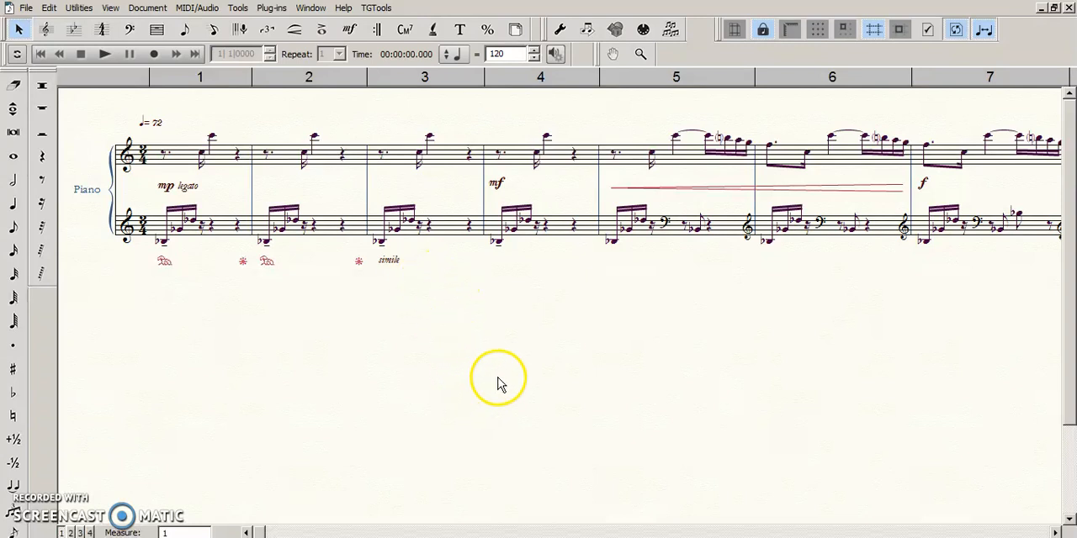
{"action": "left_click_drag", "start_coordinate": [622, 340], "coordinate": [614, 361]}
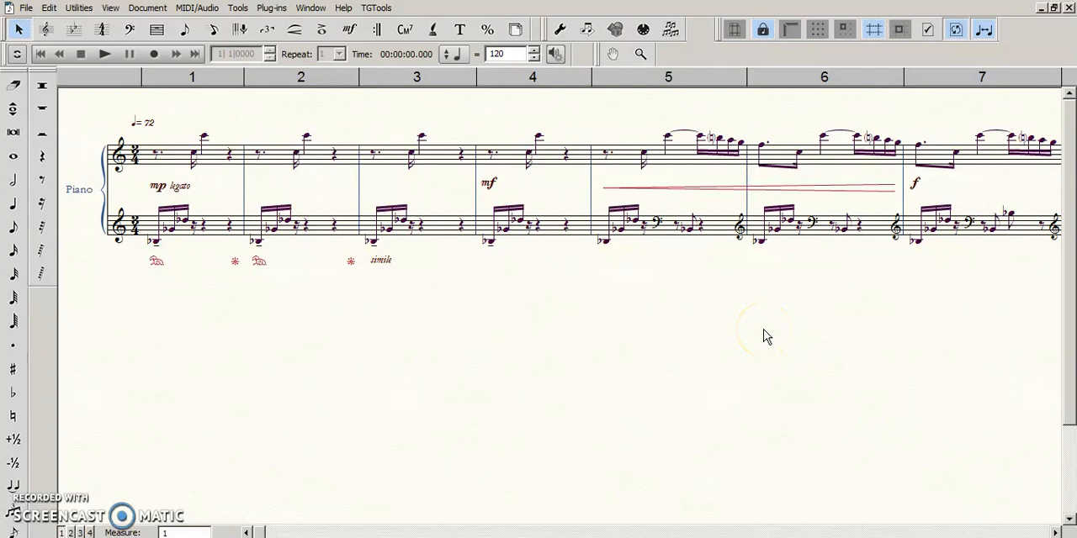
{"action": "key", "text": "space"}
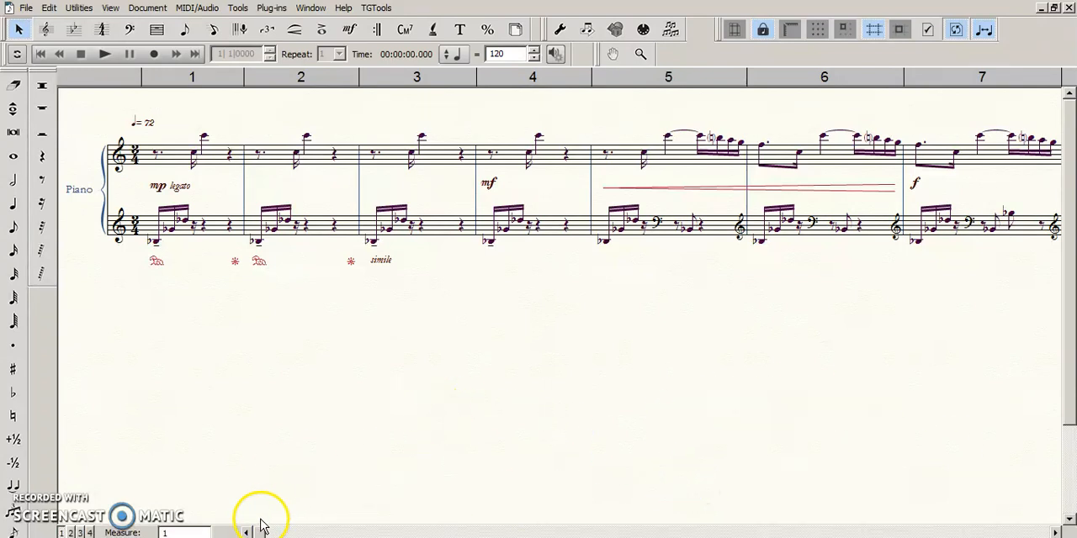
{"action": "left_click", "coordinate": [386, 339]}
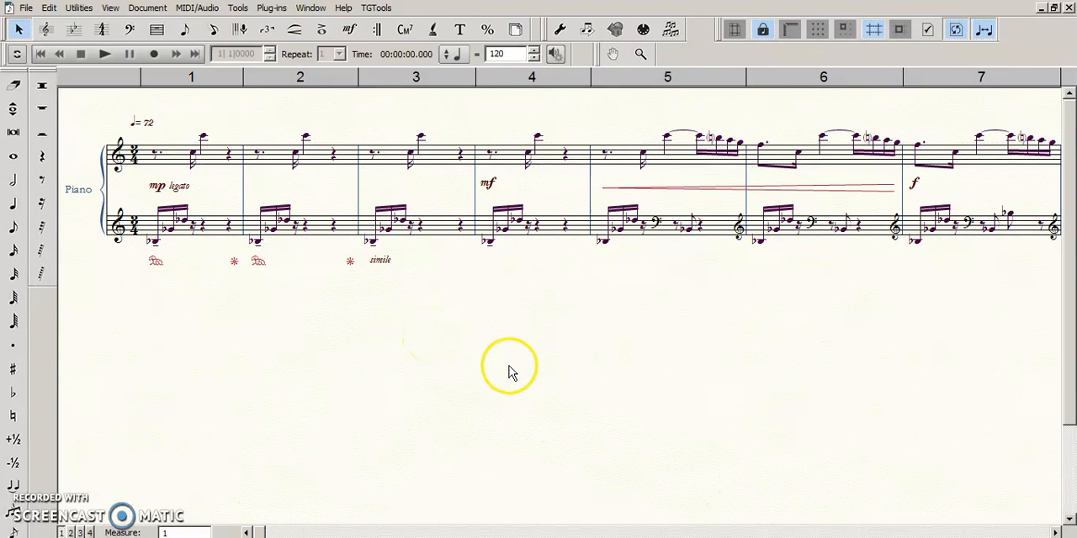
- Display all staves of the choral score in Scroll View
{"action": "left_click", "coordinate": [144, 10]}
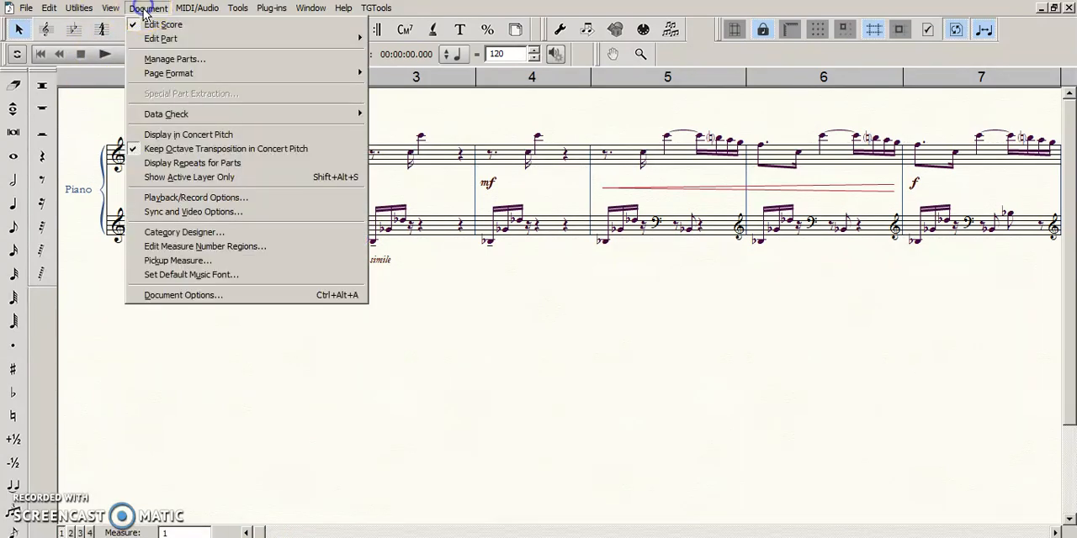
{"action": "mouse_move", "coordinate": [93, 12]}
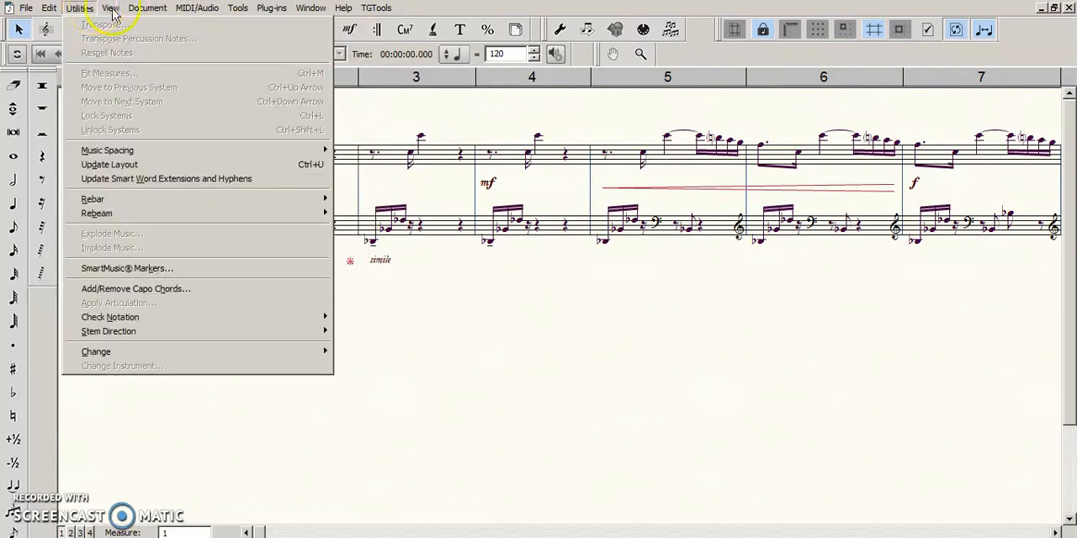
{"action": "mouse_move", "coordinate": [136, 13]}
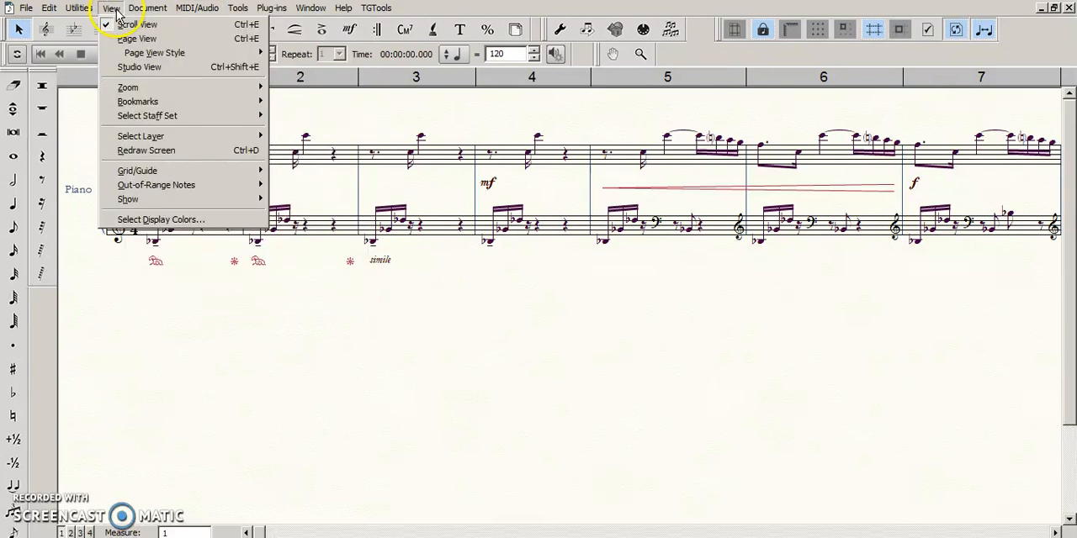
{"action": "mouse_move", "coordinate": [177, 124]}
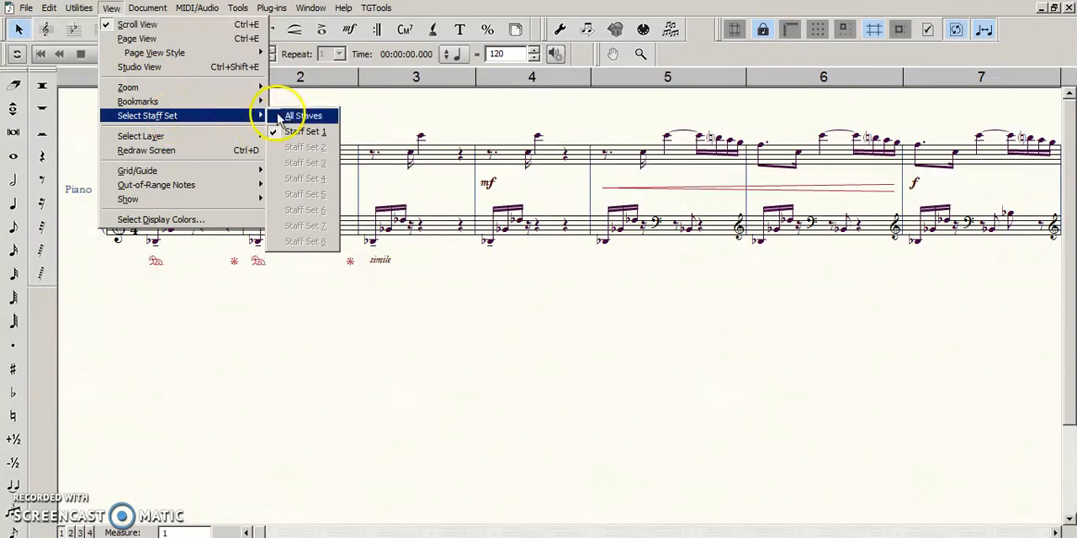
{"action": "left_click", "coordinate": [305, 116]}
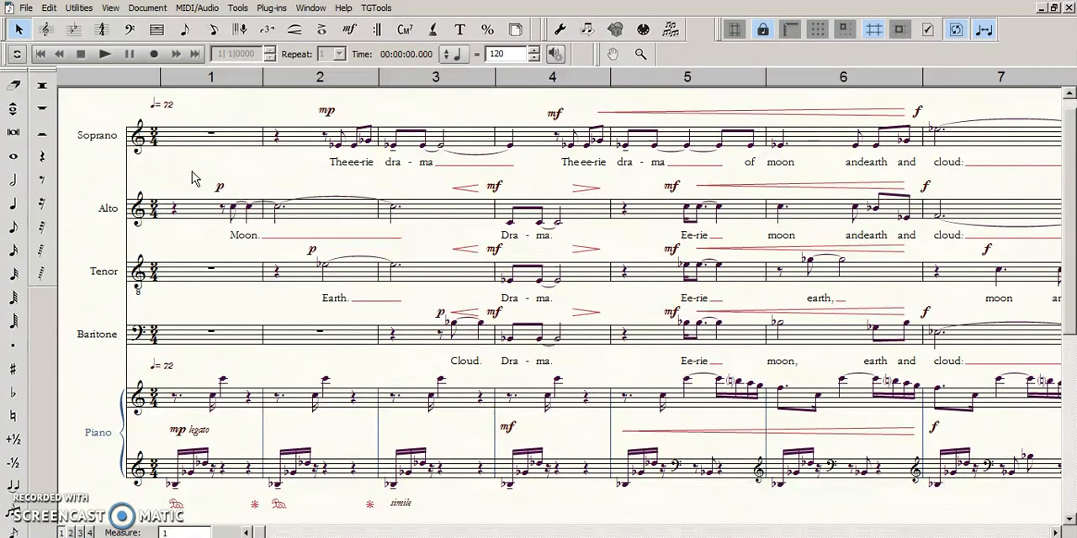
{"action": "left_click", "coordinate": [192, 177]}
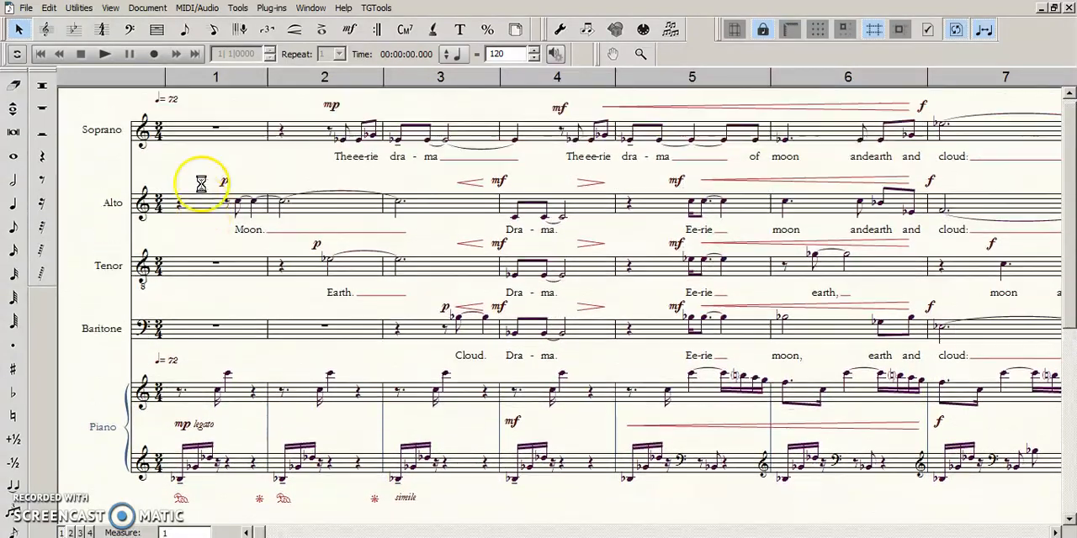
{"action": "scroll", "coordinate": [198, 185], "scroll_direction": "down", "scroll_amount": 2}
{"action": "scroll", "coordinate": [215, 194], "scroll_direction": "up", "scroll_amount": 1}
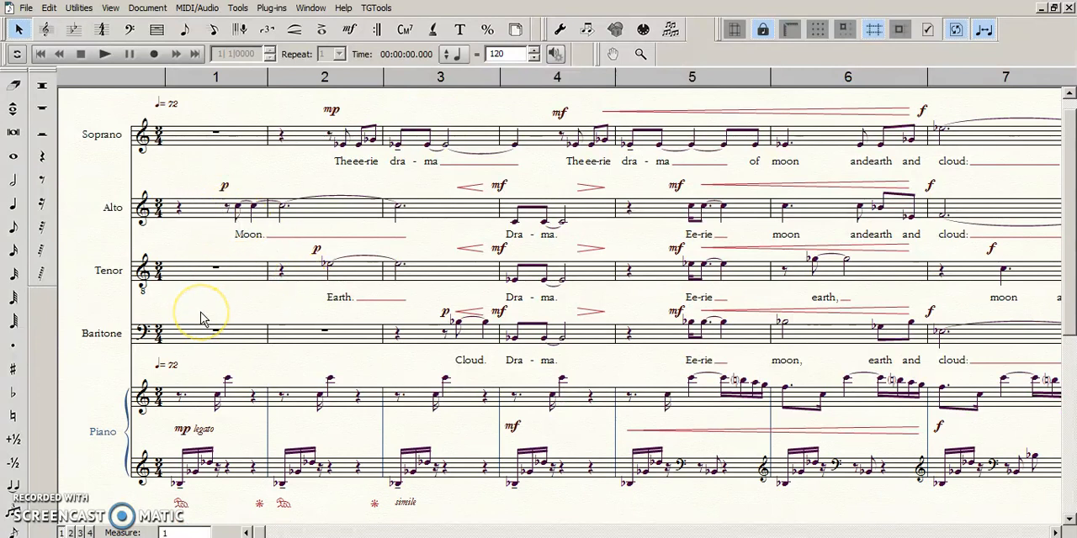
{"action": "scroll", "coordinate": [202, 318], "scroll_direction": "down", "scroll_amount": 1}
{"action": "scroll", "coordinate": [203, 308], "scroll_direction": "up", "scroll_amount": 1}
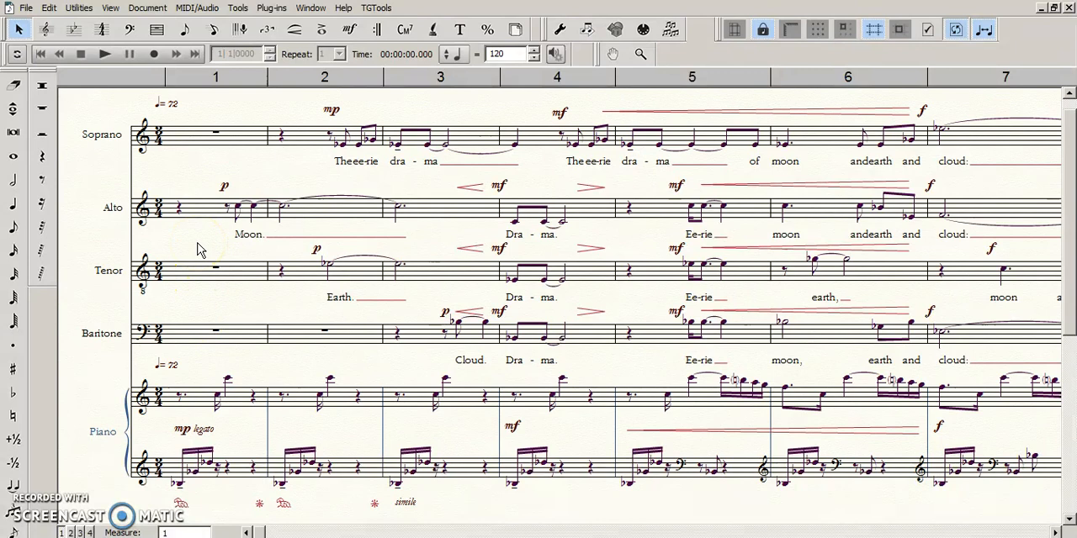
{"action": "left_click_drag", "start_coordinate": [206, 242], "coordinate": [199, 241]}
- Select both piano staves with the Staff tool and program them as Staff Set 1
{"action": "left_click", "coordinate": [46, 29]}
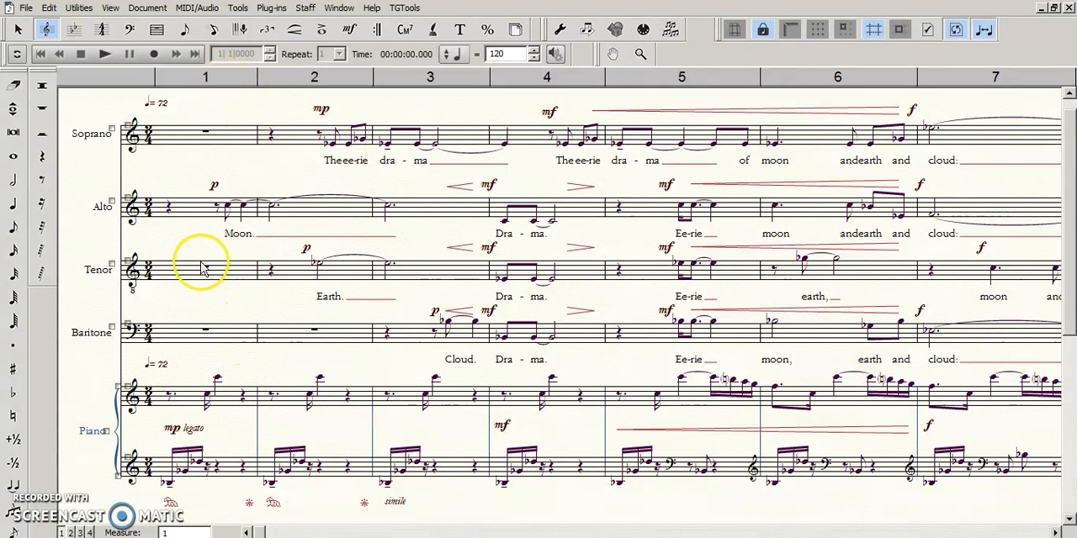
{"action": "left_click", "coordinate": [127, 388]}
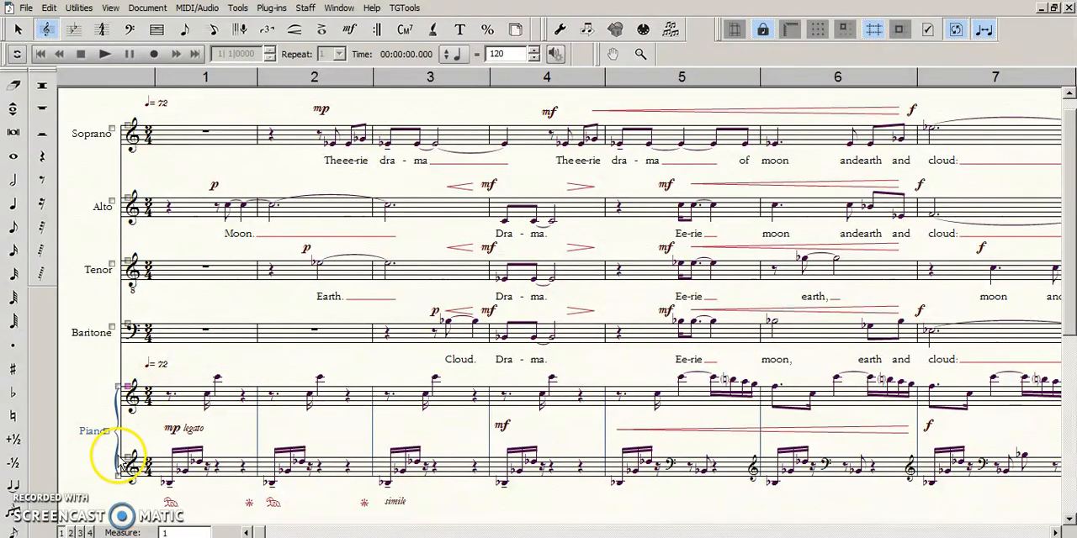
{"action": "left_click", "coordinate": [130, 460], "text": "shift"}
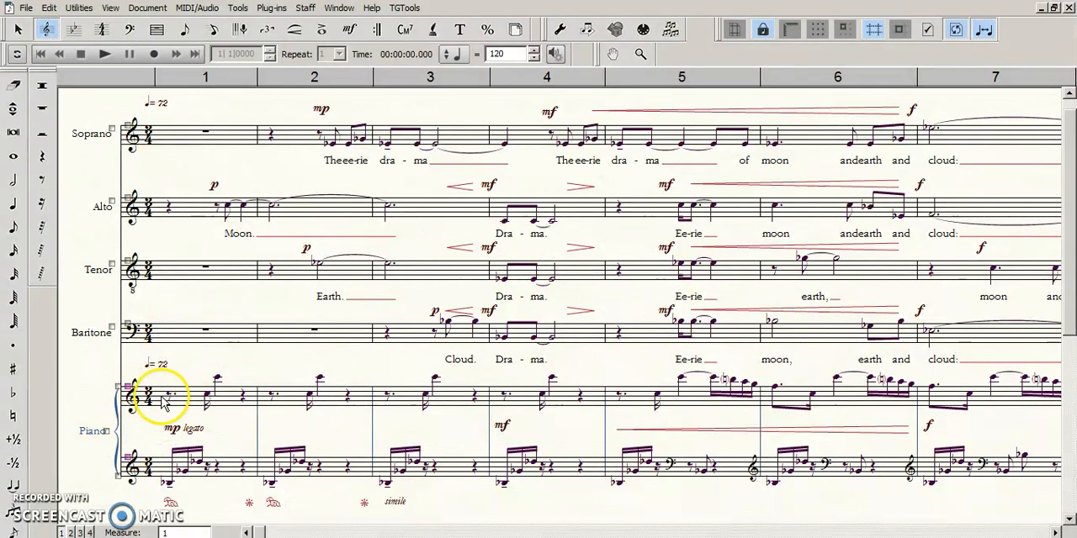
{"action": "left_click", "coordinate": [145, 11]}
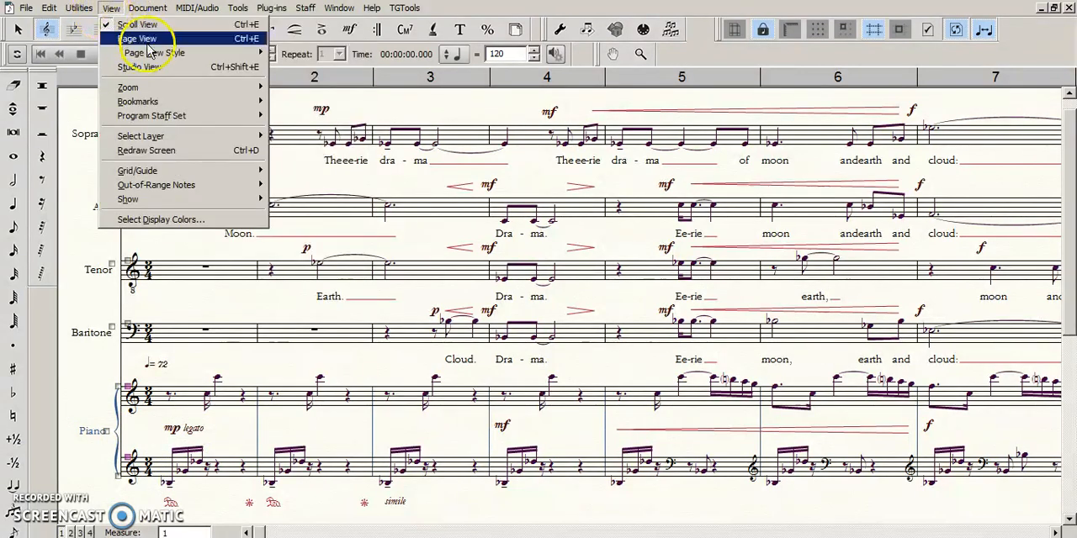
{"action": "mouse_move", "coordinate": [231, 122]}
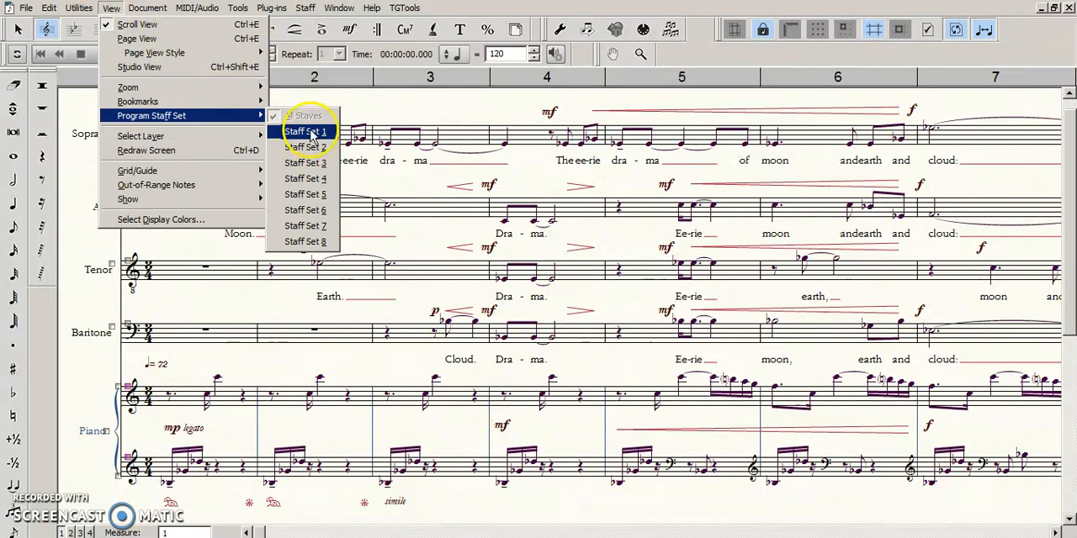
{"action": "left_click", "coordinate": [118, 13]}
- Display only the staves of Staff Set 1
{"action": "left_click", "coordinate": [115, 12]}
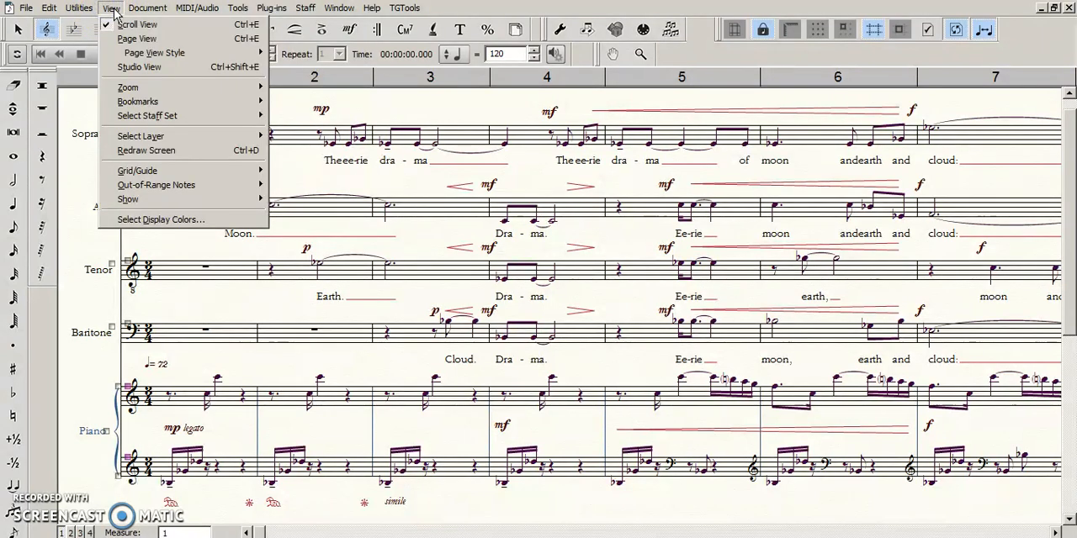
{"action": "mouse_move", "coordinate": [193, 116]}
{"action": "left_click", "coordinate": [305, 134]}
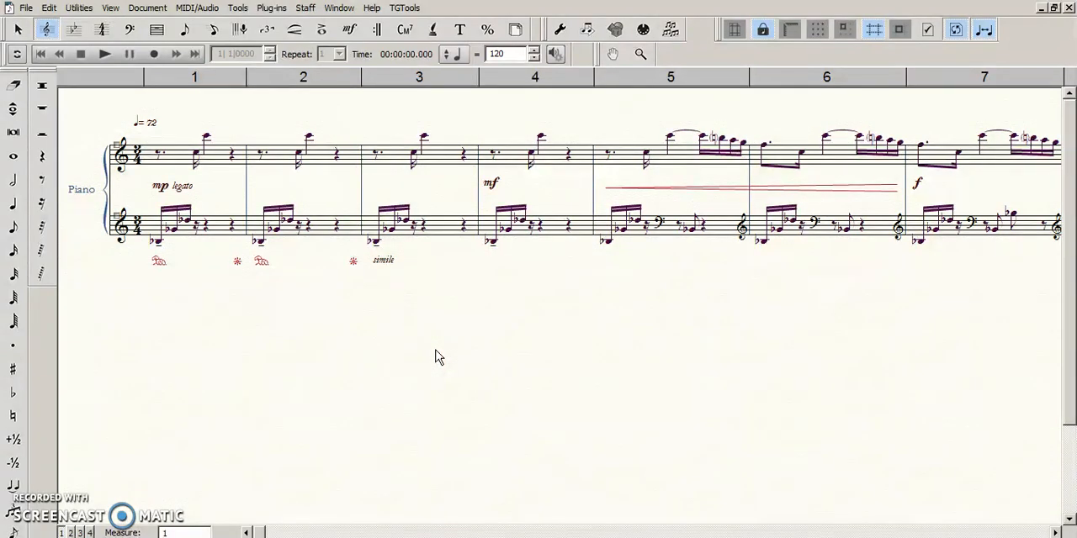
{"action": "key", "text": "ctrl+equal"}
{"action": "left_click_drag", "start_coordinate": [498, 397], "coordinate": [478, 401]}
{"action": "key", "text": "Escape"}
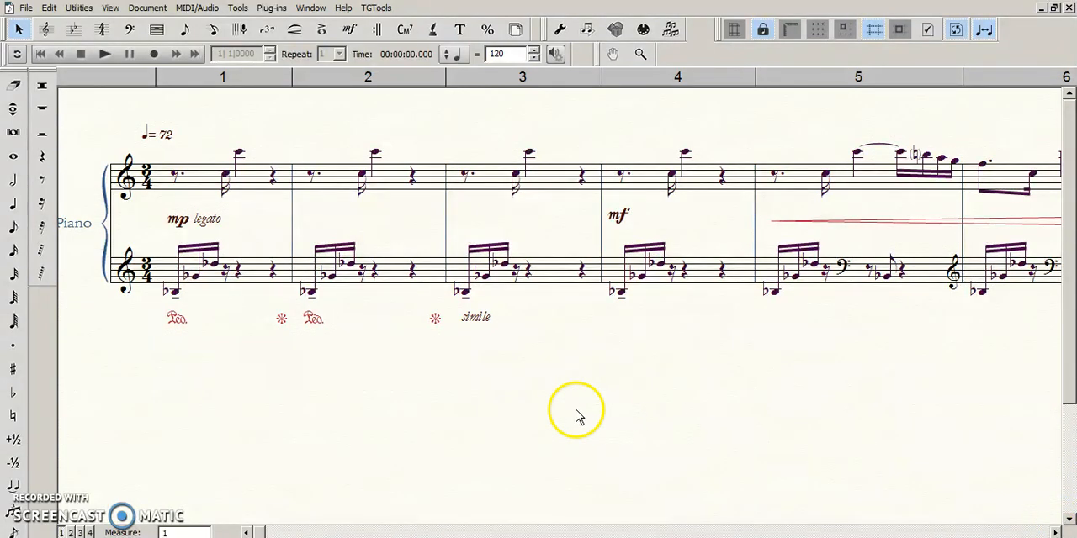
{"action": "key", "text": "ctrl+minus"}
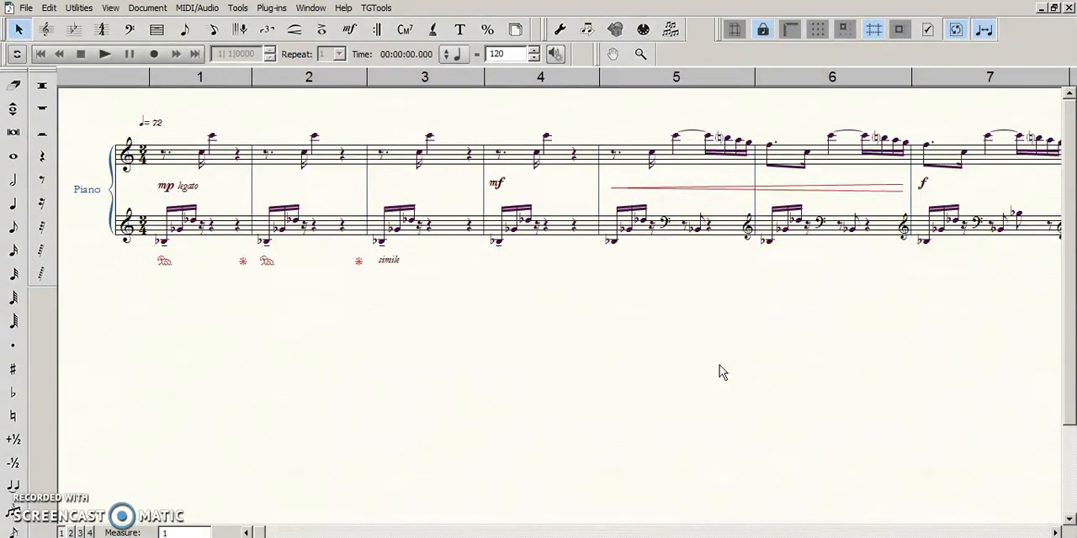
{"action": "left_click", "coordinate": [464, 361]}
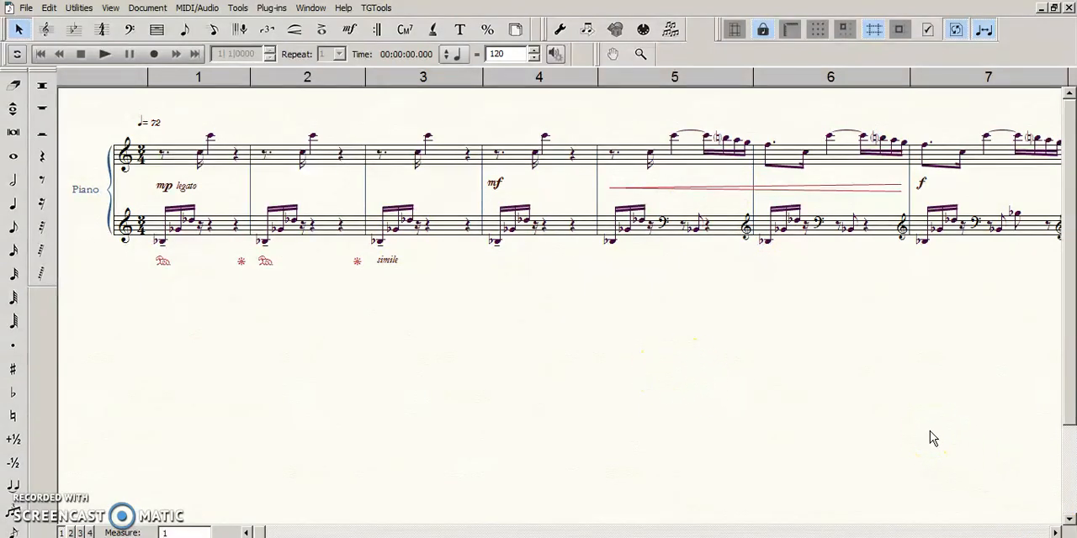
- Select the mp and mf dynamics between the piano staves in measures 1 to 4 with the Expression tool
{"action": "key", "text": "ctrl+equal"}
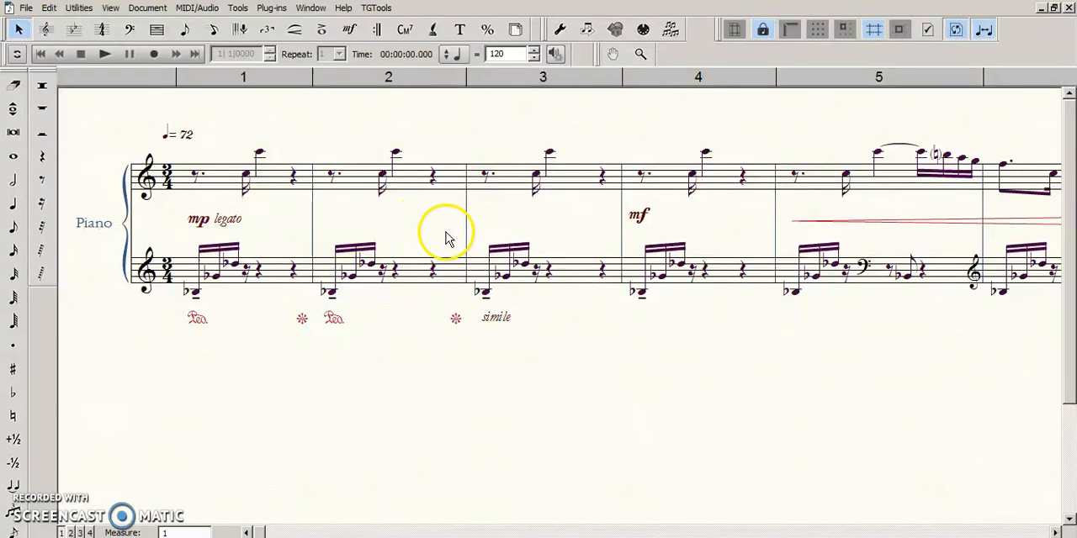
{"action": "left_click", "coordinate": [350, 29]}
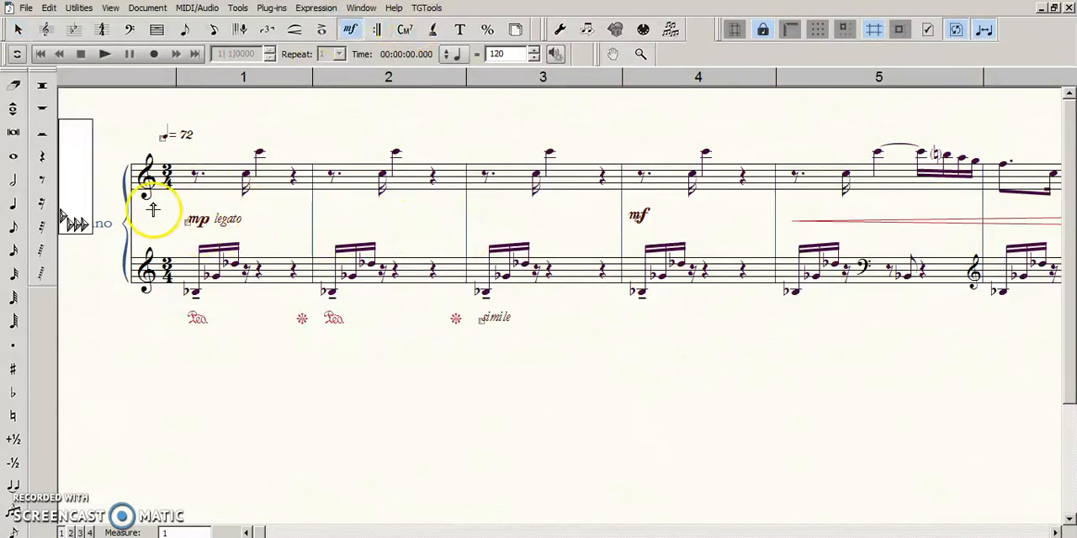
{"action": "left_click_drag", "start_coordinate": [181, 212], "coordinate": [738, 247]}
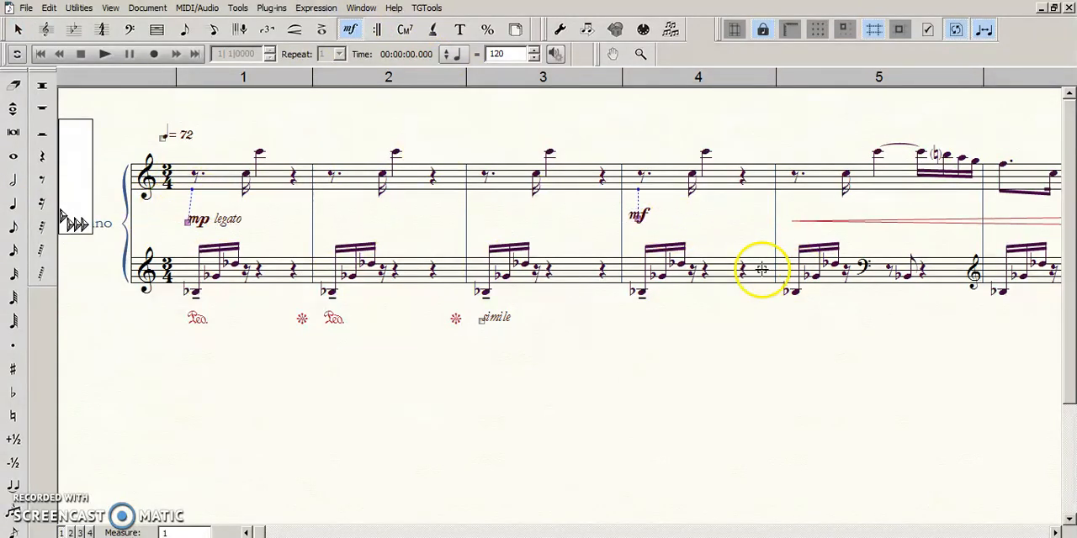
- Select the f dynamic between the piano staves in measure 7
{"action": "left_click", "coordinate": [1056, 534]}
{"action": "left_click", "coordinate": [1057, 533]}
{"action": "left_click", "coordinate": [1057, 533]}
{"action": "left_click", "coordinate": [1057, 533]}
{"action": "left_click", "coordinate": [1057, 534]}
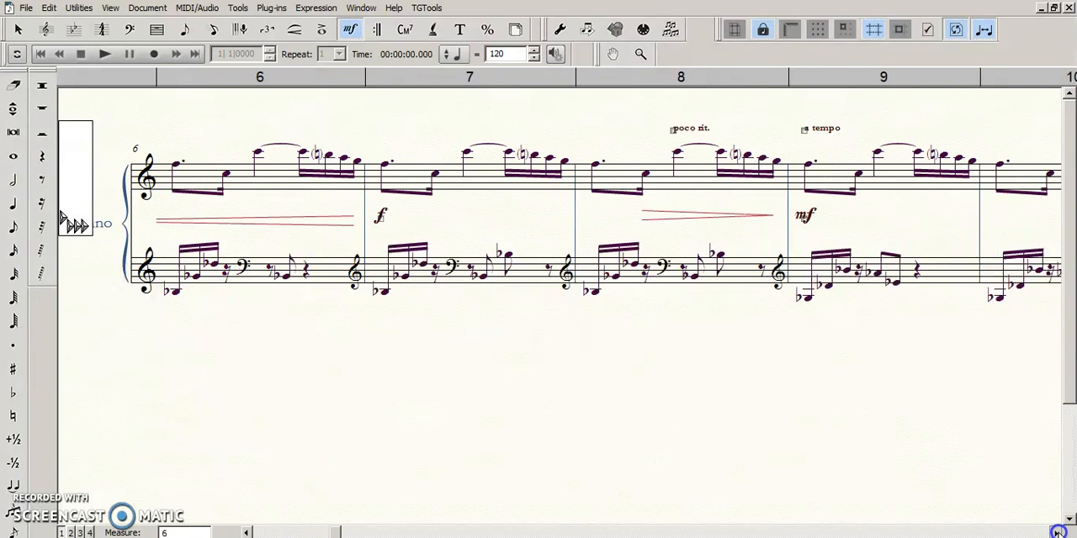
{"action": "left_click", "coordinate": [1057, 533]}
{"action": "left_click", "coordinate": [685, 255]}
{"action": "left_click", "coordinate": [618, 342]}
{"action": "left_click_drag", "start_coordinate": [140, 187], "coordinate": [232, 246]}
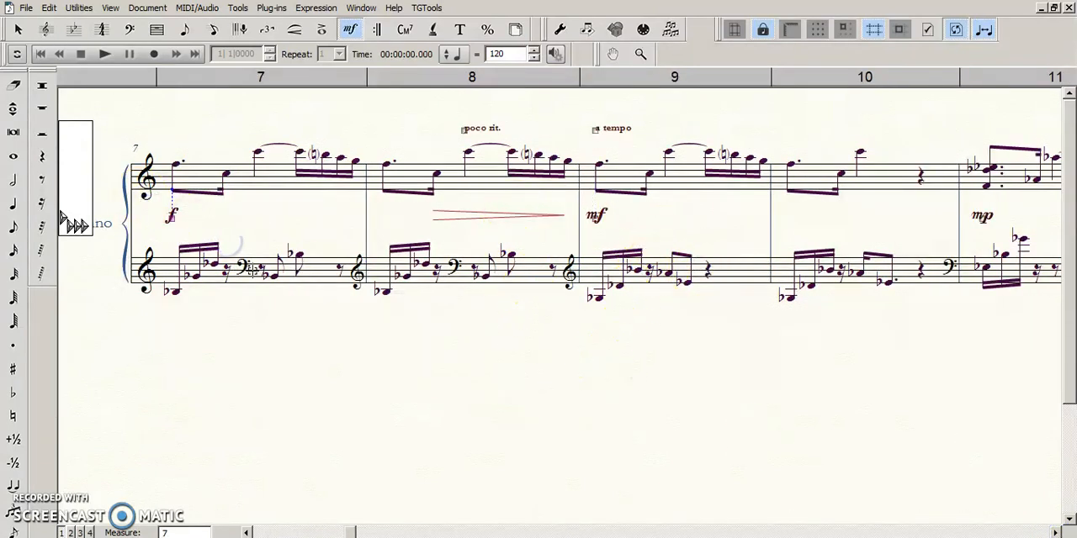
- Return to the start of the piano part and select the crescendo hairpin beginning in measure 5
{"action": "left_click", "coordinate": [266, 533]}
{"action": "left_click", "coordinate": [266, 534]}
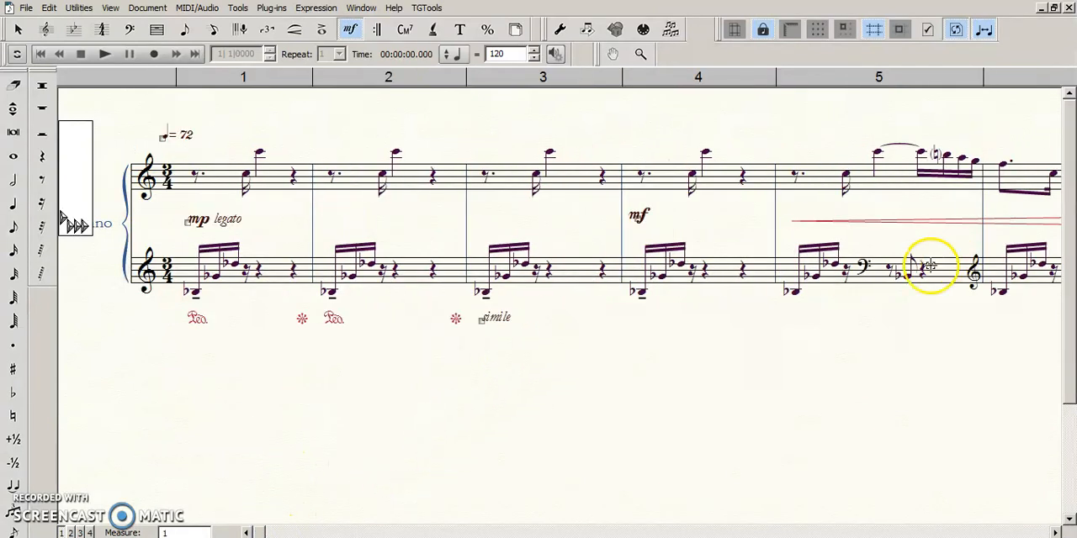
{"action": "key", "text": "Escape"}
{"action": "left_click", "coordinate": [954, 223]}
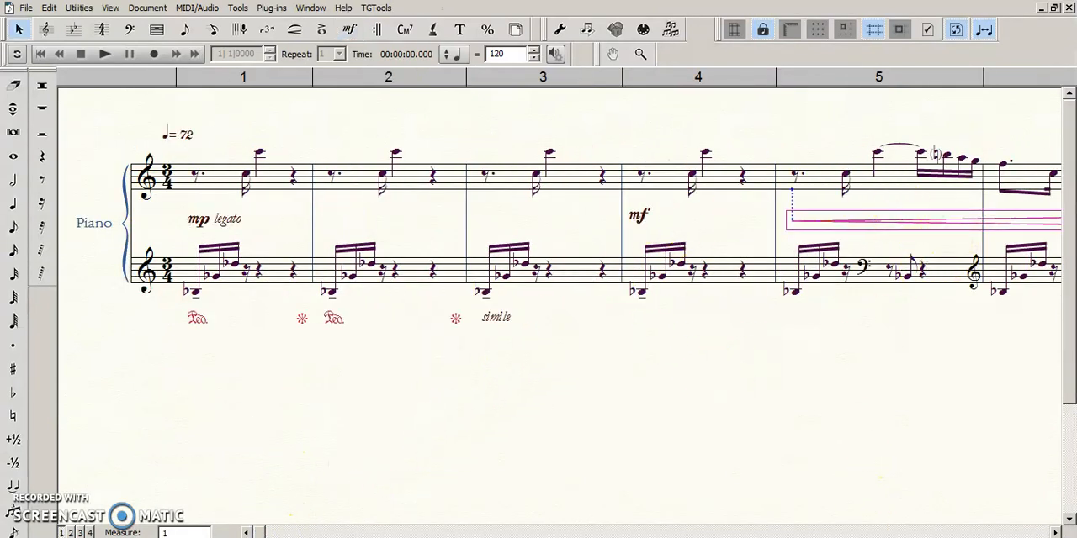
- Select the mf dynamic between the piano staves in measure 4 with the Expression tool
{"action": "left_click", "coordinate": [1056, 533]}
{"action": "left_click", "coordinate": [1056, 533]}
{"action": "left_click", "coordinate": [446, 135]}
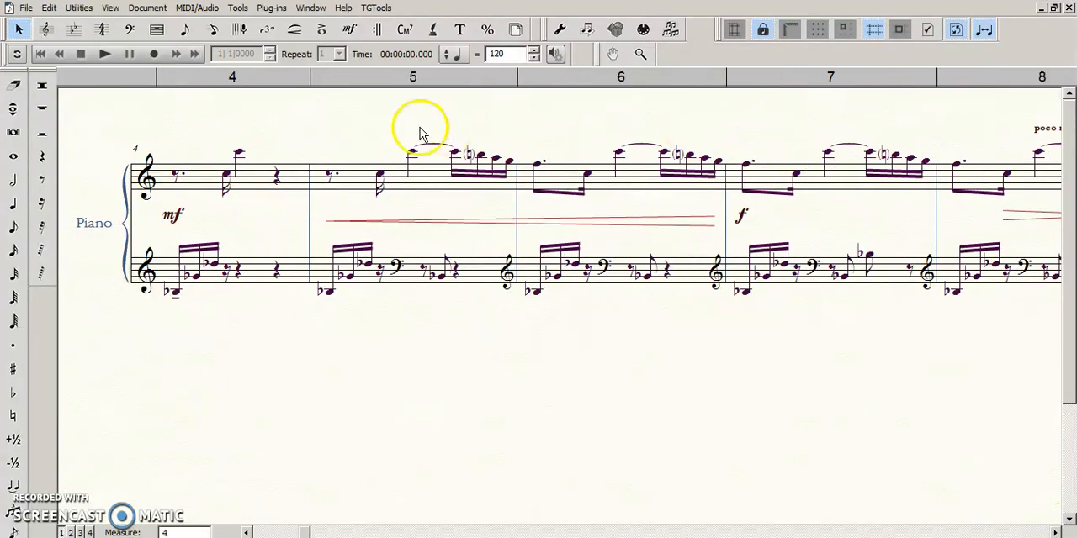
{"action": "left_click", "coordinate": [741, 216]}
{"action": "left_click", "coordinate": [813, 232]}
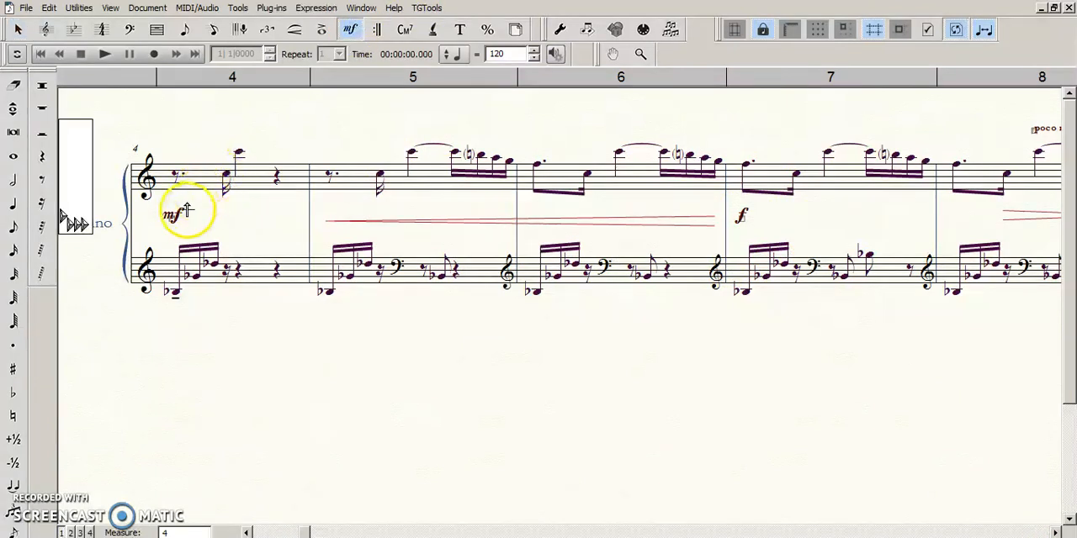
{"action": "left_click_drag", "start_coordinate": [157, 206], "coordinate": [190, 238]}
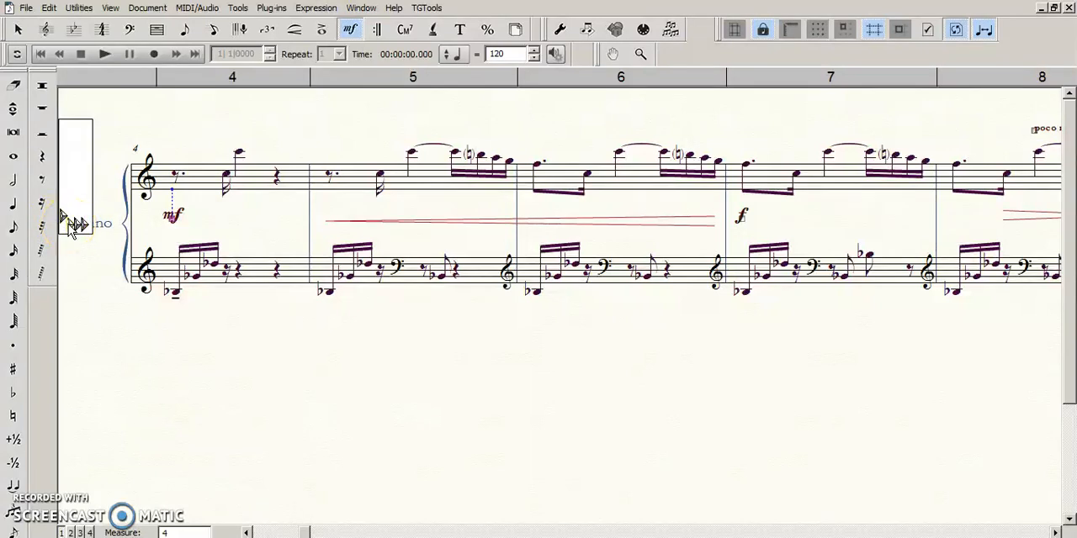
- Switch to Page View and select the handle of the lower piano staff on page 1 with the Staff tool
{"action": "key", "text": "ctrl+e"}
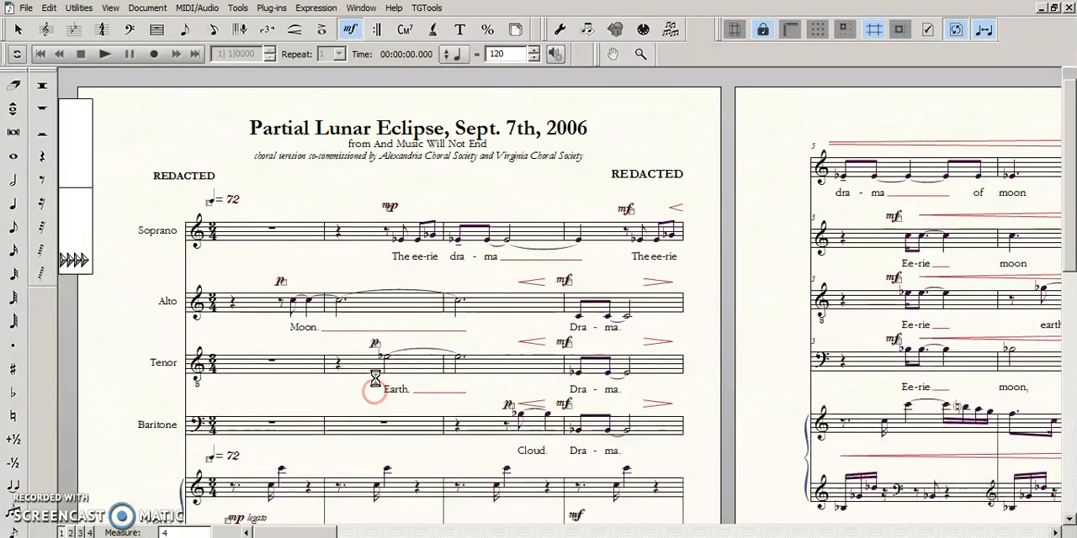
{"action": "scroll", "coordinate": [253, 247], "scroll_direction": "down", "scroll_amount": 3}
{"action": "scroll", "coordinate": [209, 320], "scroll_direction": "down", "scroll_amount": 3}
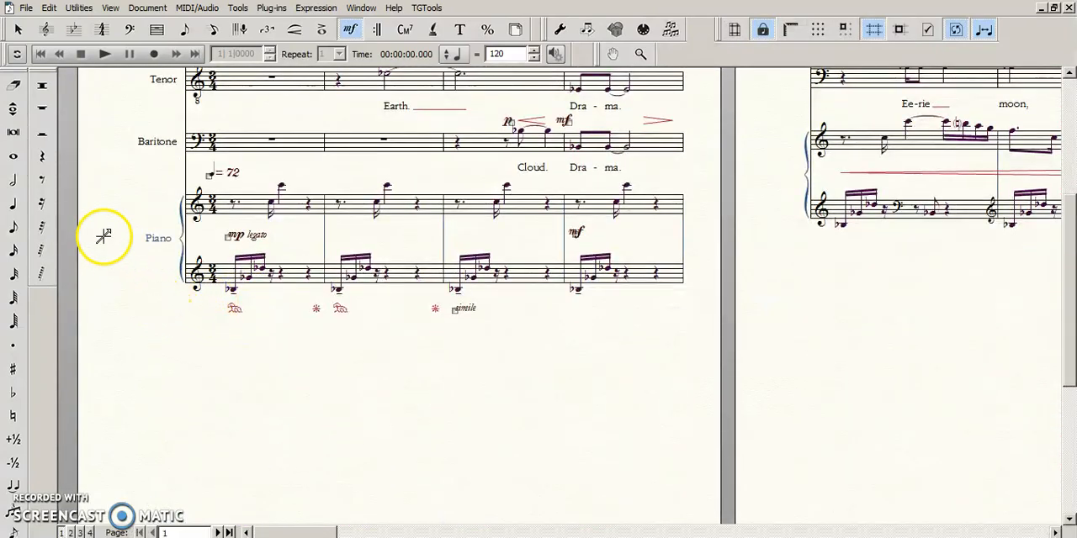
{"action": "scroll", "coordinate": [134, 250], "scroll_direction": "up", "scroll_amount": 2}
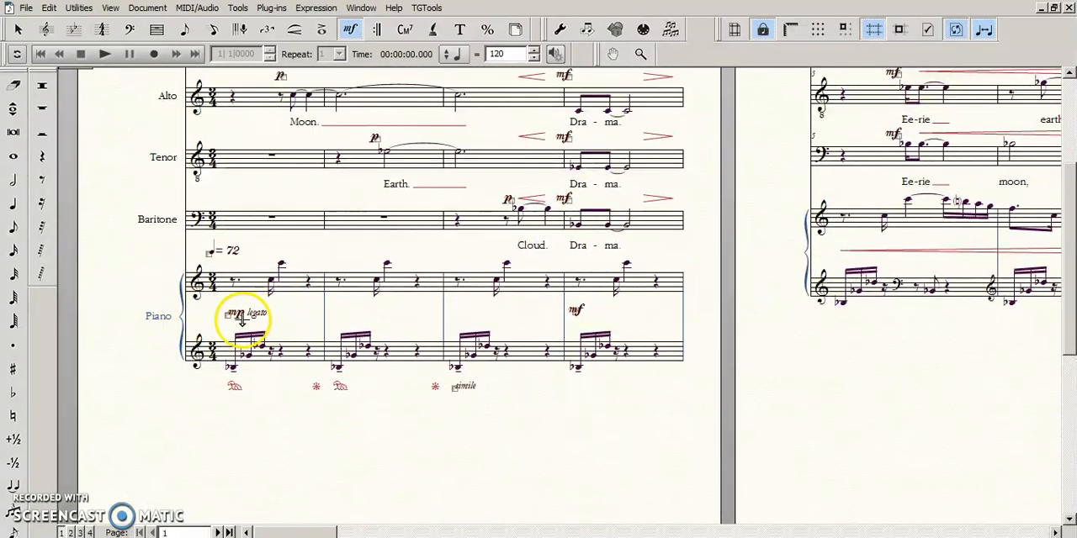
{"action": "left_click", "coordinate": [47, 29]}
{"action": "left_click", "coordinate": [193, 341]}
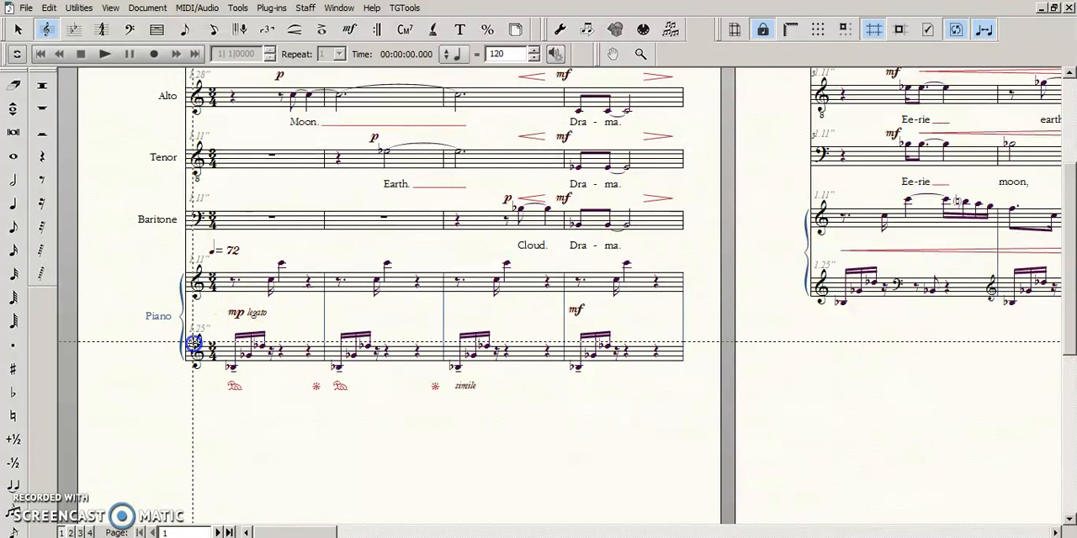
{"action": "left_click", "coordinate": [346, 461]}
{"action": "key", "text": "ctrl+="}
{"action": "scroll", "coordinate": [389, 432], "scroll_direction": "down", "scroll_amount": 3}
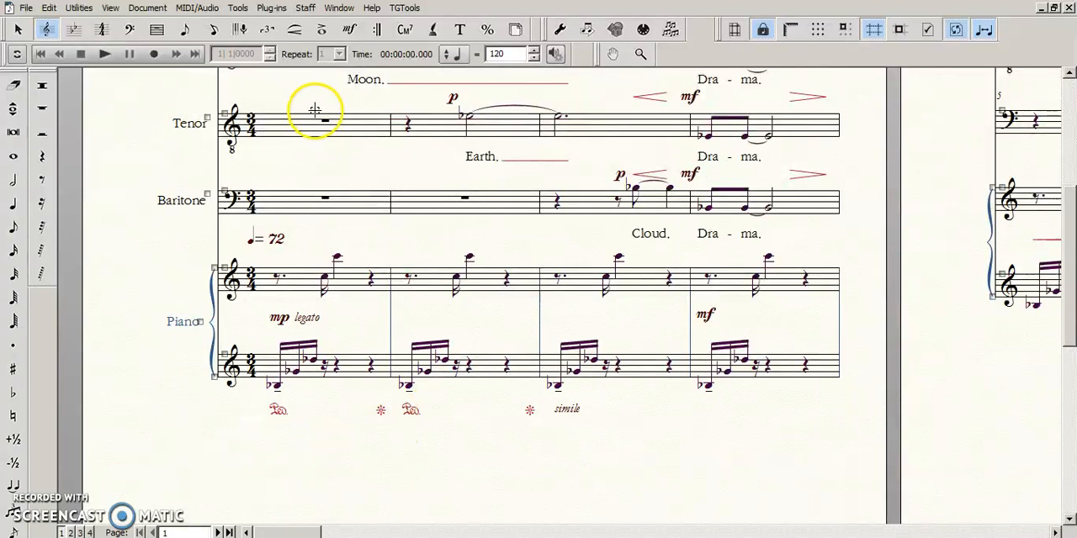
- Activate the Expression tool, show the above-staff baseline handles, and return to adjusting the below-staff baseline
{"action": "left_click", "coordinate": [348, 31]}
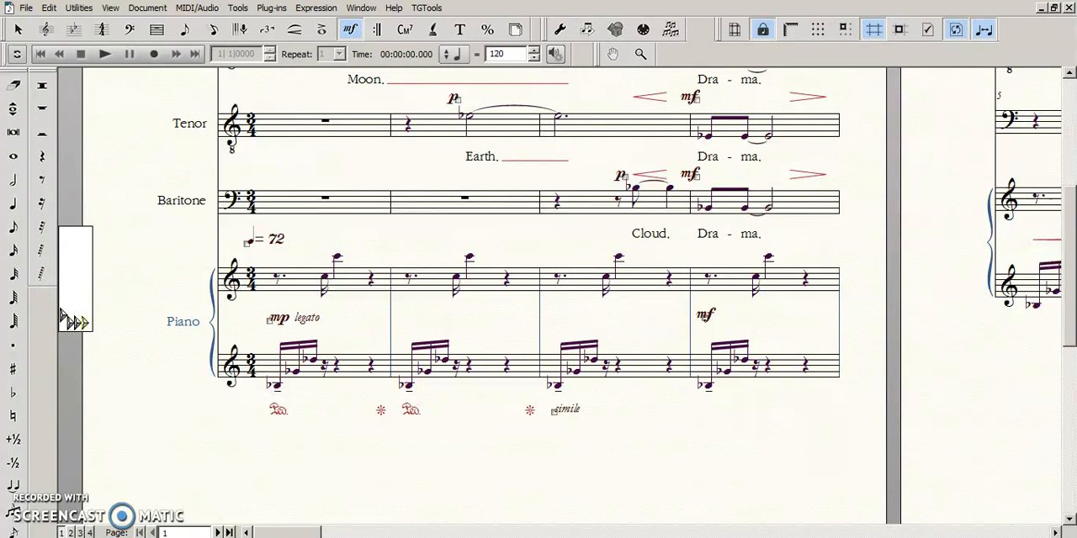
{"action": "left_click", "coordinate": [325, 10]}
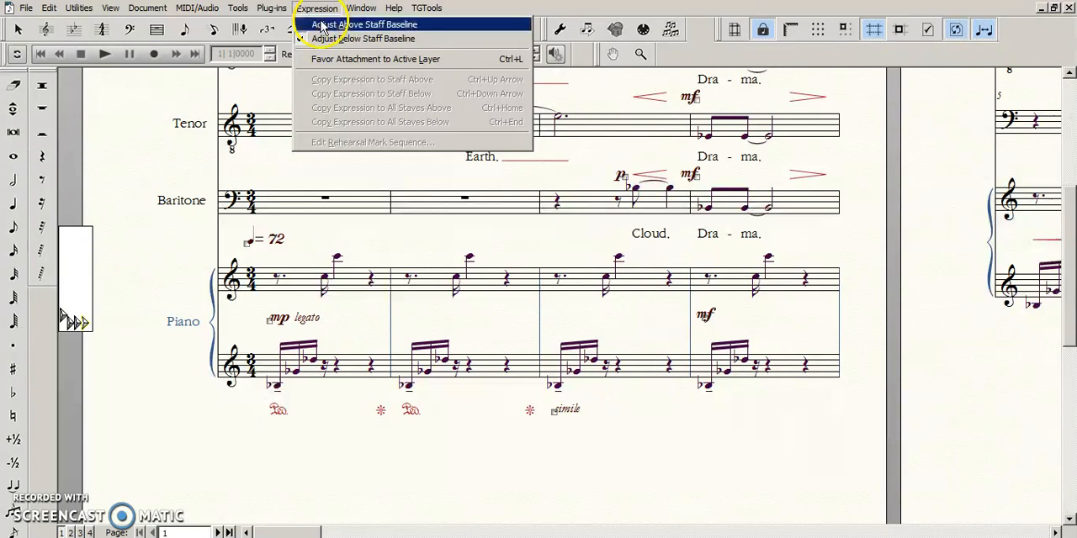
{"action": "left_click", "coordinate": [324, 25]}
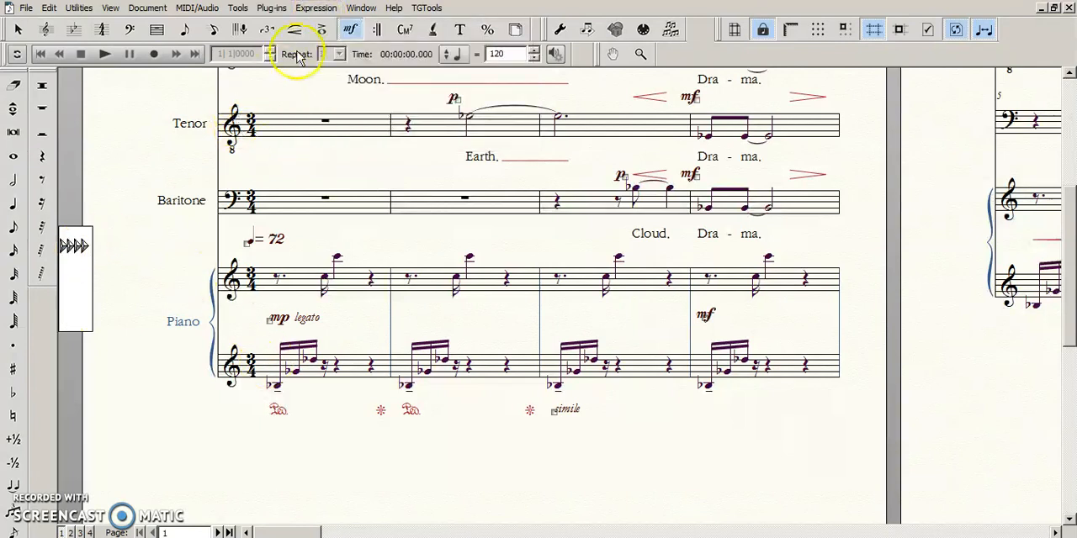
{"action": "left_click", "coordinate": [311, 10]}
{"action": "left_click", "coordinate": [315, 38]}
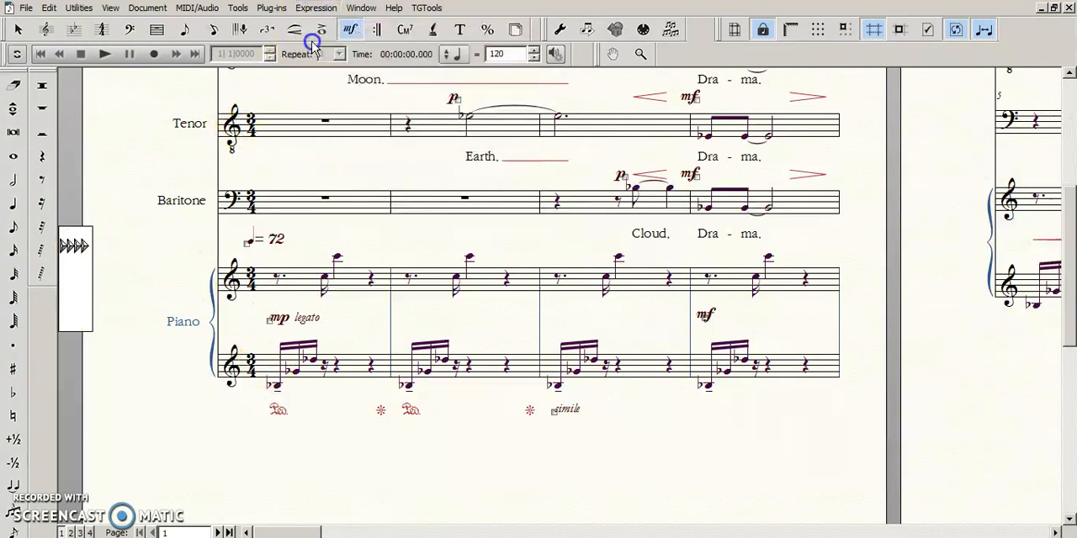
- Lower the below-staff expression baseline of the upper piano staff slightly and select the mp legato marking in measure 1
{"action": "left_click", "coordinate": [337, 252]}
{"action": "left_click_drag", "start_coordinate": [322, 242], "coordinate": [317, 233]}
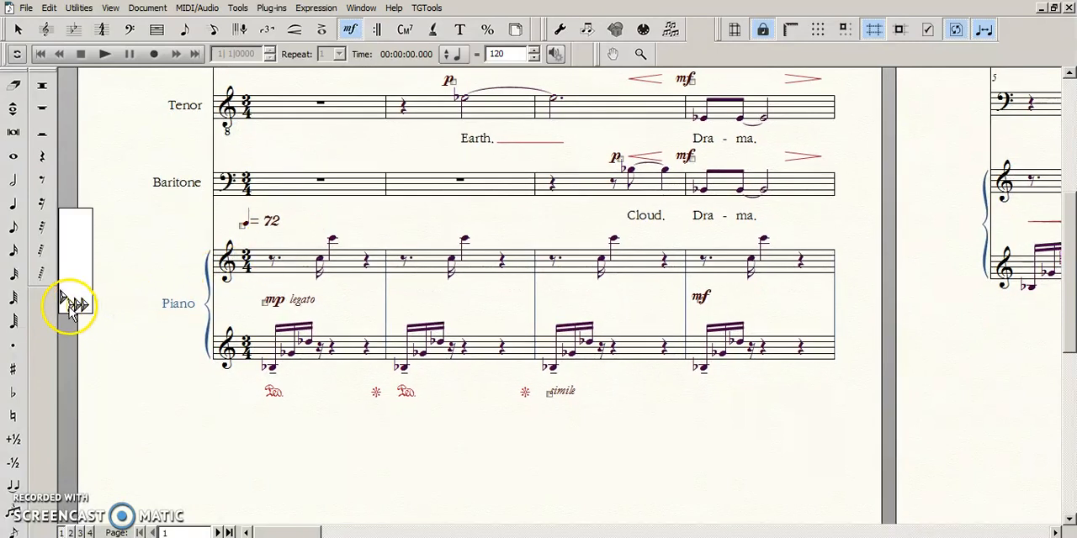
{"action": "left_click_drag", "start_coordinate": [63, 304], "coordinate": [59, 292]}
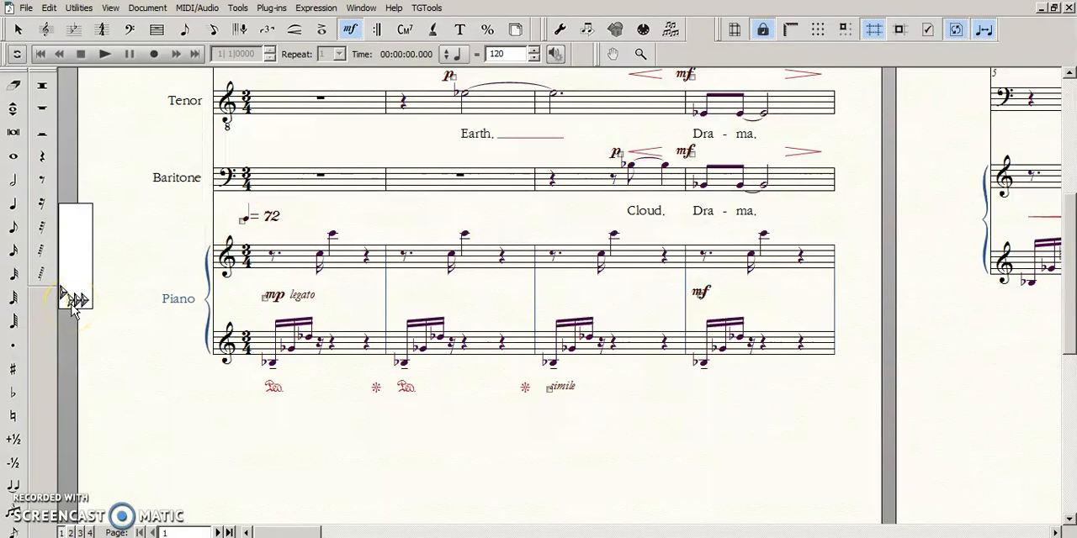
{"action": "left_click_drag", "start_coordinate": [191, 284], "coordinate": [157, 292]}
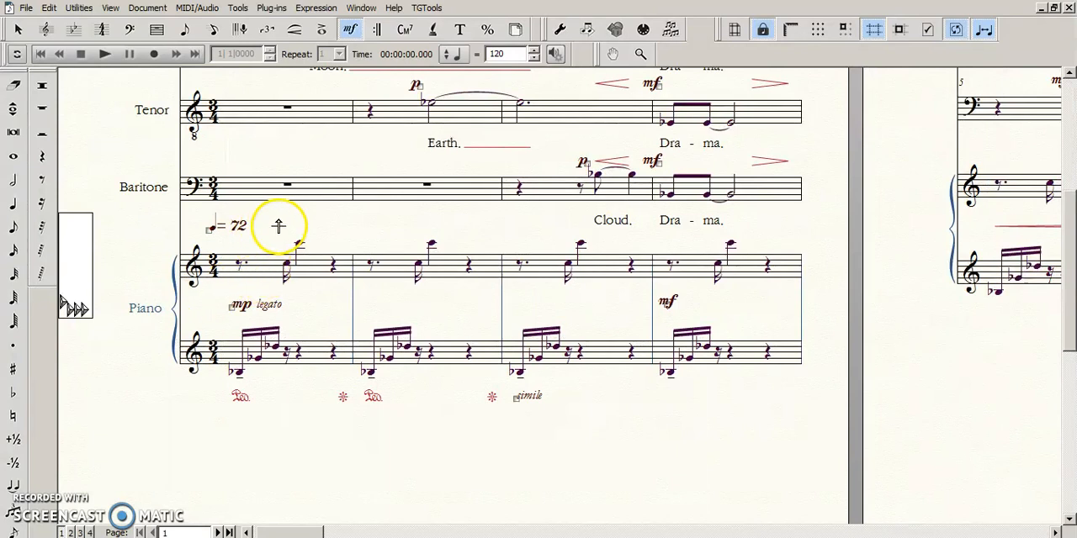
{"action": "left_click_drag", "start_coordinate": [274, 242], "coordinate": [263, 233]}
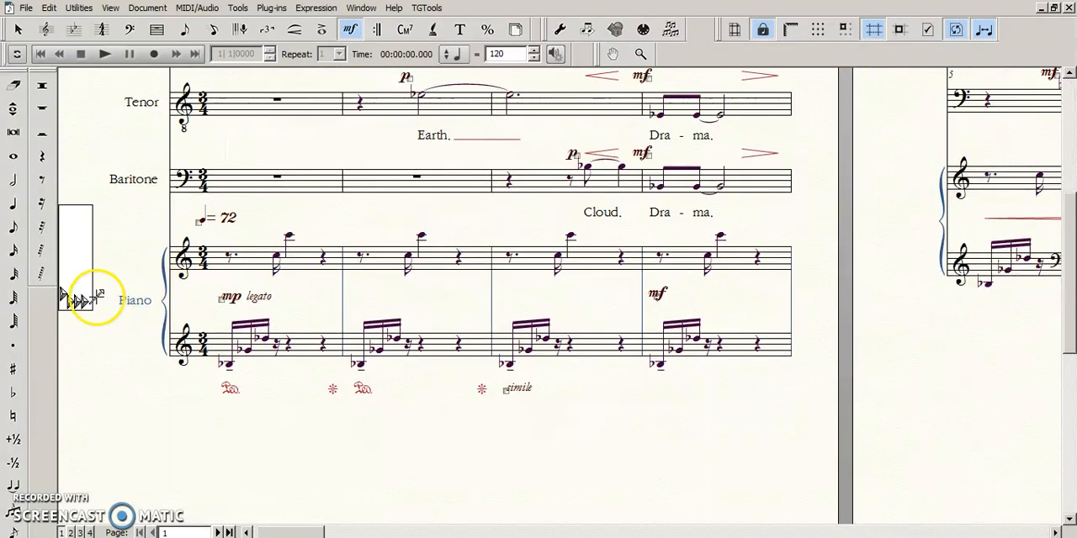
{"action": "left_click", "coordinate": [73, 304]}
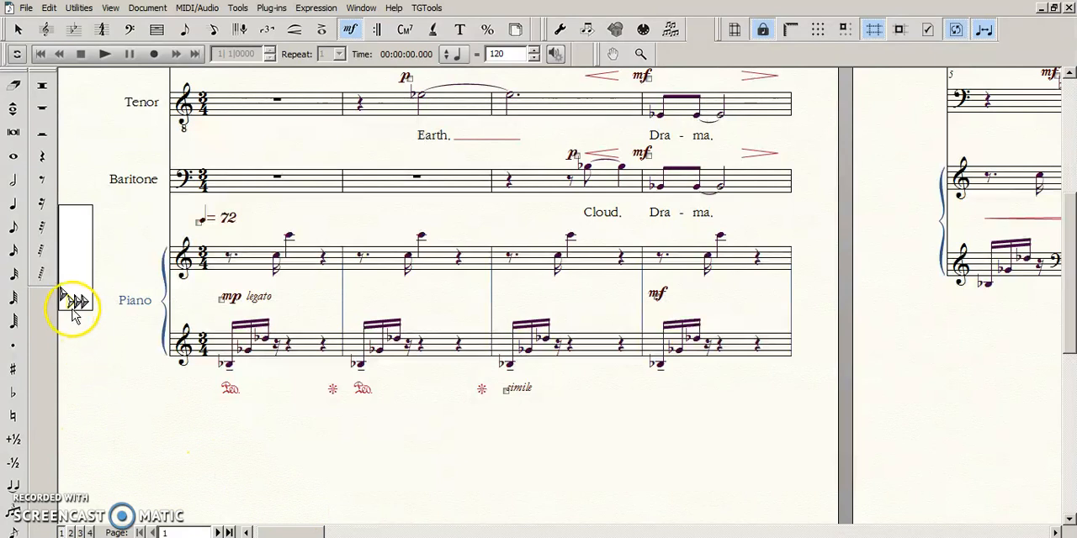
{"action": "left_click", "coordinate": [72, 304]}
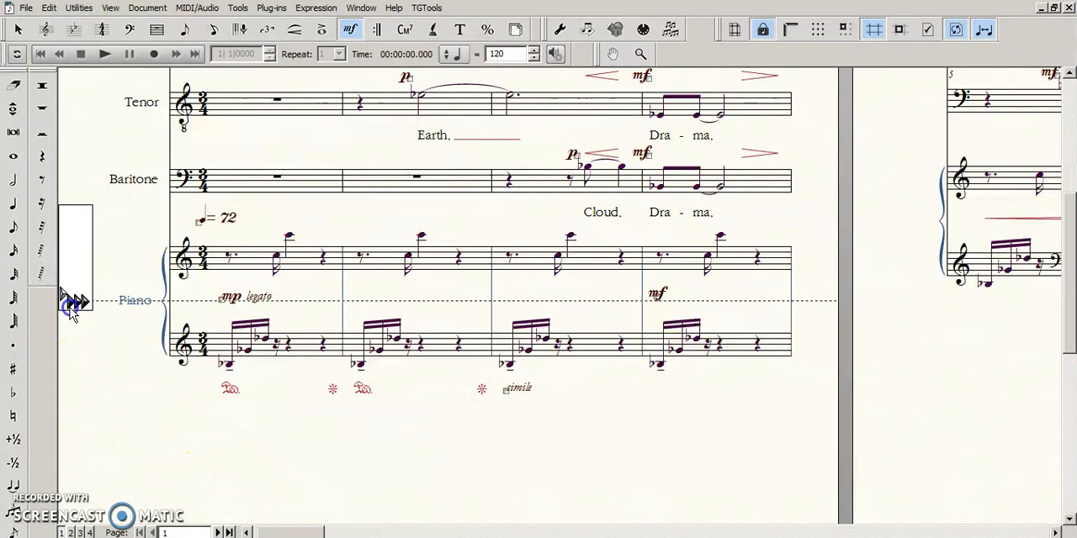
{"action": "left_click", "coordinate": [72, 305]}
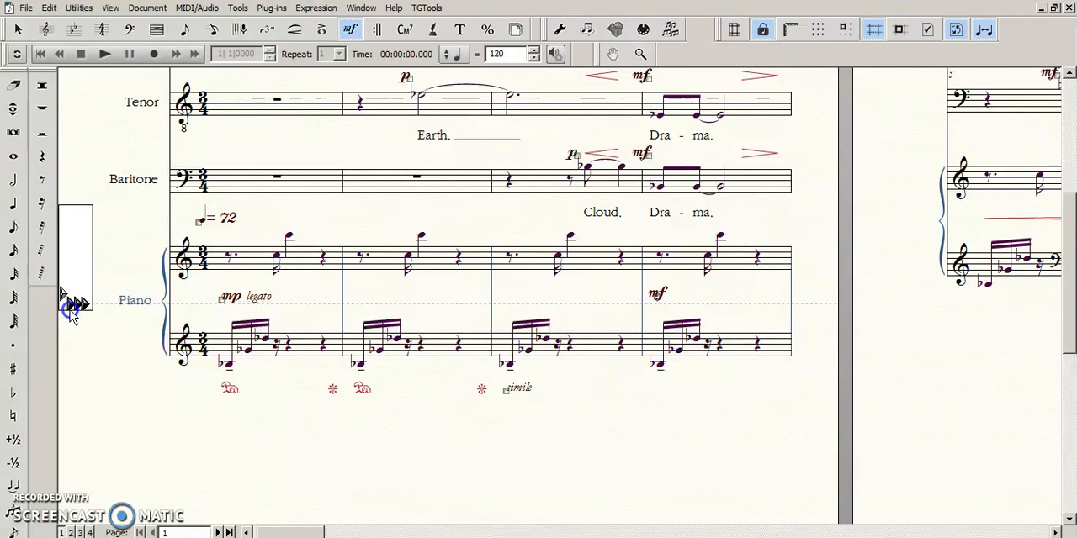
{"action": "left_click", "coordinate": [221, 302]}
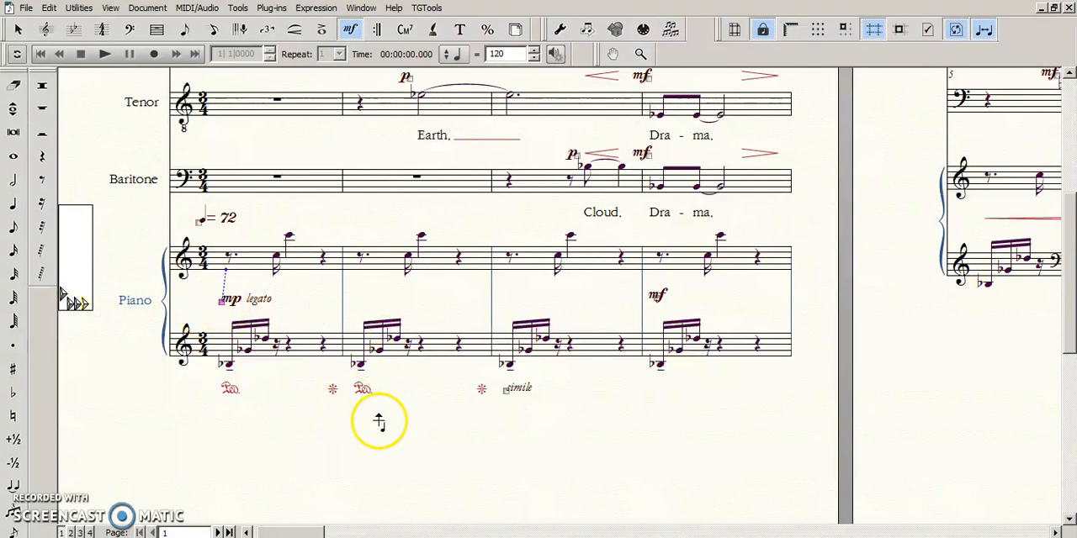
- Return to Scroll View and select the mf dynamic between the piano staves in measure 4 with the Expression tool
{"action": "key", "text": "Escape"}
{"action": "key", "text": "ctrl+e"}
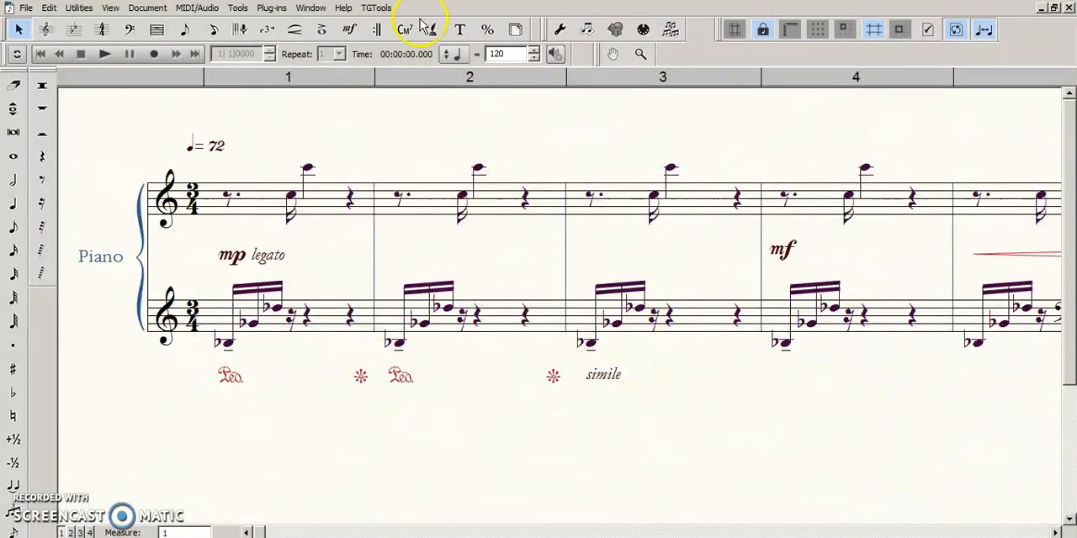
{"action": "key", "text": "ctrl+minus"}
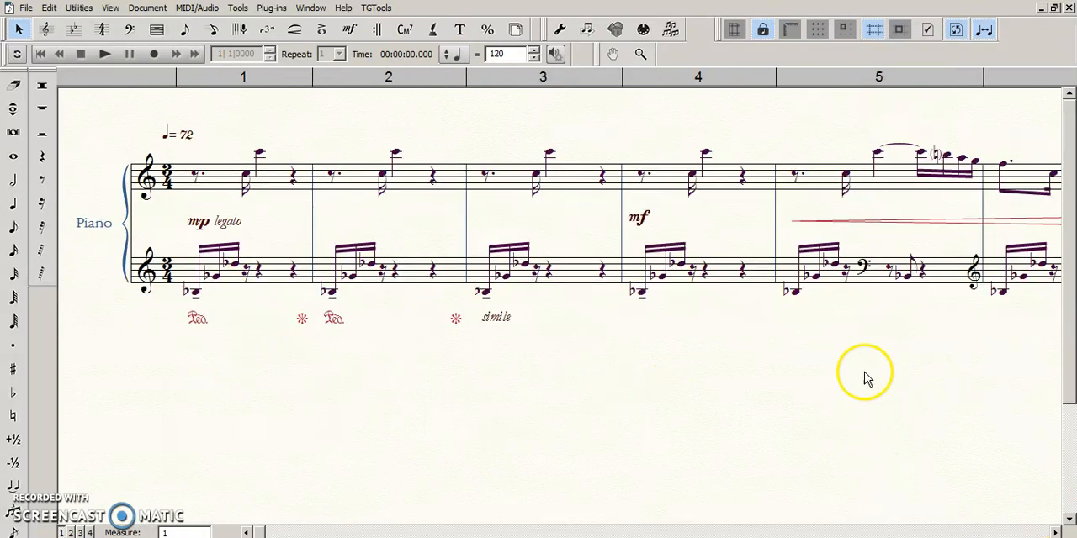
{"action": "left_click", "coordinate": [349, 30]}
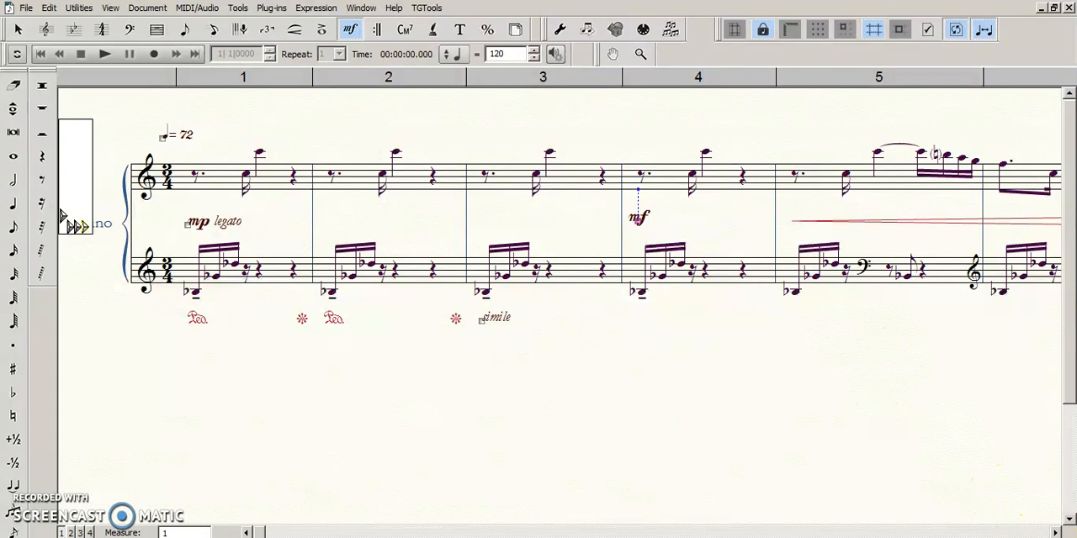
{"action": "left_click_drag", "start_coordinate": [937, 404], "coordinate": [917, 406]}
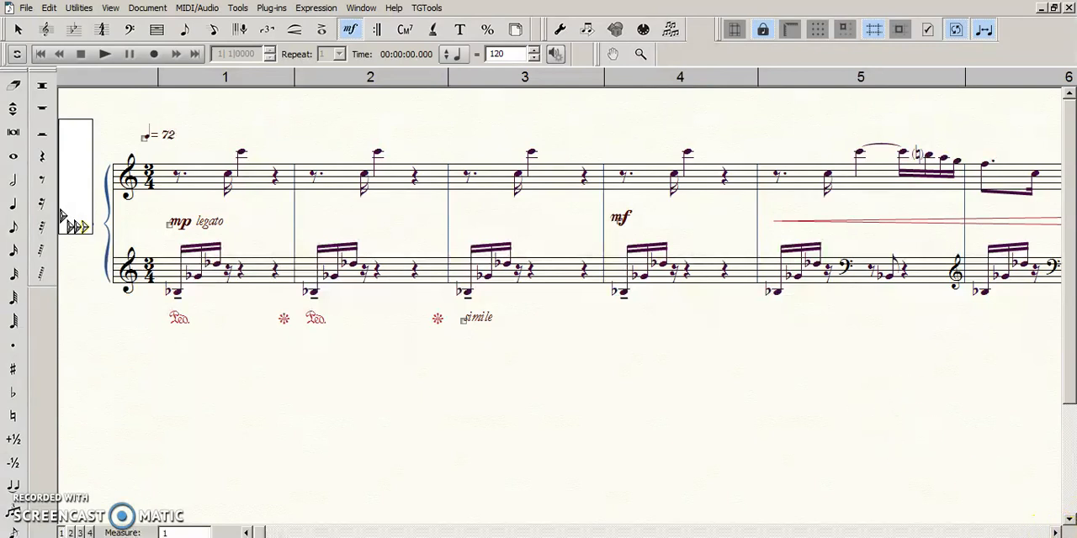
- Select the f dynamic in measure 7 and the mf dynamic in measure 9 between the piano staves
{"action": "left_click", "coordinate": [1057, 531]}
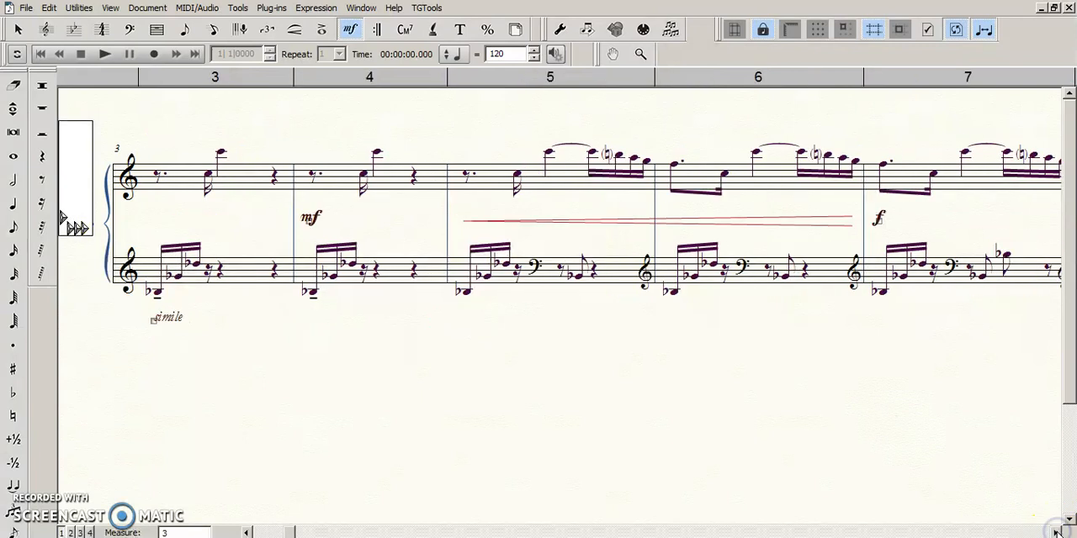
{"action": "left_click", "coordinate": [1057, 531]}
{"action": "left_click_drag", "start_coordinate": [304, 204], "coordinate": [465, 268]}
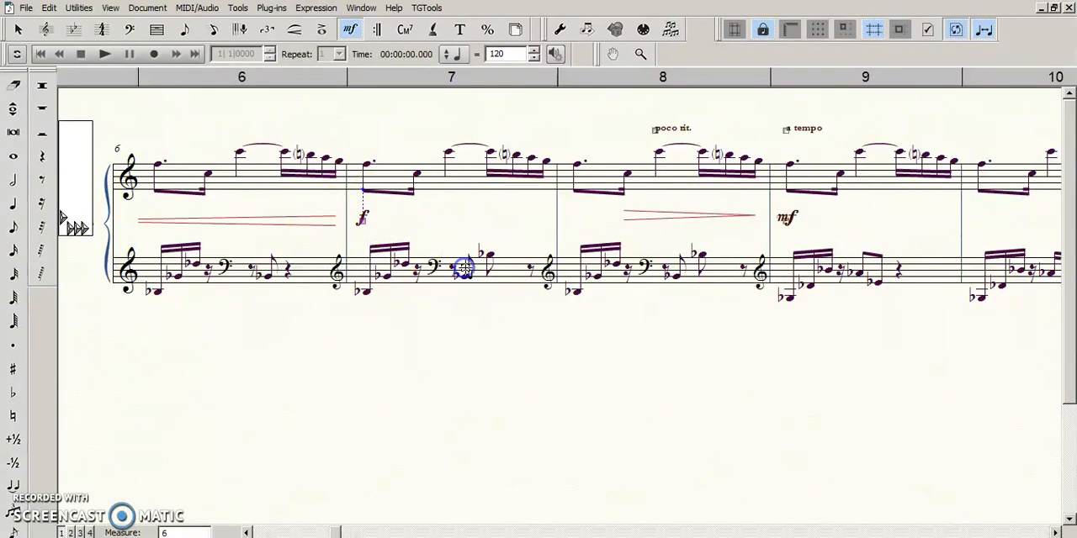
{"action": "left_click_drag", "start_coordinate": [700, 187], "coordinate": [850, 249]}
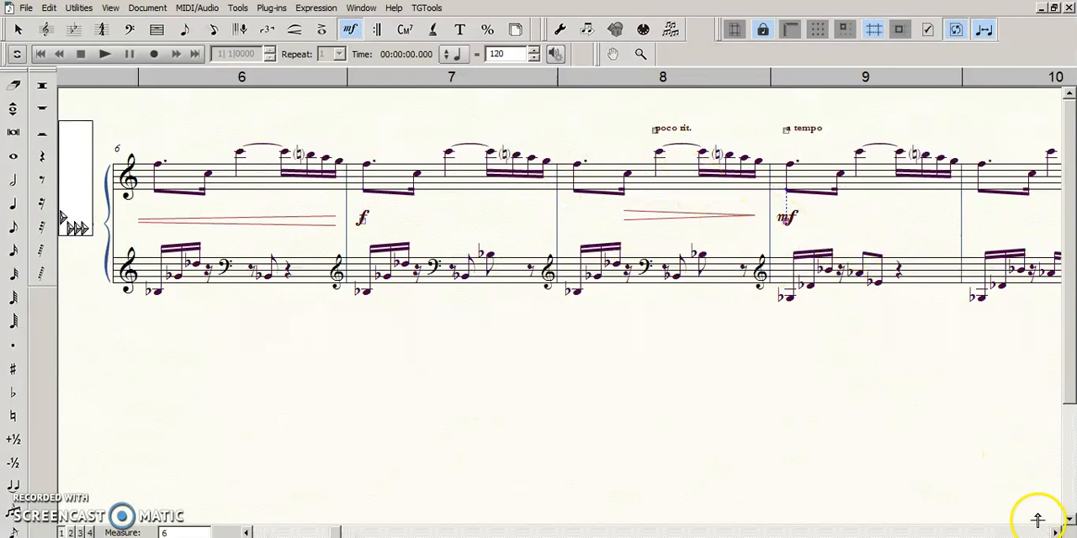
- Move the diminuendo hairpin in measure 8 slightly down with the Selection tool and deselect it
{"action": "left_click", "coordinate": [1056, 534]}
{"action": "left_click", "coordinate": [1055, 534]}
{"action": "key", "text": "Escape"}
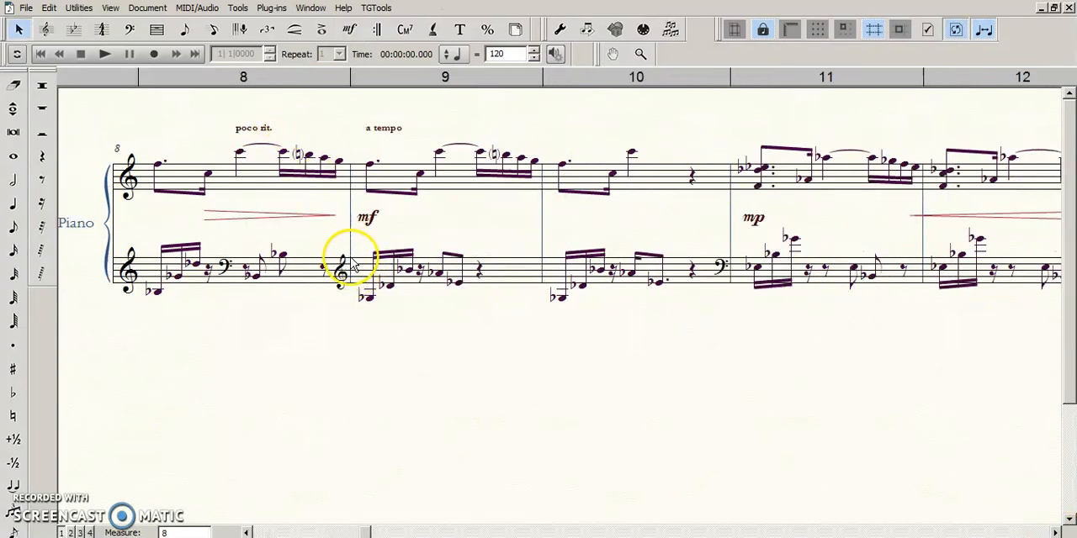
{"action": "left_click", "coordinate": [299, 218]}
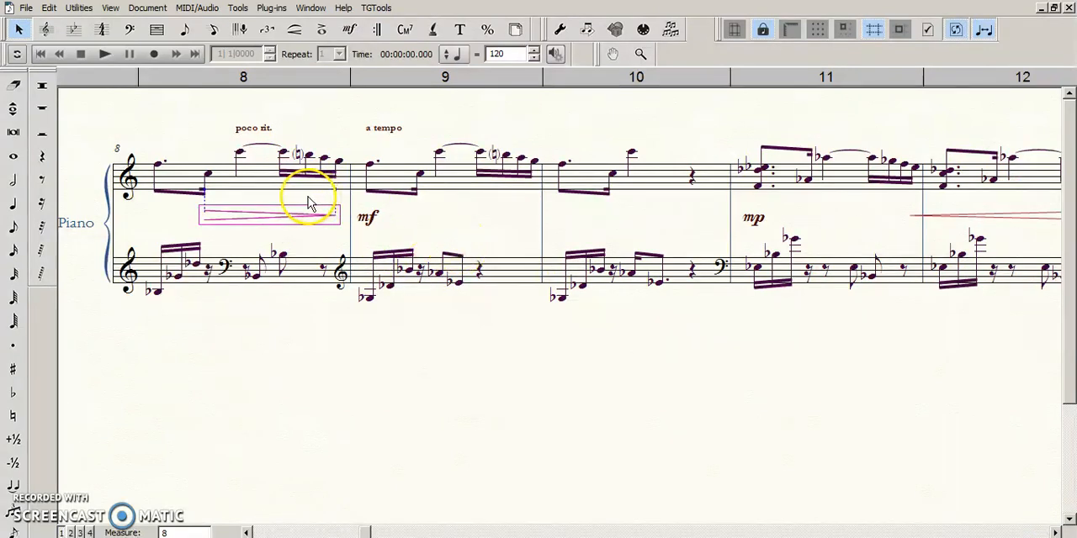
{"action": "left_click", "coordinate": [292, 219]}
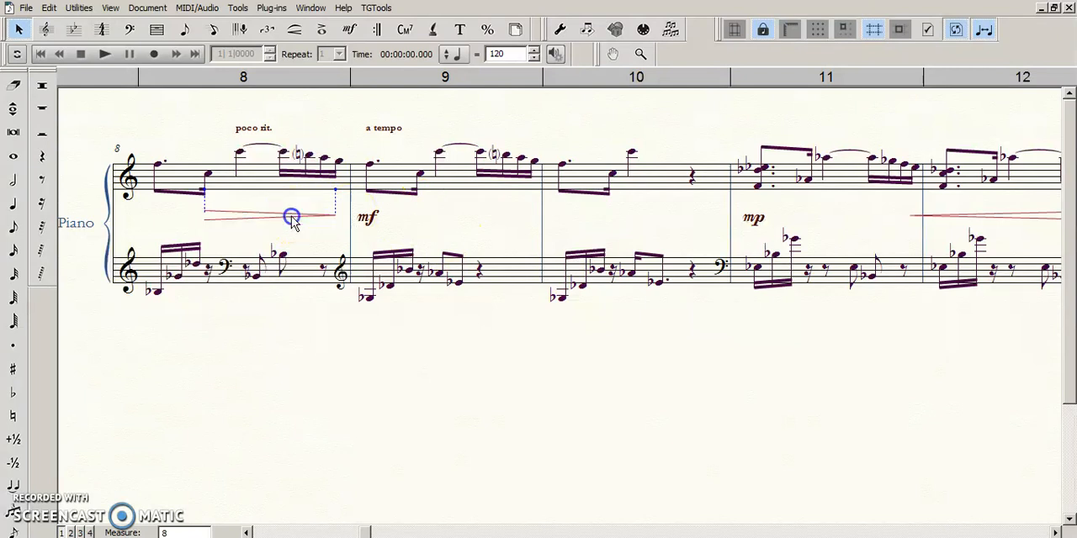
{"action": "mouse_move", "coordinate": [295, 214]}
{"action": "left_mouse_down"}
{"action": "mouse_move", "coordinate": [299, 225]}
{"action": "mouse_move", "coordinate": [264, 222]}
{"action": "mouse_move", "coordinate": [307, 235]}
{"action": "mouse_move", "coordinate": [264, 235]}
{"action": "mouse_move", "coordinate": [260, 272]}
{"action": "mouse_move", "coordinate": [288, 281]}
{"action": "mouse_move", "coordinate": [290, 101]}
{"action": "mouse_move", "coordinate": [288, 223]}
{"action": "left_mouse_up"}
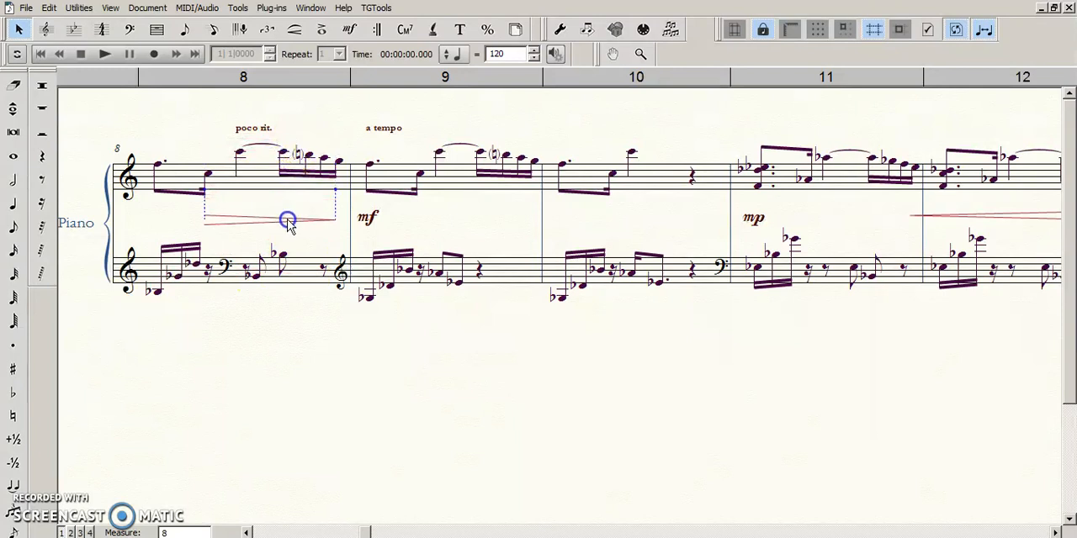
{"action": "left_click", "coordinate": [427, 226]}
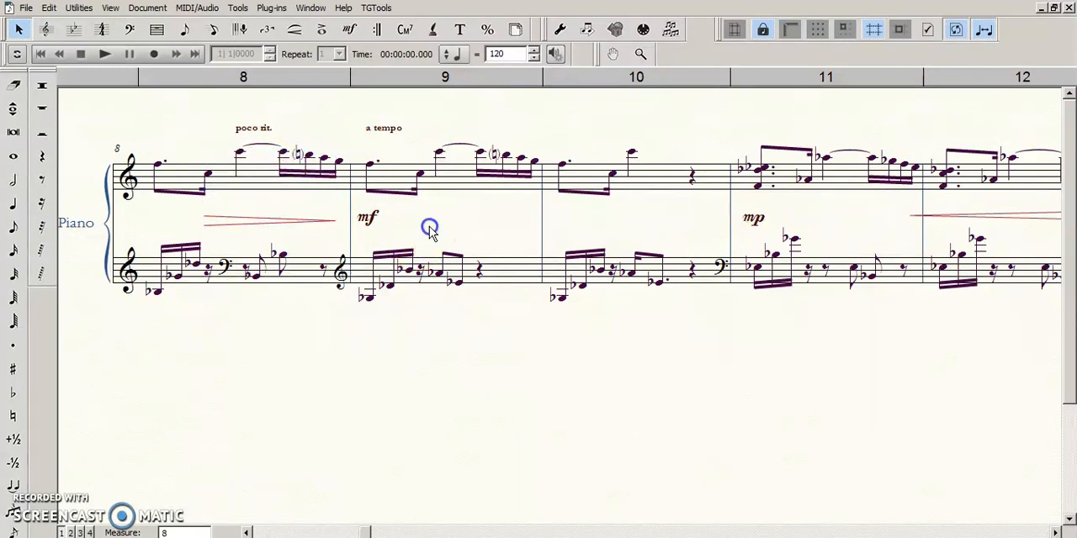
- Examine the nudge and drag-constraint settings for movable items in the Edit preferences and close them without changes
{"action": "left_click", "coordinate": [79, 8]}
{"action": "mouse_move", "coordinate": [50, 8]}
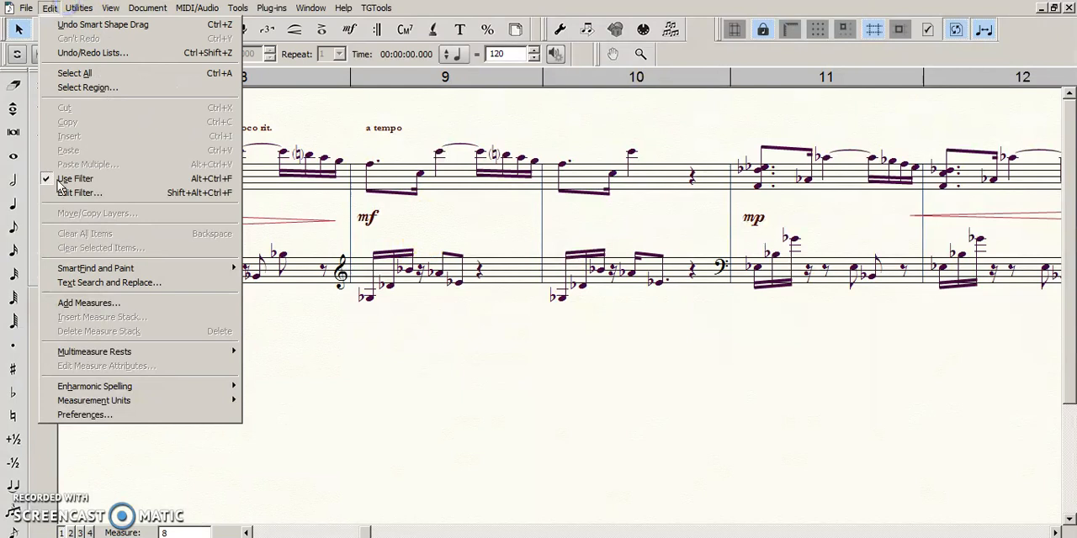
{"action": "left_click", "coordinate": [84, 415]}
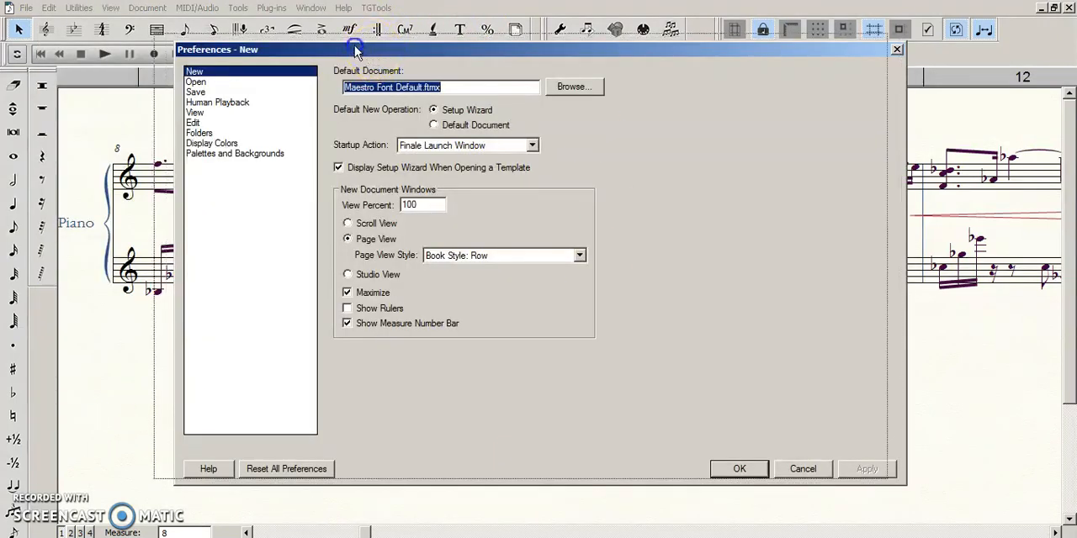
{"action": "left_click_drag", "start_coordinate": [374, 53], "coordinate": [341, 41]}
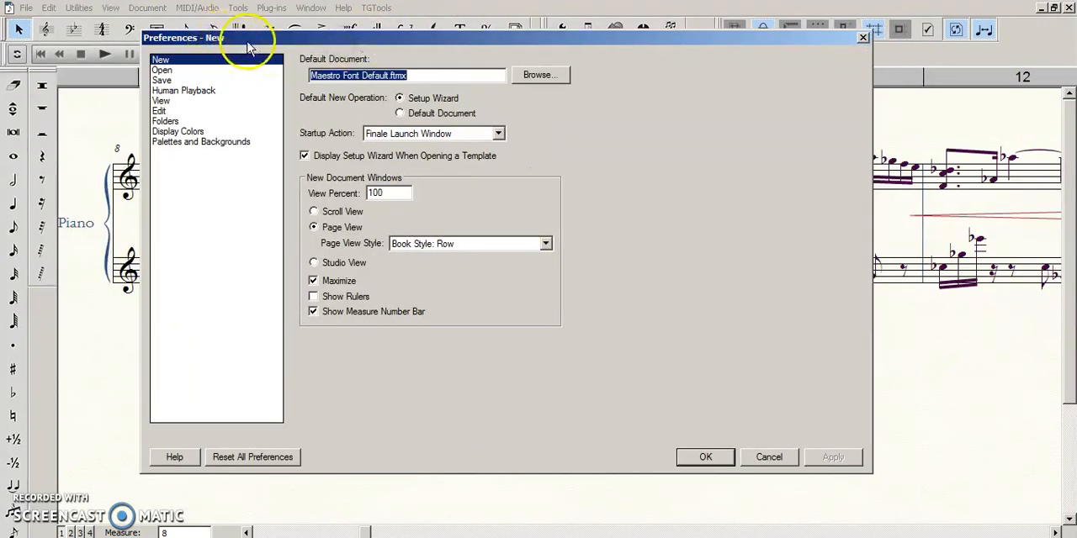
{"action": "left_click_drag", "start_coordinate": [275, 39], "coordinate": [292, 50]}
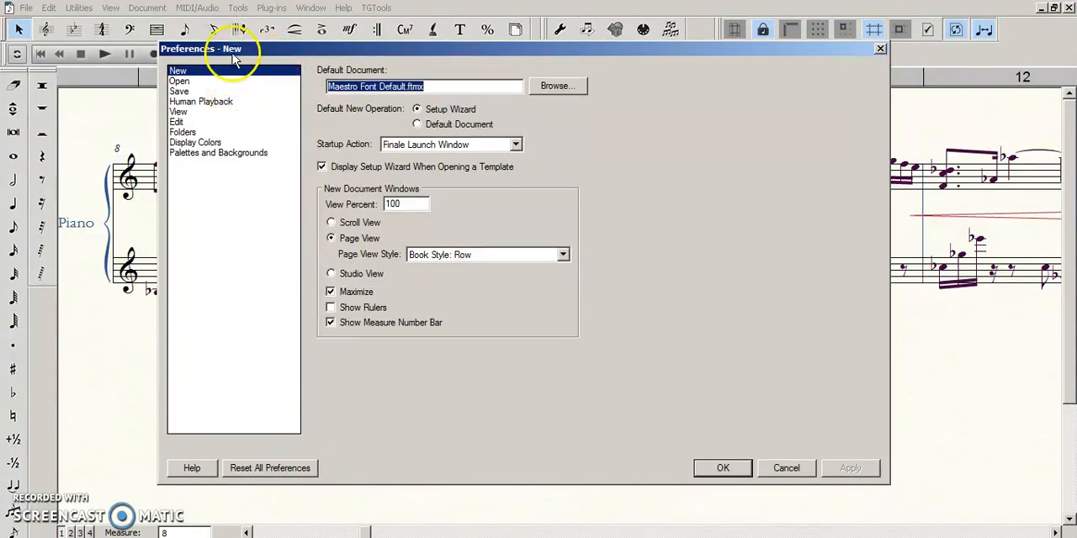
{"action": "left_click", "coordinate": [190, 122]}
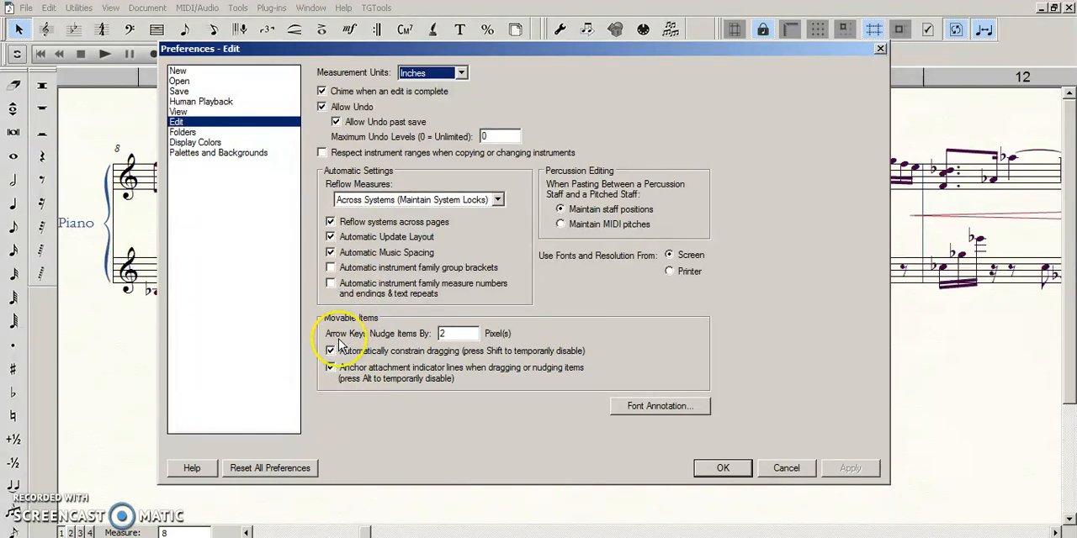
{"action": "left_click", "coordinate": [786, 468]}
- Try to move the mf dynamic in measure 9 towards the diminuendo hairpin, and undo the last move
{"action": "left_click_drag", "start_coordinate": [367, 221], "coordinate": [264, 214]}
{"action": "key", "text": "ctrl+z"}
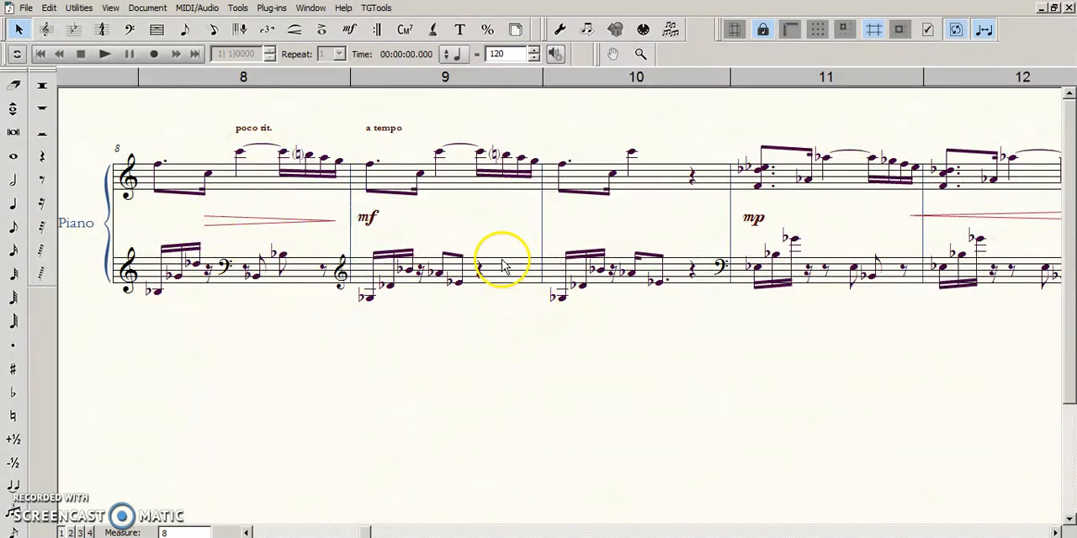
- Select the mf dynamic in measure 9 and the mp dynamic in measure 11 with the Expression tool
{"action": "left_click", "coordinate": [350, 30]}
{"action": "left_click", "coordinate": [339, 161]}
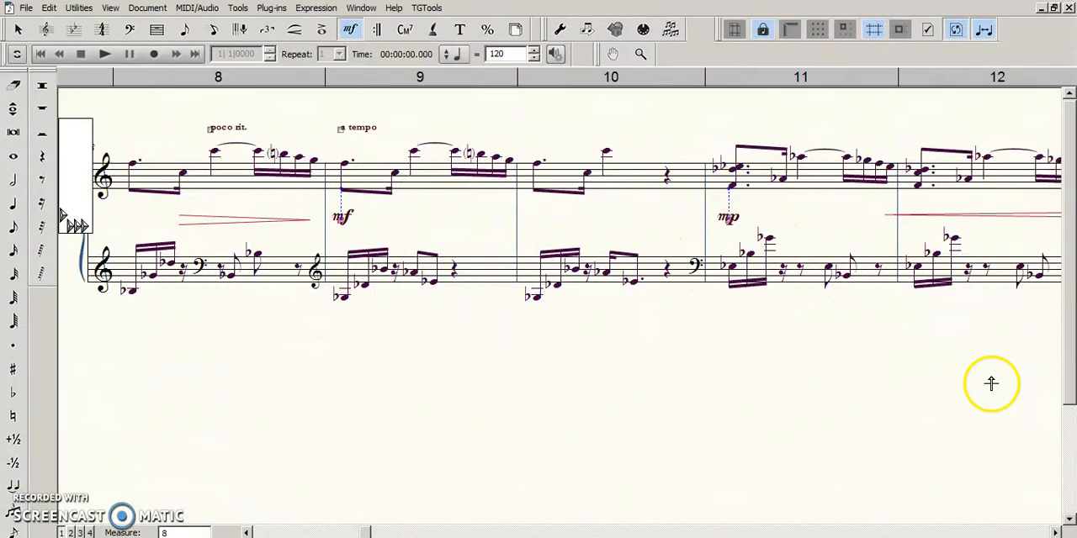
{"action": "left_click_drag", "start_coordinate": [661, 381], "coordinate": [697, 398]}
{"action": "left_click_drag", "start_coordinate": [356, 201], "coordinate": [364, 207]}
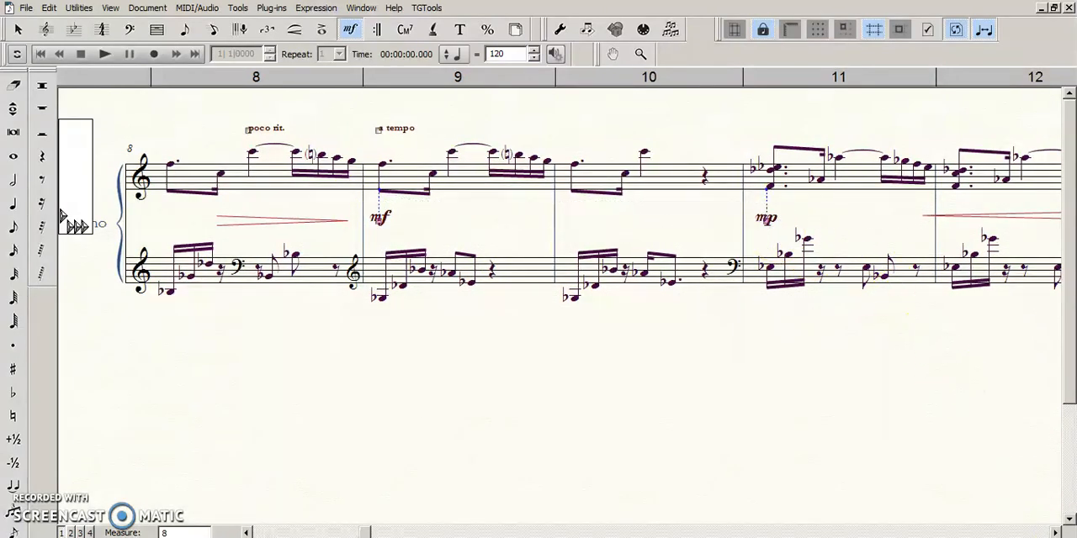
- Select the crescendo and diminuendo hairpins between measures 12 and 15 together with the Smart Shape tool
{"action": "left_click", "coordinate": [1057, 532]}
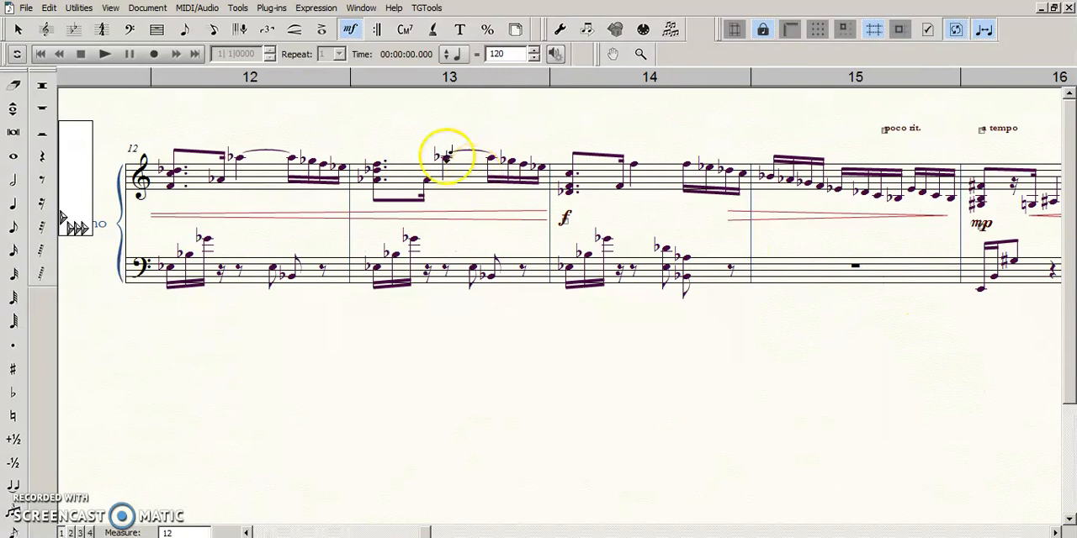
{"action": "left_click", "coordinate": [322, 31]}
{"action": "left_click_drag", "start_coordinate": [309, 194], "coordinate": [415, 244]}
{"action": "left_click", "coordinate": [731, 210]}
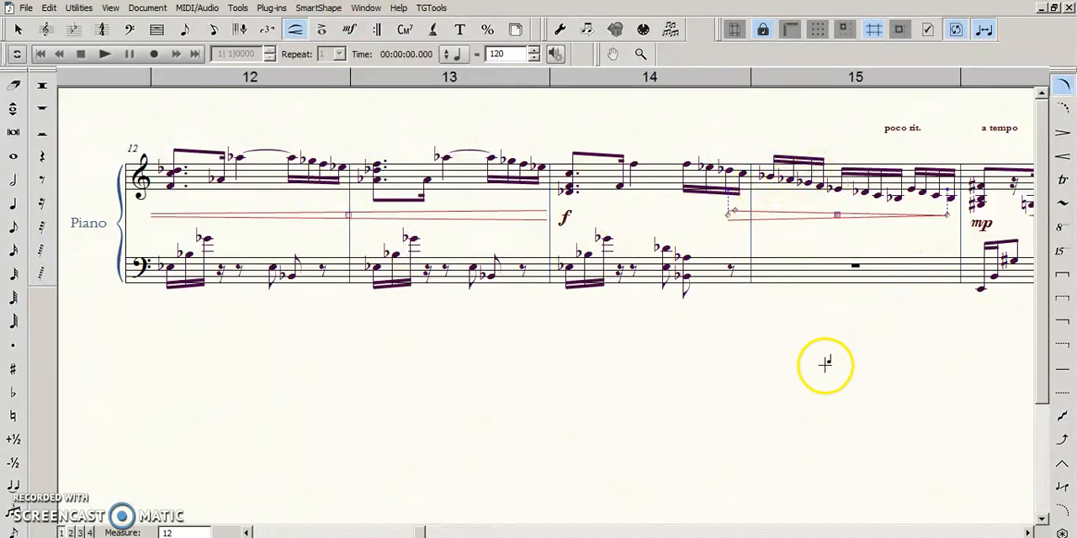
{"action": "left_click", "coordinate": [290, 193]}
{"action": "left_click_drag", "start_coordinate": [290, 194], "coordinate": [877, 235]}
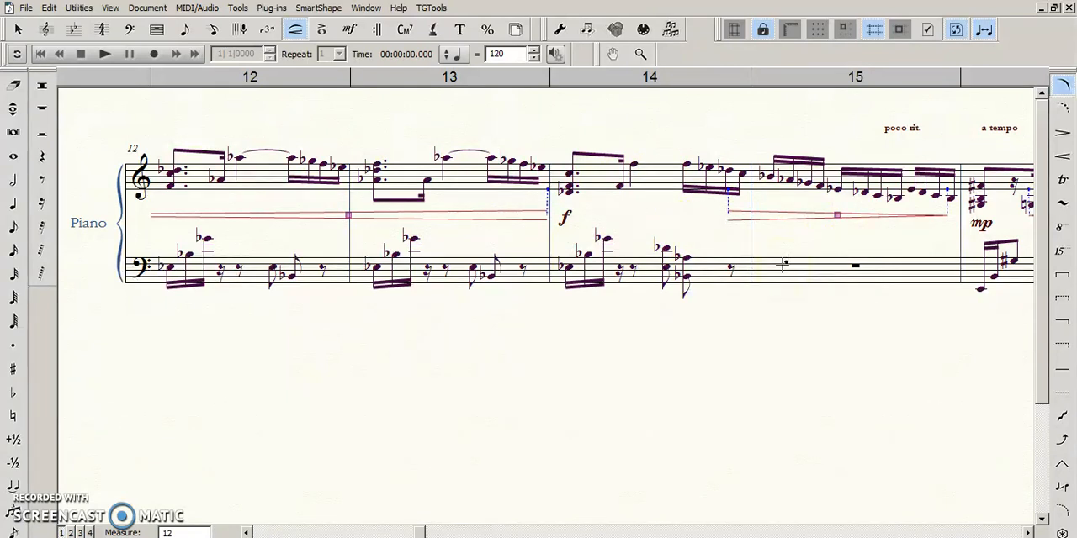
- Move poco rit. in measure 15 right and a tempo in measure 16 slightly left with the Expression tool, and return to the Selection tool
{"action": "left_click", "coordinate": [350, 30]}
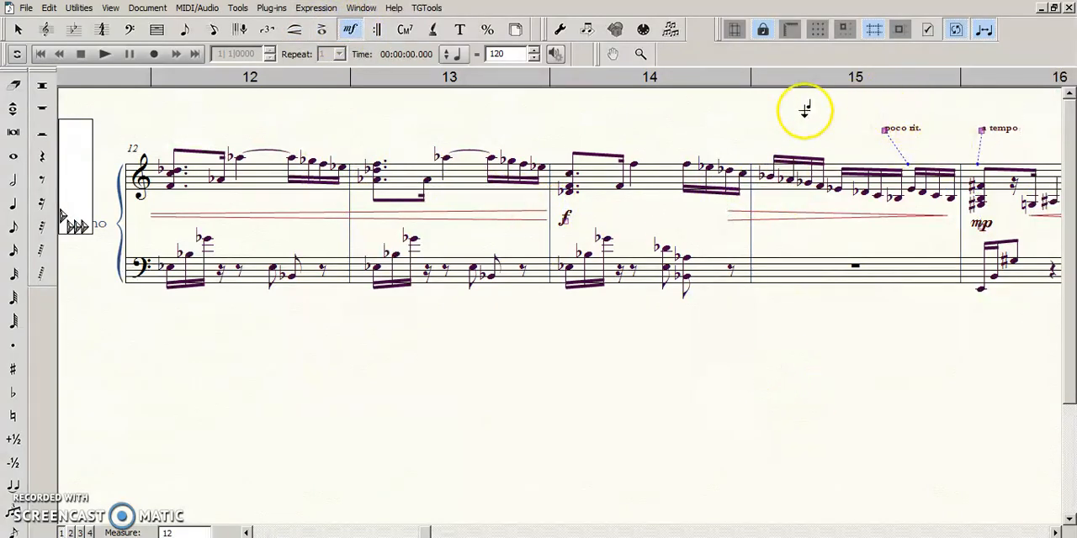
{"action": "left_click", "coordinate": [888, 139]}
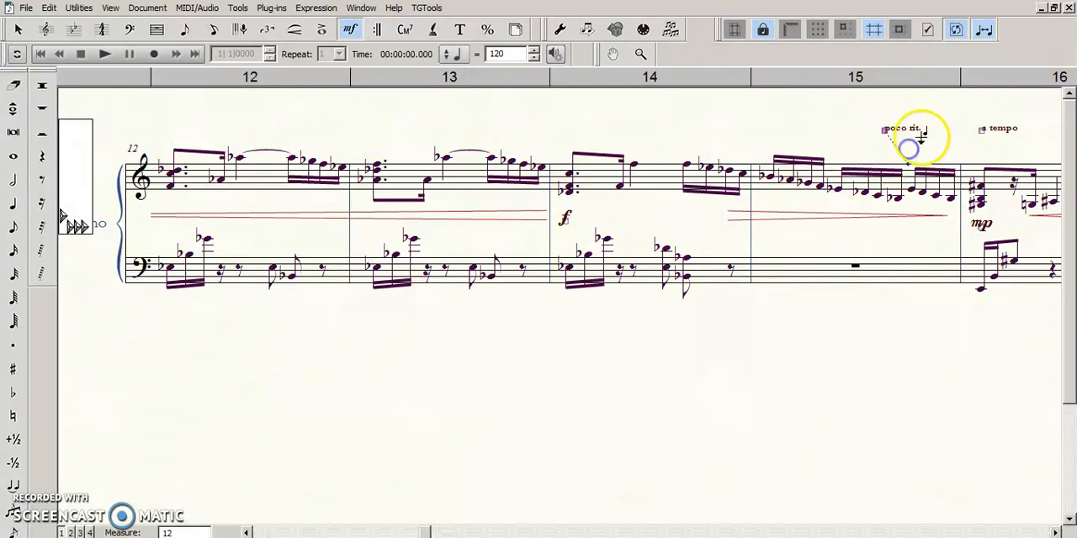
{"action": "left_click", "coordinate": [841, 107]}
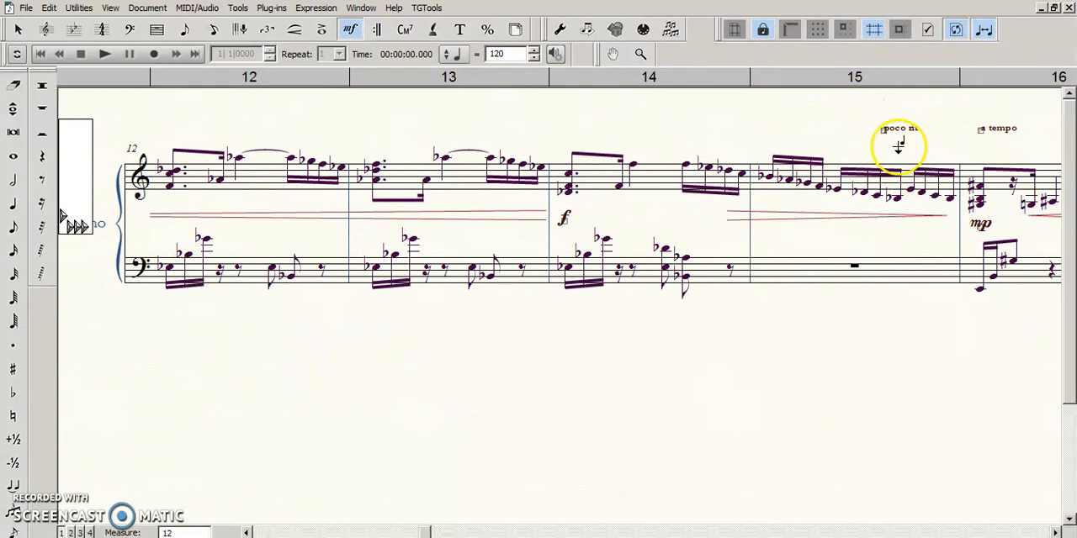
{"action": "left_click_drag", "start_coordinate": [857, 111], "coordinate": [925, 158]}
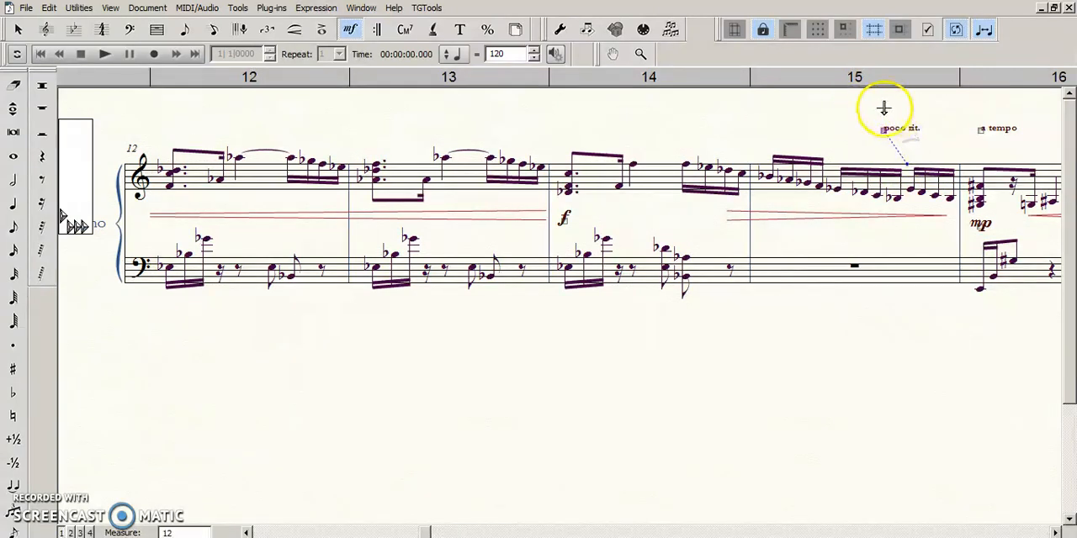
{"action": "left_click_drag", "start_coordinate": [891, 115], "coordinate": [976, 131]}
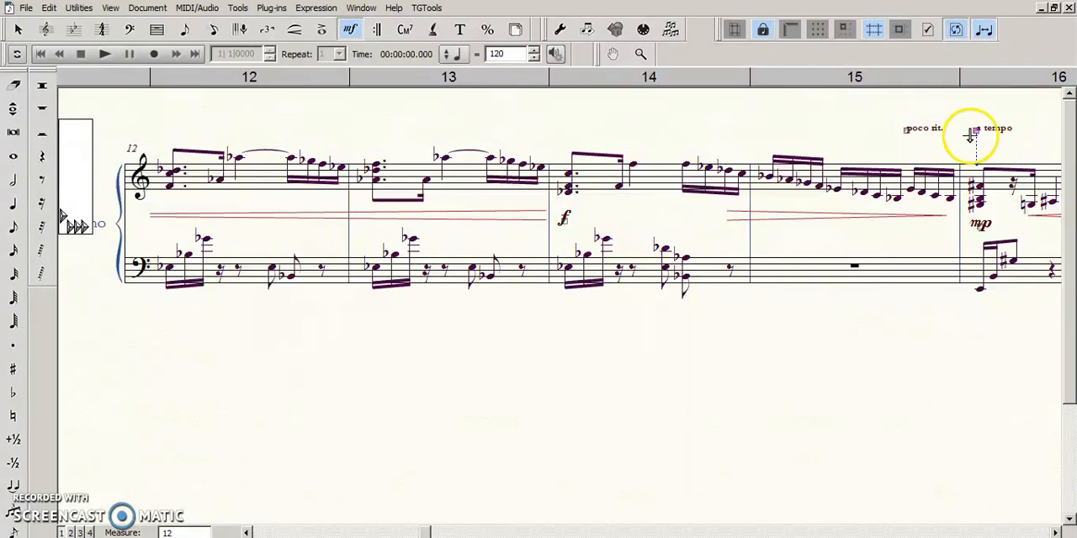
{"action": "left_click_drag", "start_coordinate": [456, 198], "coordinate": [711, 267]}
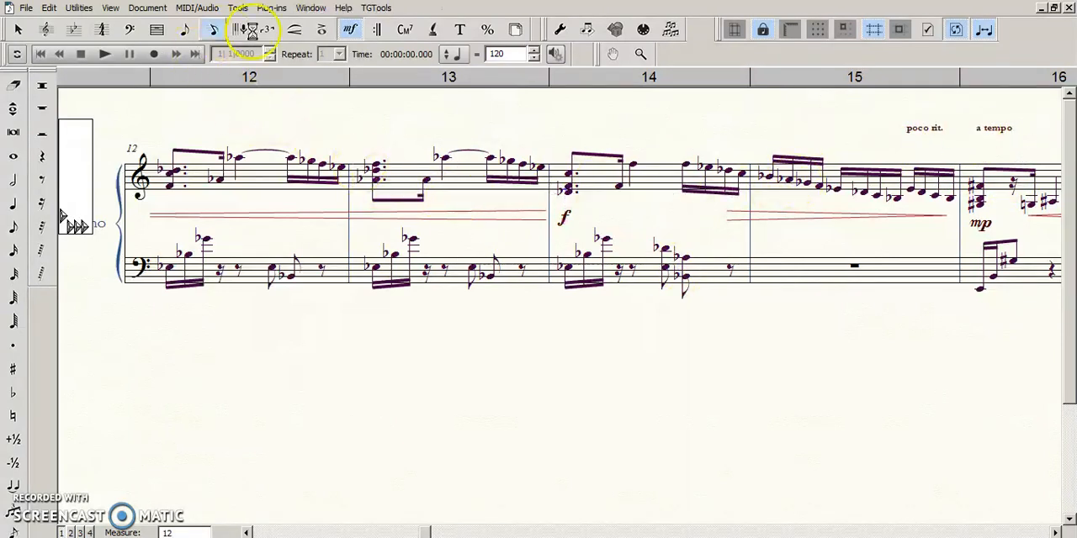
{"action": "key", "text": "Escape"}
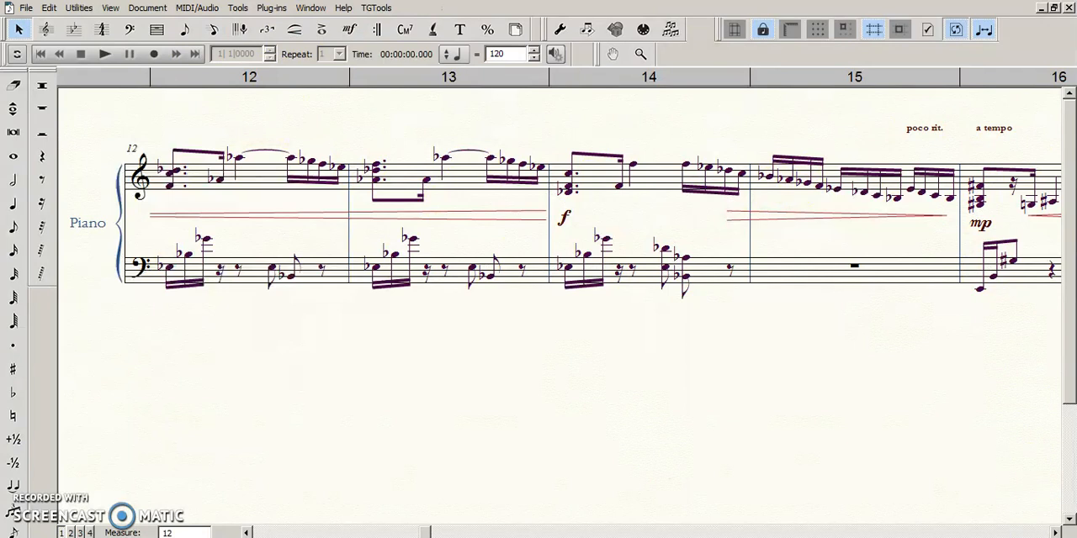
- Select the diminuendo hairpin across measures 14 and 15 and examine the dynamics in the measures from 10 onward
{"action": "key", "text": "ctrl+minus"}
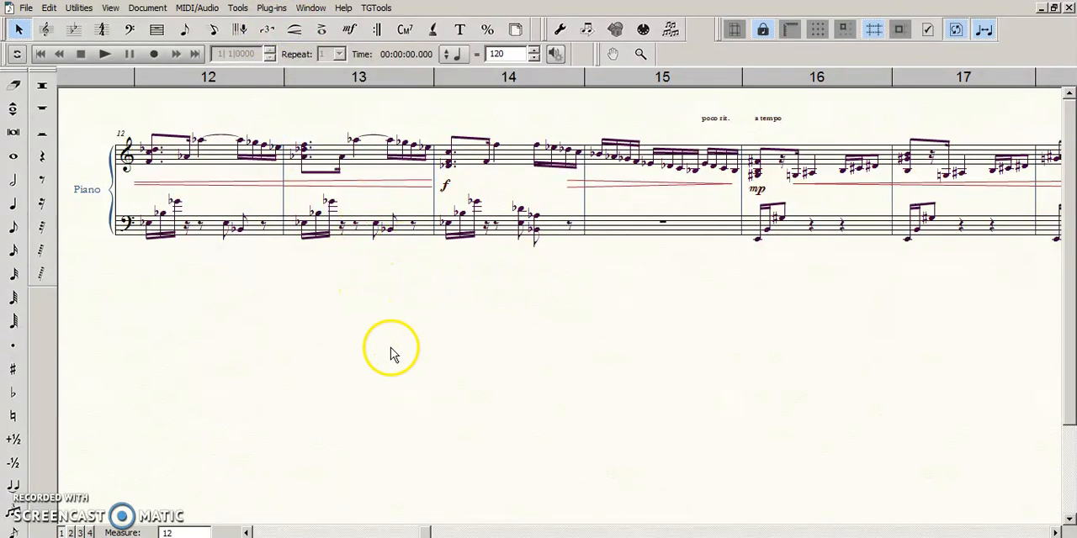
{"action": "left_click", "coordinate": [663, 186]}
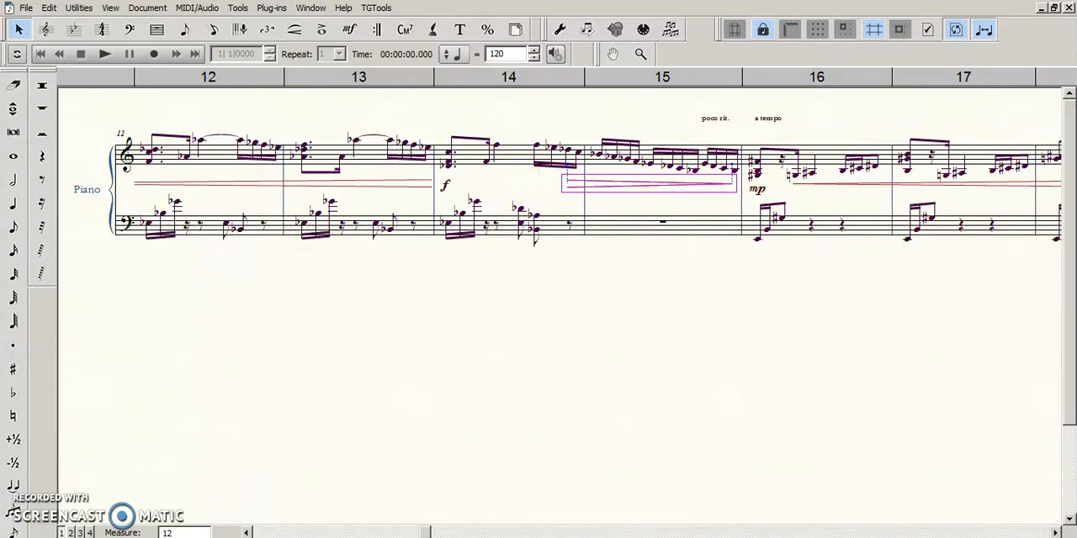
{"action": "left_click", "coordinate": [247, 532]}
{"action": "left_click", "coordinate": [247, 532]}
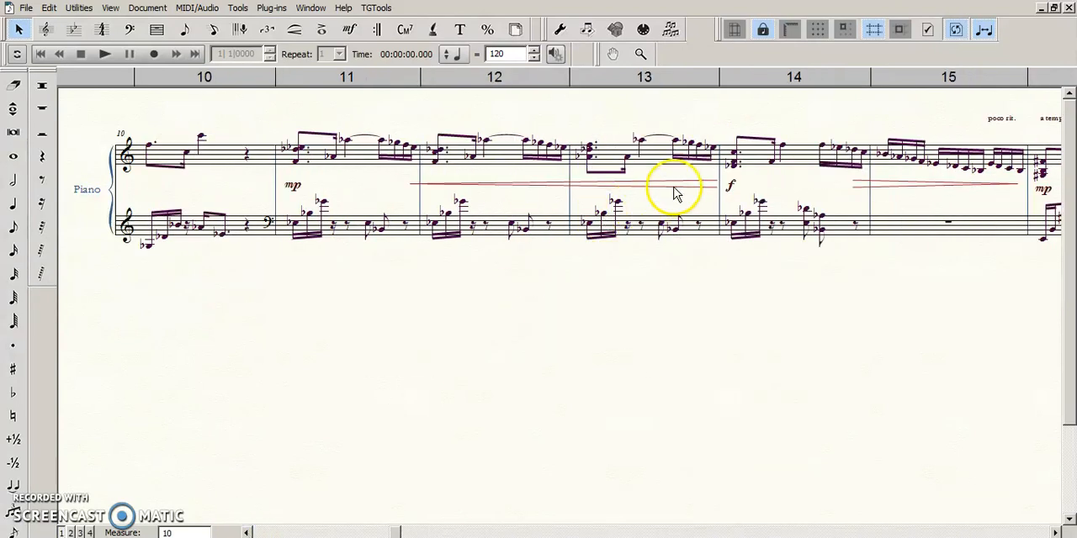
{"action": "left_click", "coordinate": [1056, 533]}
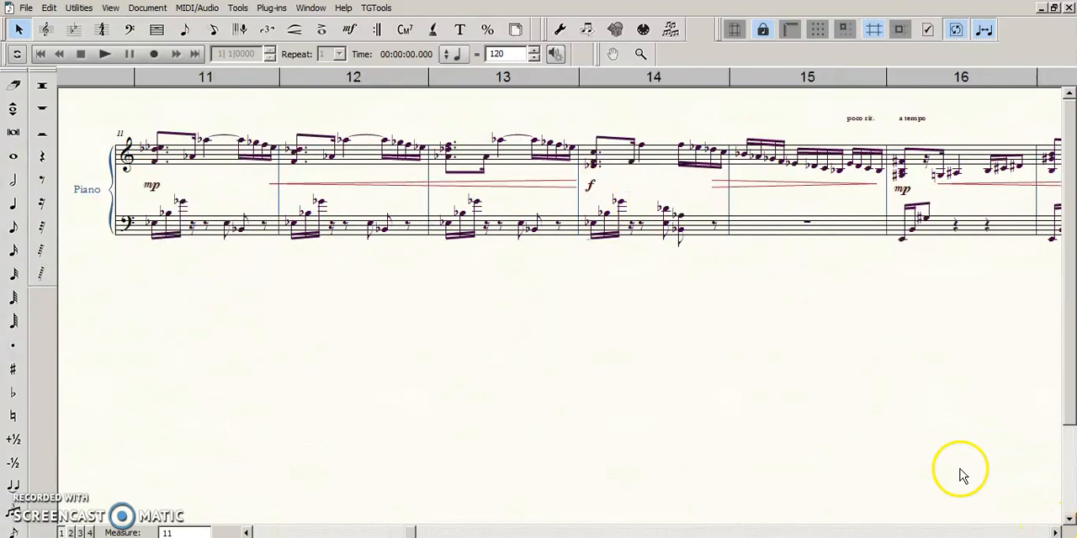
- Adjust the right end of the crescendo hairpin across measures 11 to 13 so it stops just before the measure 14 barline
{"action": "key", "text": "ctrl+1"}
{"action": "left_click", "coordinate": [590, 215]}
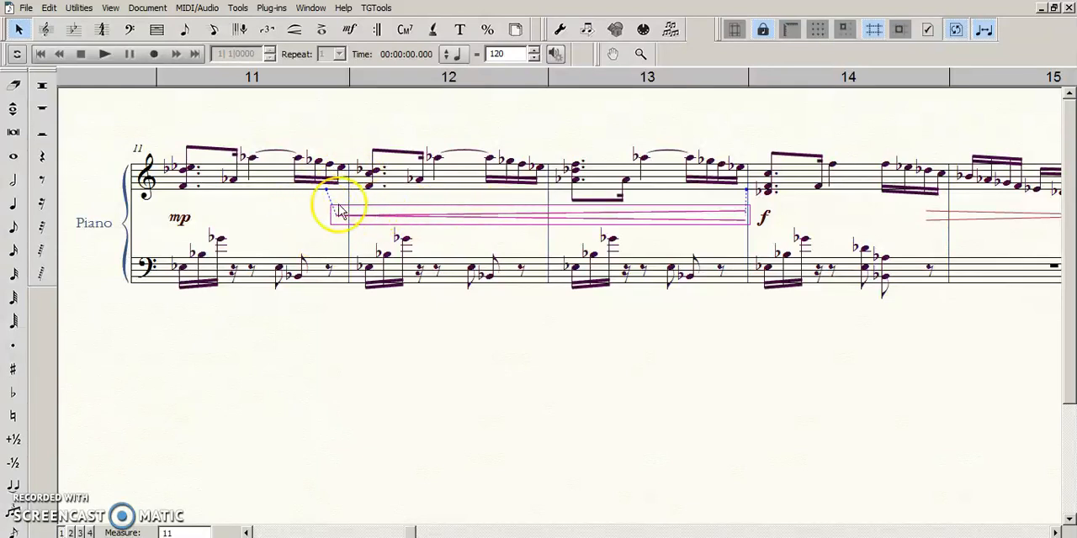
{"action": "double_click", "coordinate": [745, 217]}
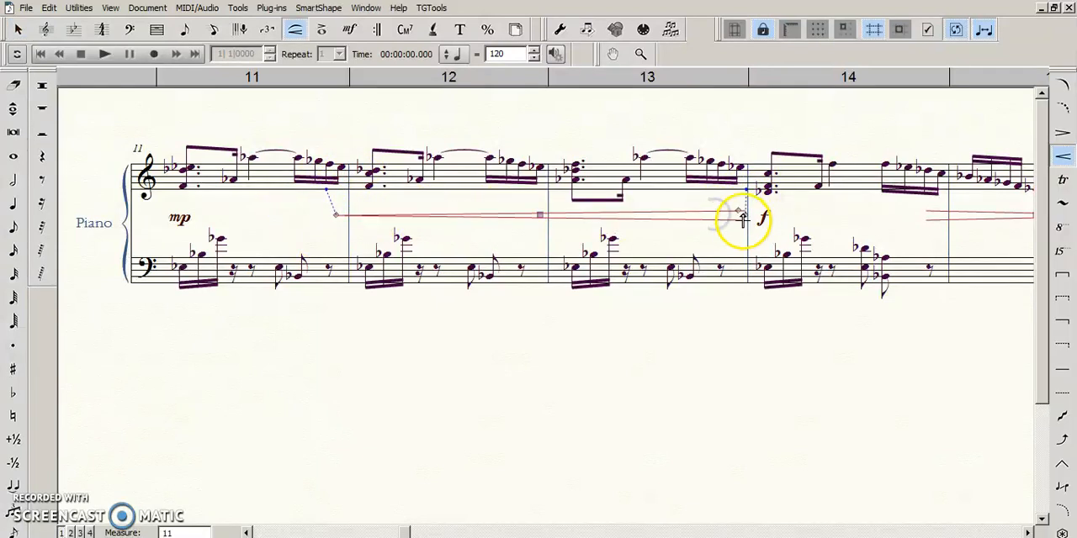
{"action": "mouse_move", "coordinate": [748, 216]}
{"action": "left_mouse_down"}
{"action": "mouse_move", "coordinate": [822, 253]}
{"action": "mouse_move", "coordinate": [866, 242]}
{"action": "mouse_move", "coordinate": [755, 228]}
{"action": "mouse_move", "coordinate": [753, 218]}
{"action": "left_mouse_up"}
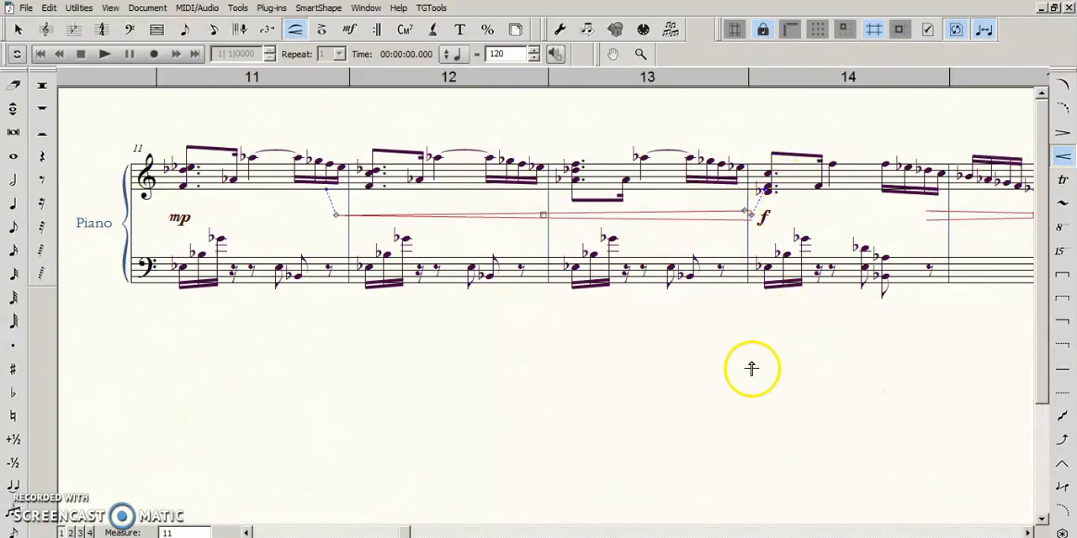
{"action": "scroll", "coordinate": [811, 301], "scroll_direction": "down", "scroll_amount": 2}
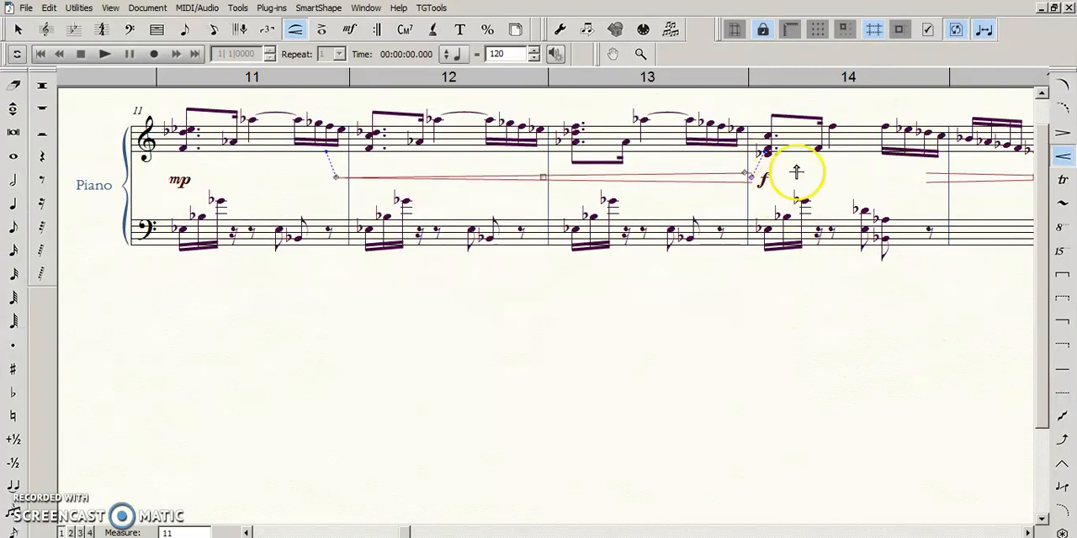
{"action": "scroll", "coordinate": [712, 323], "scroll_direction": "up", "scroll_amount": 2}
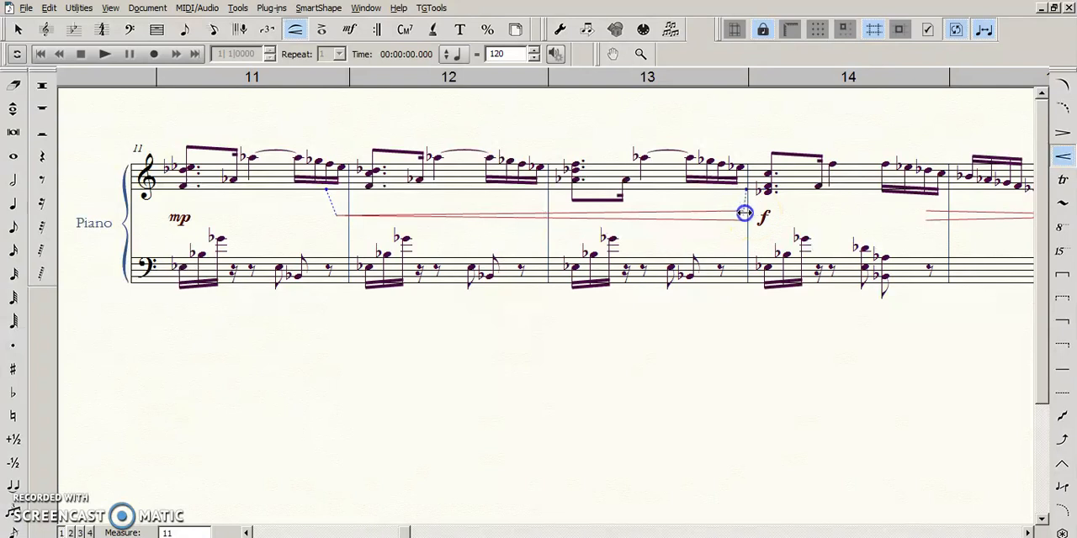
{"action": "left_click_drag", "start_coordinate": [745, 213], "coordinate": [745, 213]}
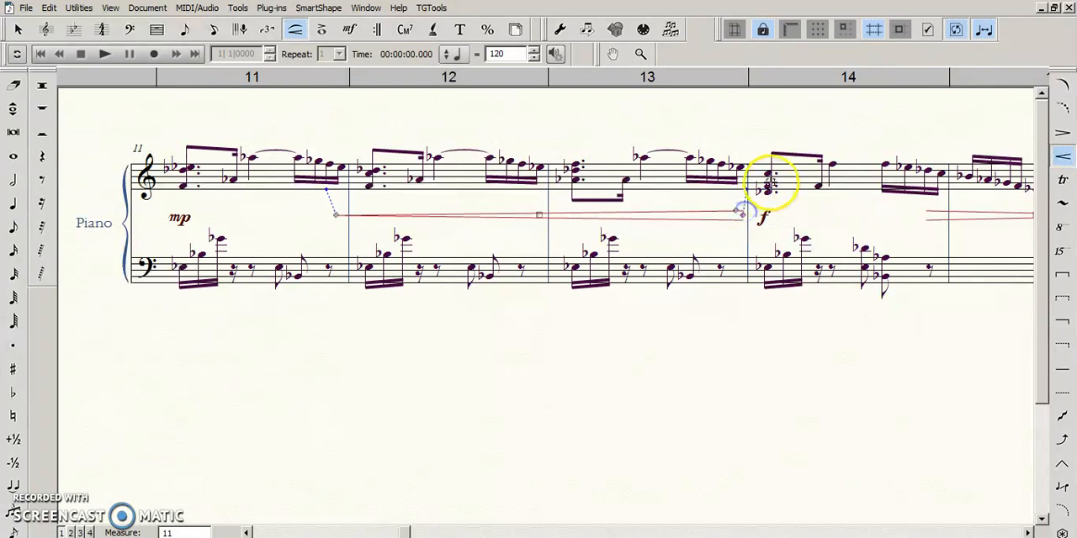
{"action": "left_click", "coordinate": [539, 217]}
{"action": "left_click_drag", "start_coordinate": [740, 215], "coordinate": [741, 215]}
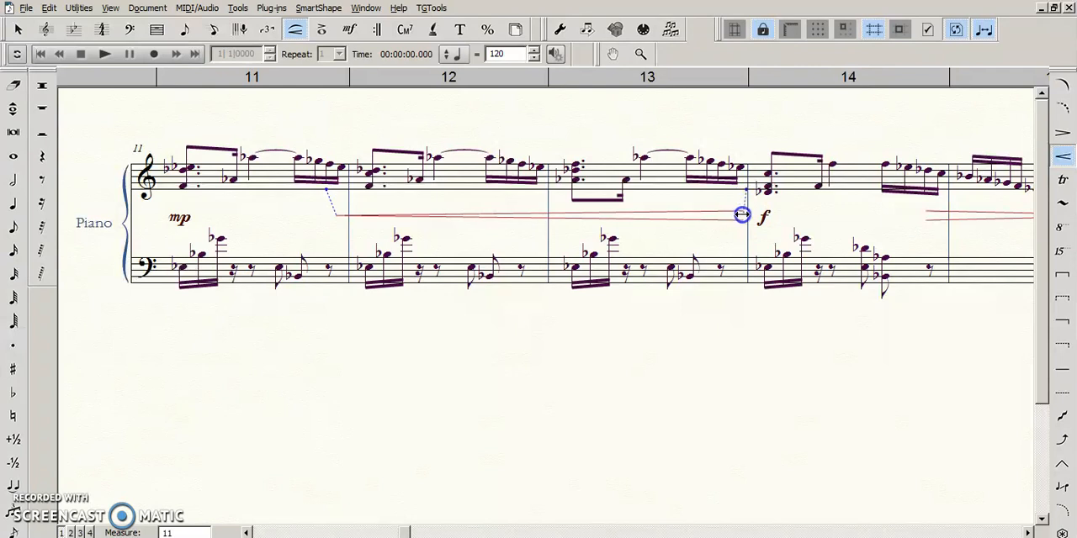
{"action": "left_click_drag", "start_coordinate": [743, 215], "coordinate": [743, 215]}
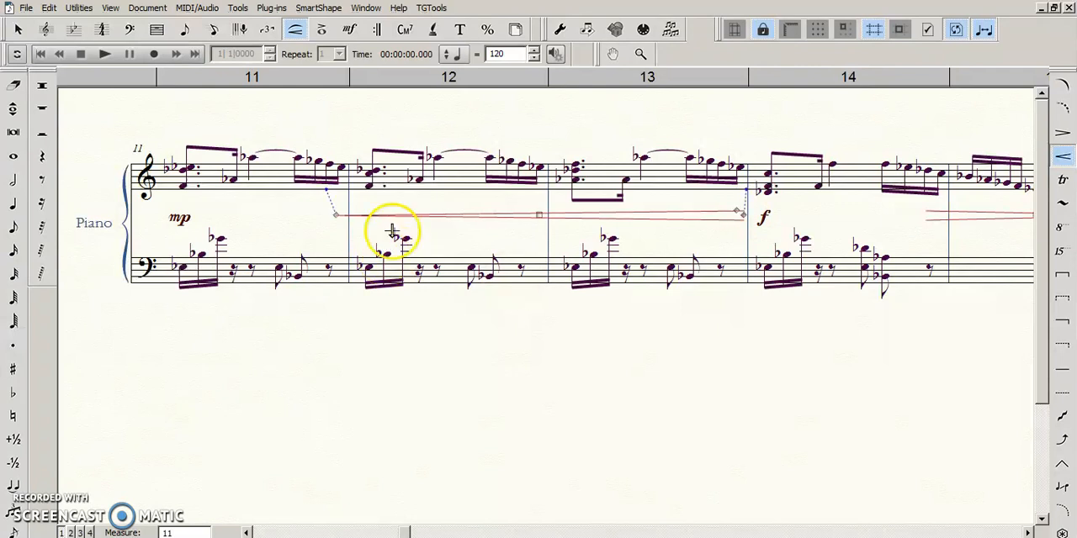
- Extend the start of the crescendo hairpin left within measure 11, closer to the mp, and return to the Selection tool
{"action": "left_click_drag", "start_coordinate": [336, 214], "coordinate": [295, 220]}
{"action": "double_click", "coordinate": [347, 329]}
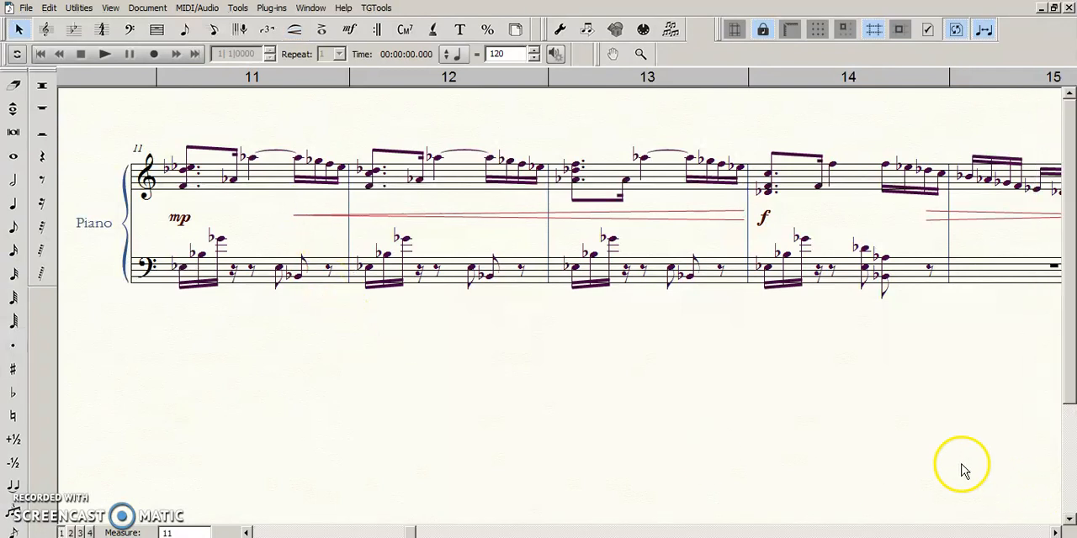
{"action": "left_click", "coordinate": [1052, 533]}
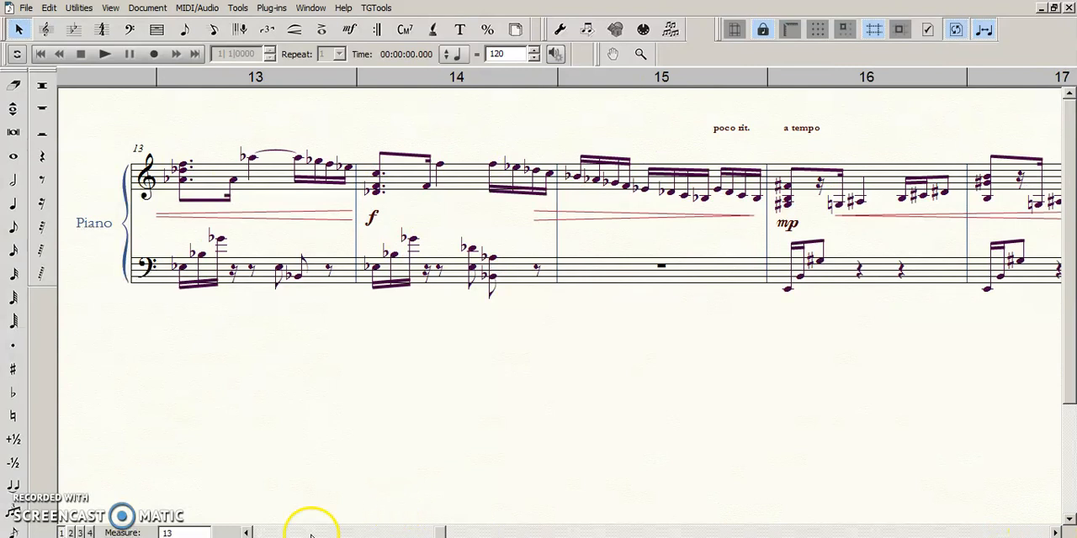
{"action": "left_click", "coordinate": [247, 532]}
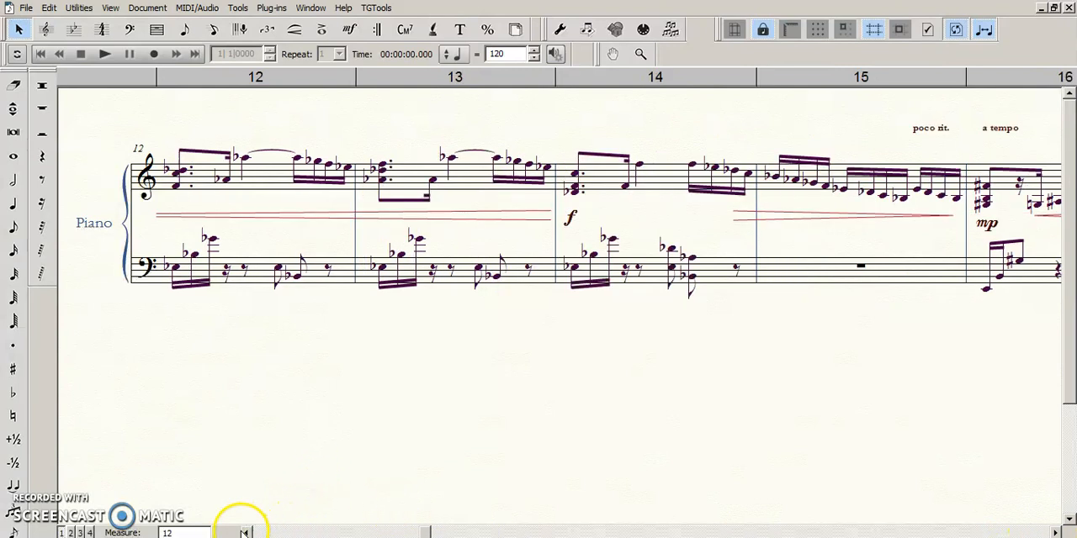
{"action": "left_click", "coordinate": [244, 533]}
- Select the upper piano staff from midway through measure 11 to the end of measure 15
{"action": "left_click", "coordinate": [370, 8]}
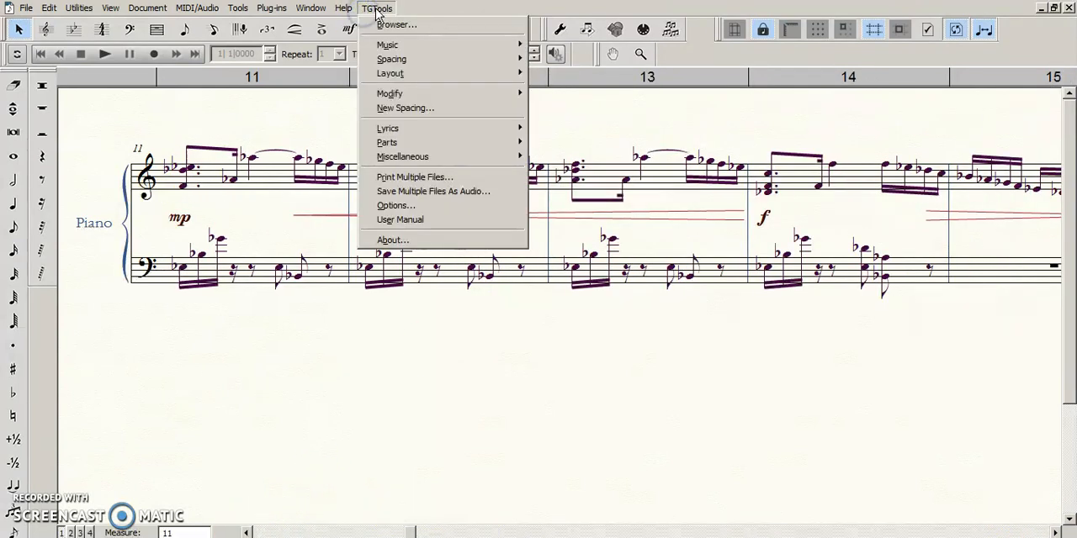
{"action": "left_click", "coordinate": [376, 10]}
{"action": "left_click_drag", "start_coordinate": [229, 127], "coordinate": [985, 209]}
{"action": "key", "text": "ctrl+minus"}
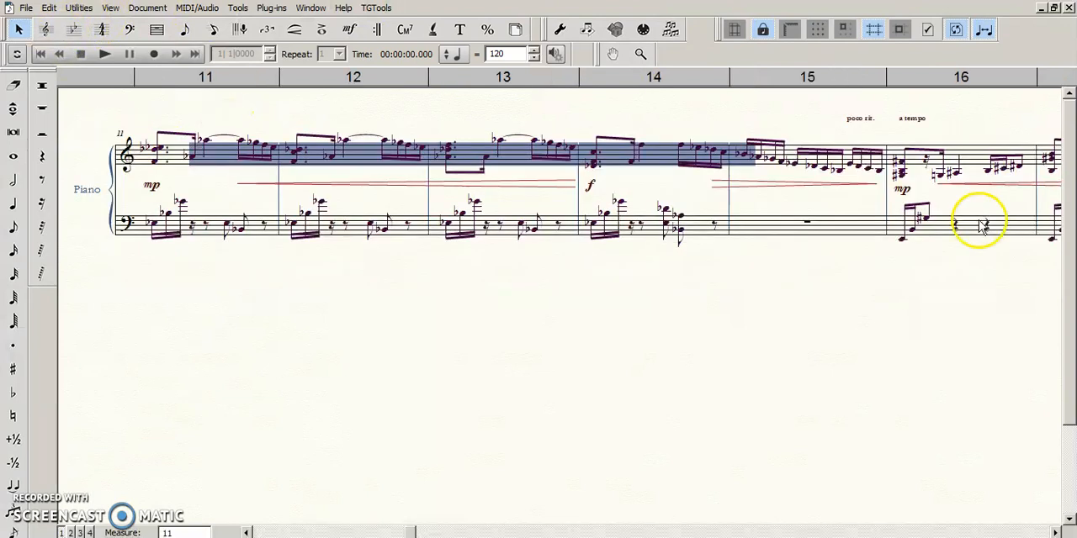
{"action": "left_click", "coordinate": [188, 124]}
{"action": "left_click_drag", "start_coordinate": [192, 122], "coordinate": [858, 188]}
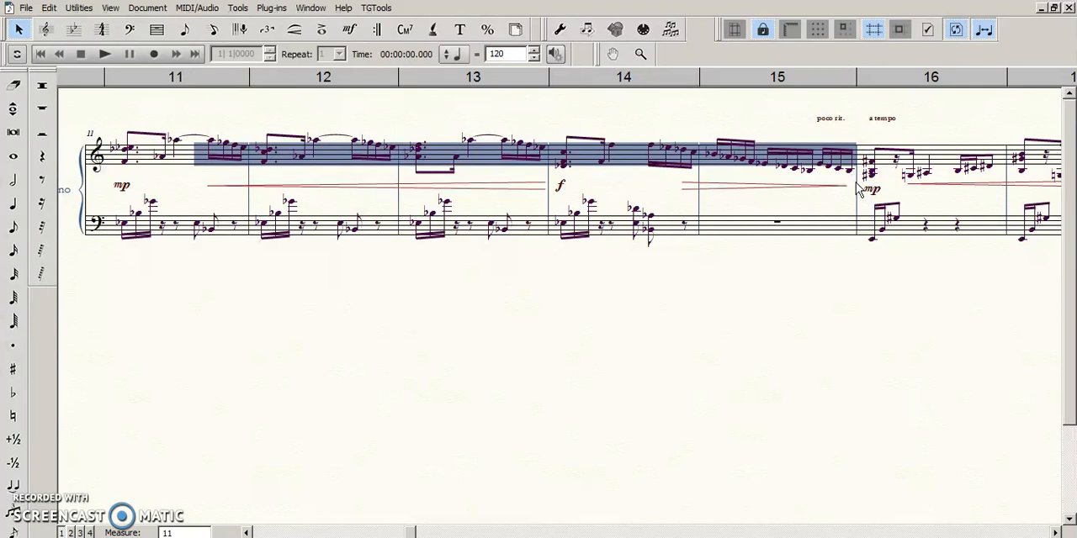
- Open the TG Tools Align/Move Dynamics plug-in for the selected measures, examine its alignment options and close it without applying
{"action": "left_click", "coordinate": [375, 8]}
{"action": "left_click", "coordinate": [272, 8]}
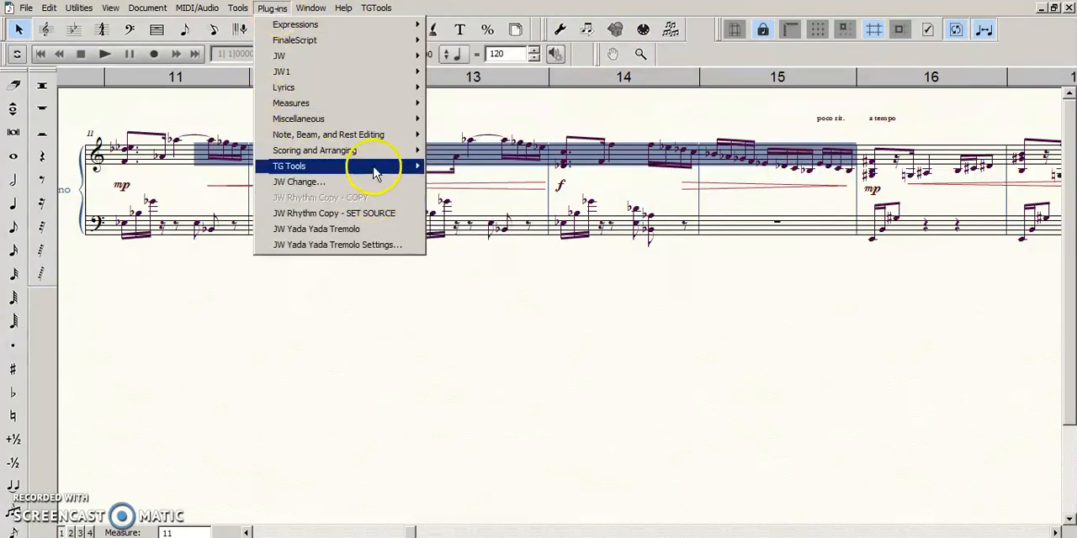
{"action": "mouse_move", "coordinate": [374, 170]}
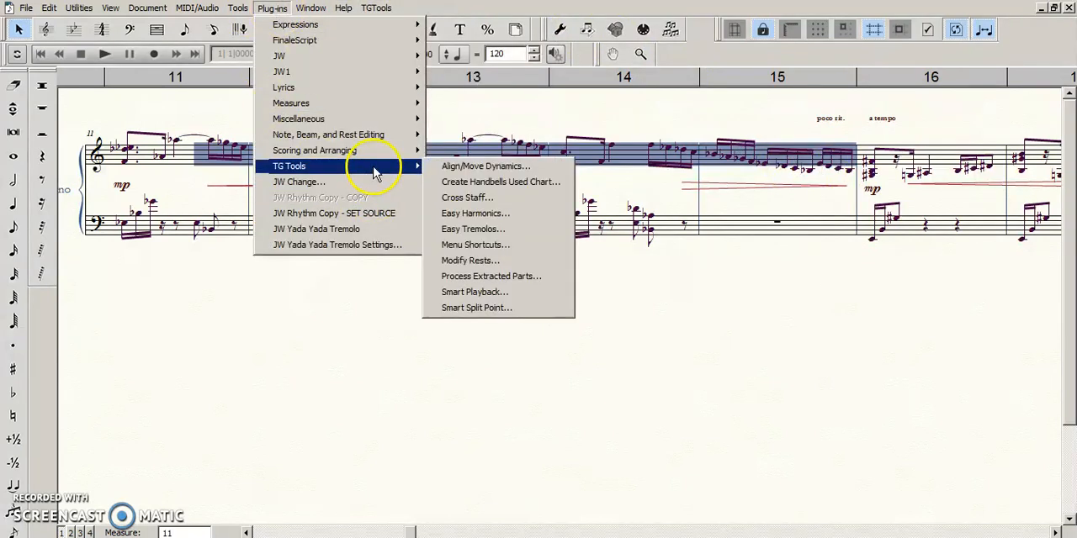
{"action": "left_click", "coordinate": [520, 169]}
{"action": "left_click_drag", "start_coordinate": [858, 221], "coordinate": [790, 252]}
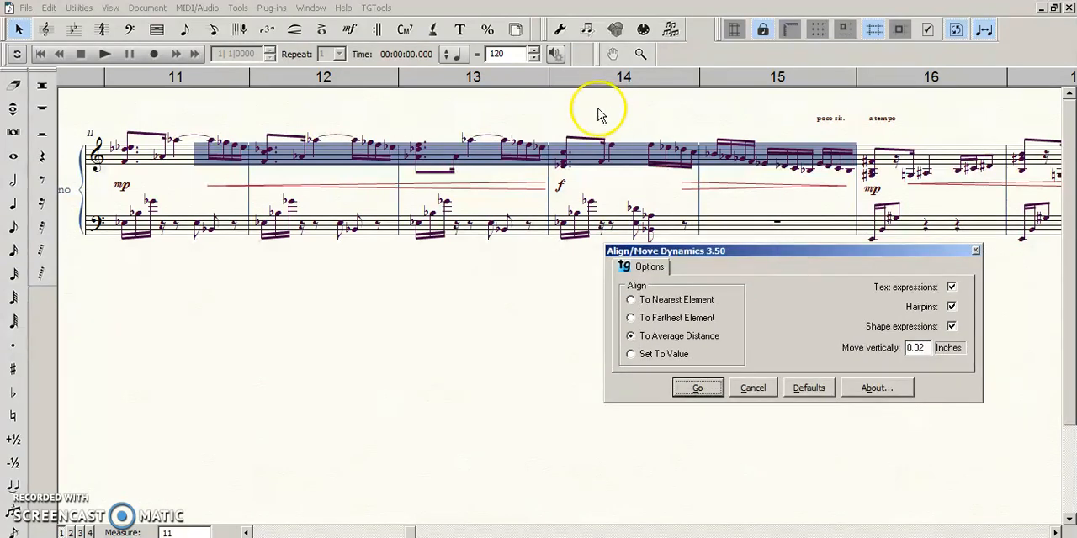
{"action": "left_click", "coordinate": [233, 120]}
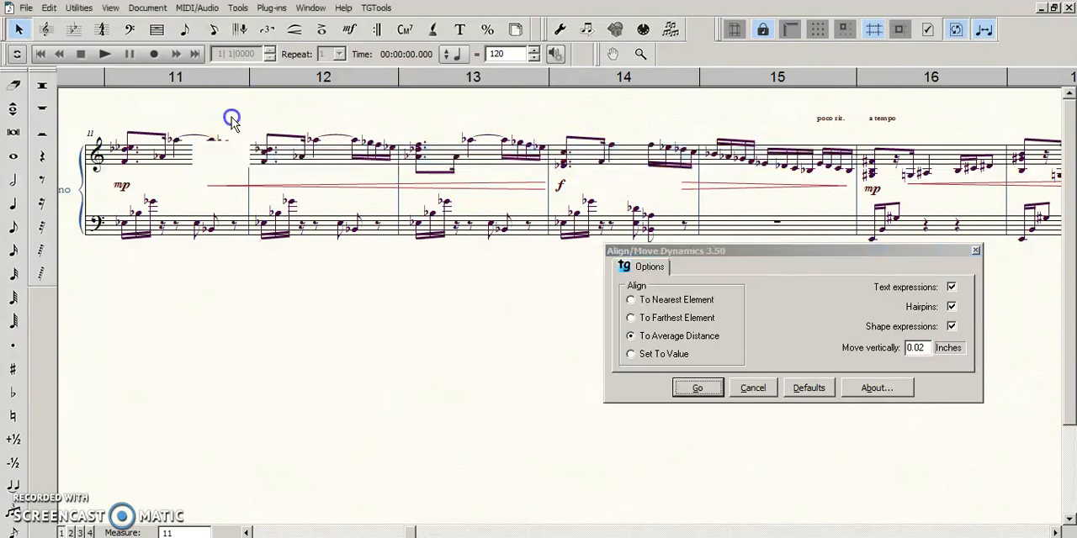
{"action": "left_click", "coordinate": [724, 265]}
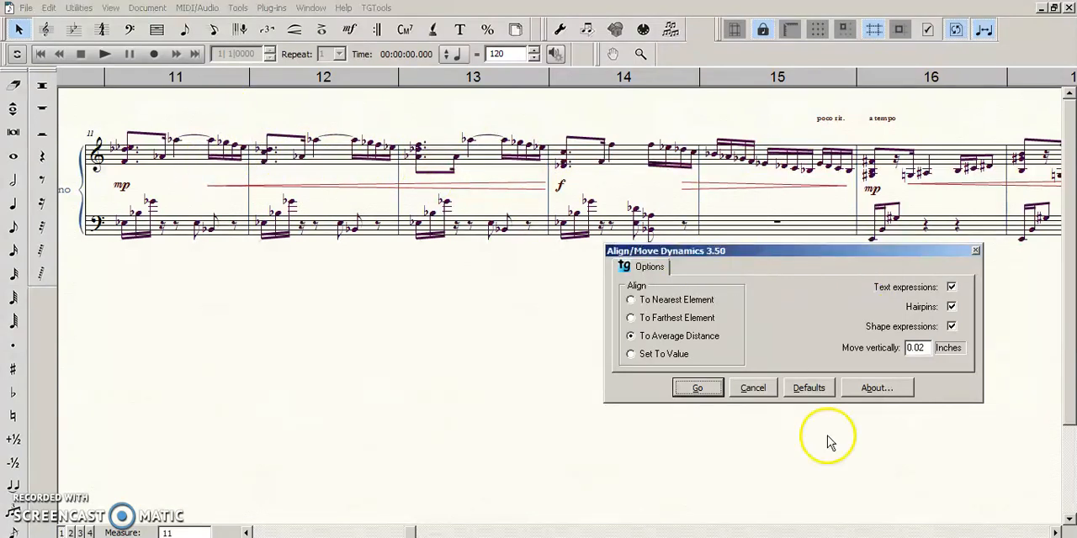
{"action": "left_click", "coordinate": [754, 392]}
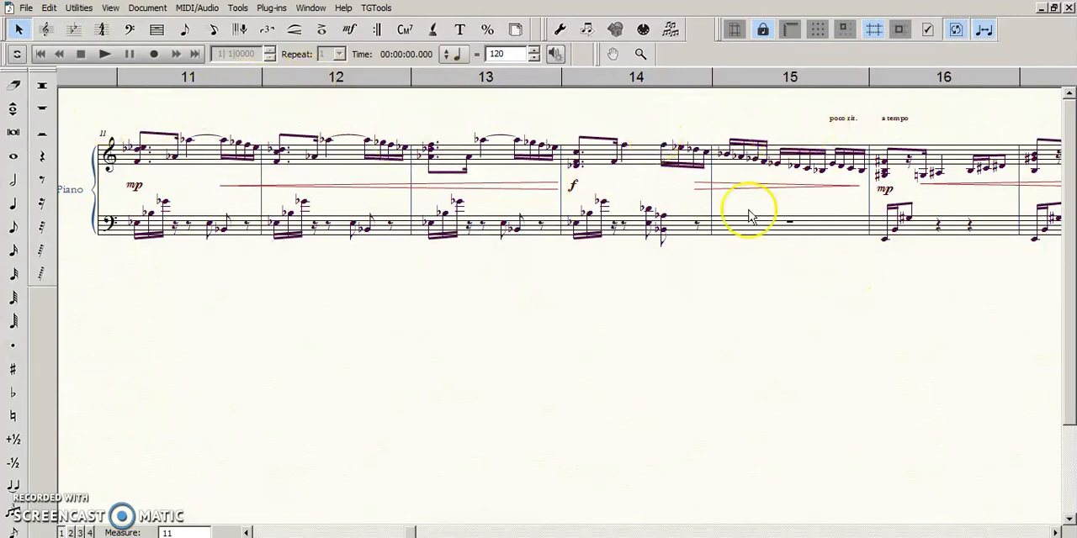
- Raise the mp at the start of measure 16 slightly, closer to the upper piano staff
{"action": "left_click", "coordinate": [1056, 533]}
{"action": "left_click_drag", "start_coordinate": [232, 128], "coordinate": [939, 167]}
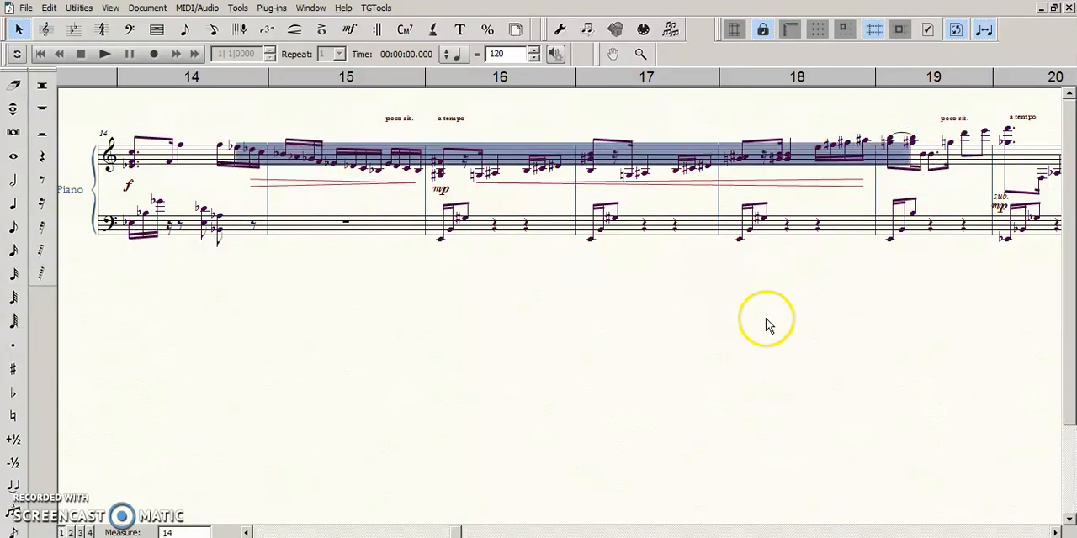
{"action": "left_click", "coordinate": [765, 325]}
{"action": "left_click", "coordinate": [439, 193]}
{"action": "left_click_drag", "start_coordinate": [440, 199], "coordinate": [438, 192]}
- Lower the diminuendo hairpin across measures 14 and 15 and the crescendo hairpin across measures 16 to 18 to line up with the mp
{"action": "left_click", "coordinate": [351, 182]}
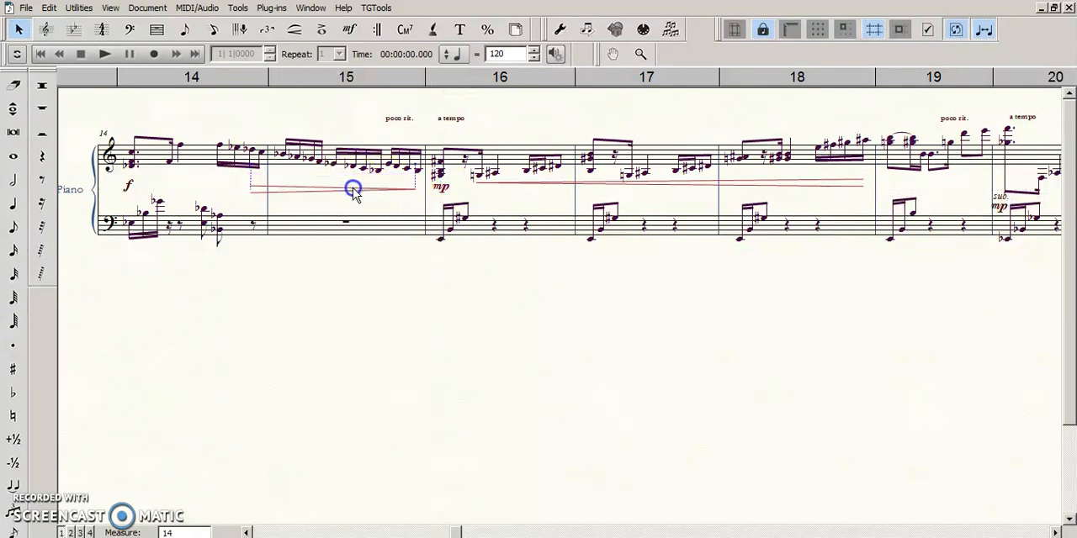
{"action": "left_click_drag", "start_coordinate": [674, 183], "coordinate": [674, 187]}
{"action": "left_click", "coordinate": [644, 309]}
- Move the mp expression used in measure 16 to the Dynamics category and assign it
{"action": "left_click", "coordinate": [442, 188]}
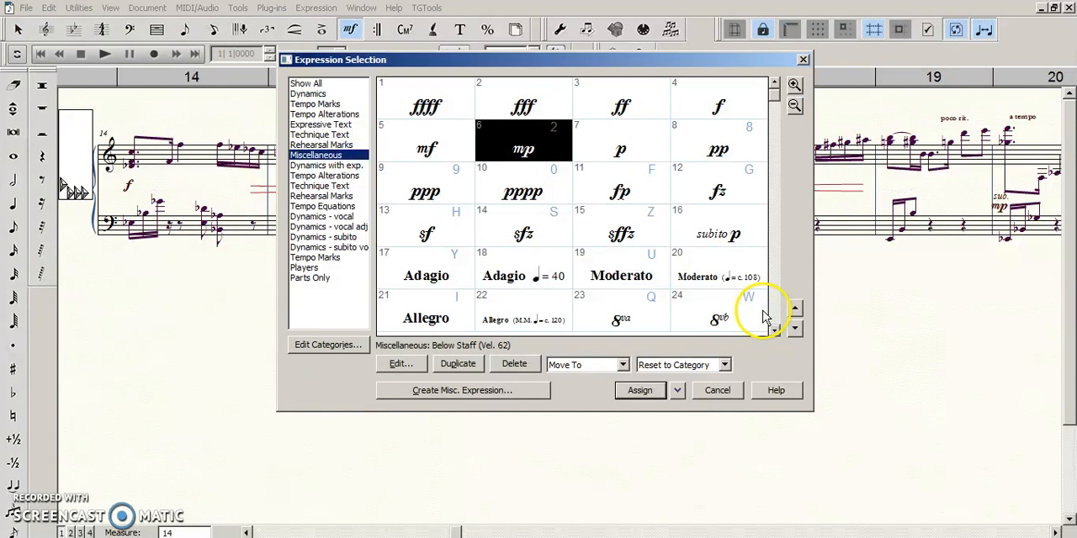
{"action": "key", "text": "Escape"}
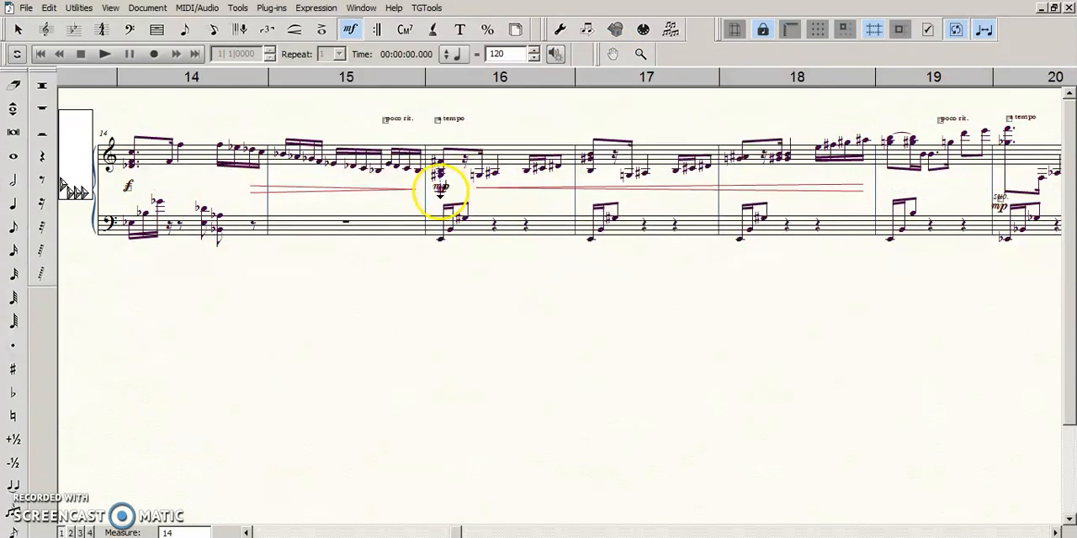
{"action": "double_click", "coordinate": [439, 187]}
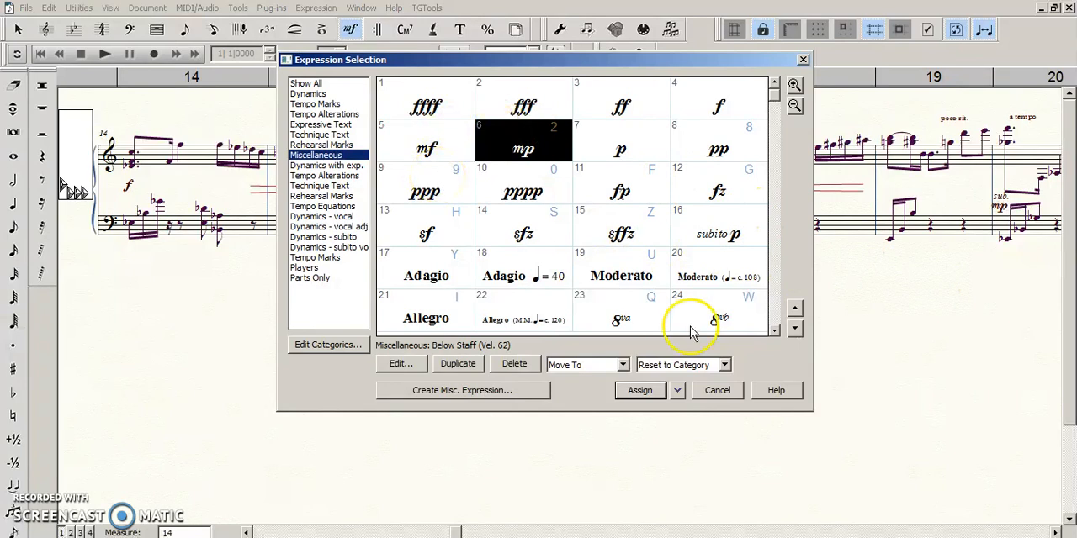
{"action": "left_click", "coordinate": [578, 367]}
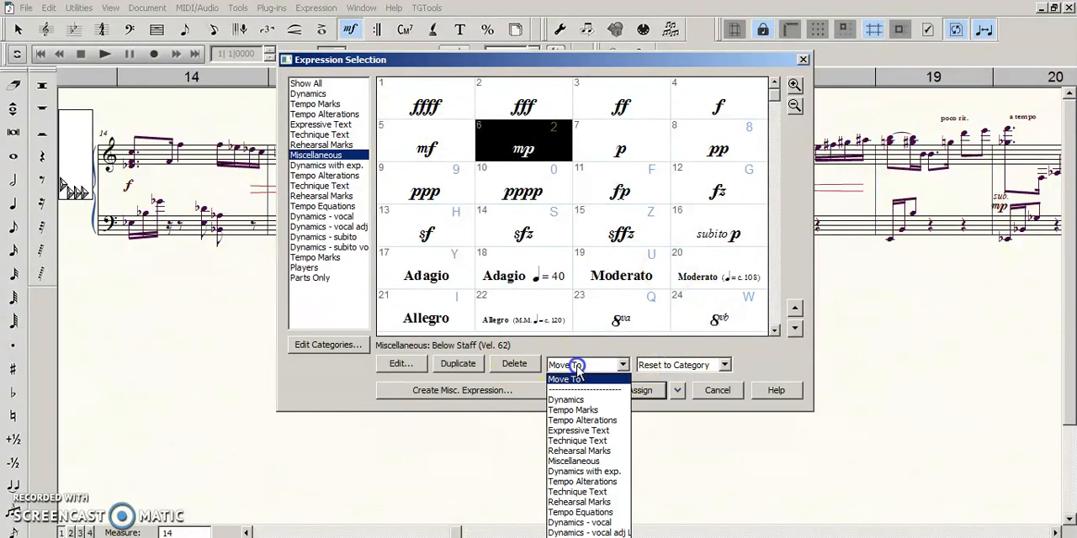
{"action": "left_click", "coordinate": [581, 393]}
{"action": "left_click", "coordinate": [606, 269]}
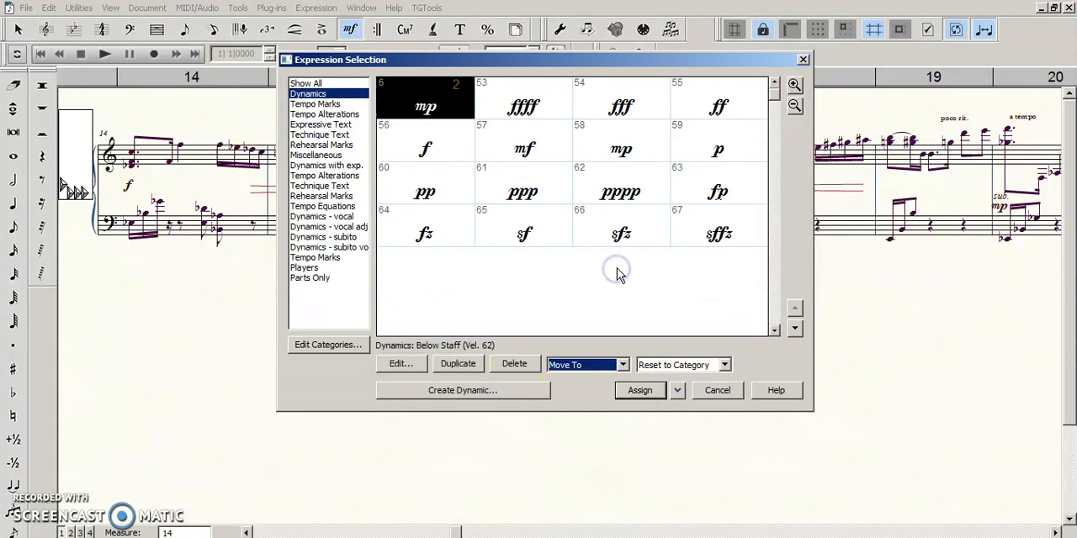
{"action": "left_click", "coordinate": [640, 391]}
{"action": "double_click", "coordinate": [488, 232]}
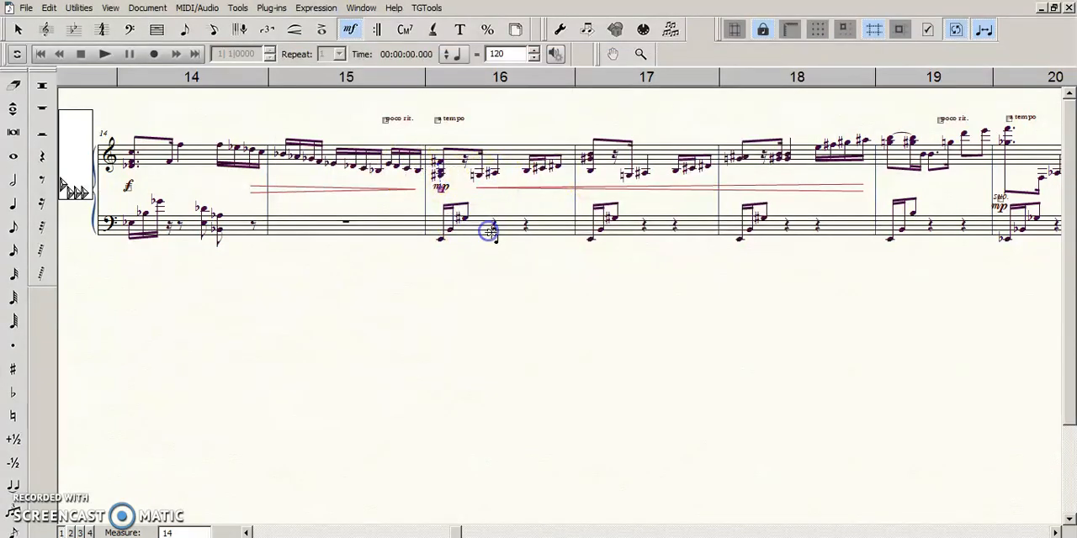
{"action": "key", "text": "Escape"}
- Examine the Dynamics category entries for the f in measure 14 and return to the Selection tool
{"action": "left_click", "coordinate": [111, 175]}
{"action": "left_click_drag", "start_coordinate": [212, 196], "coordinate": [242, 196]}
{"action": "double_click", "coordinate": [163, 188]}
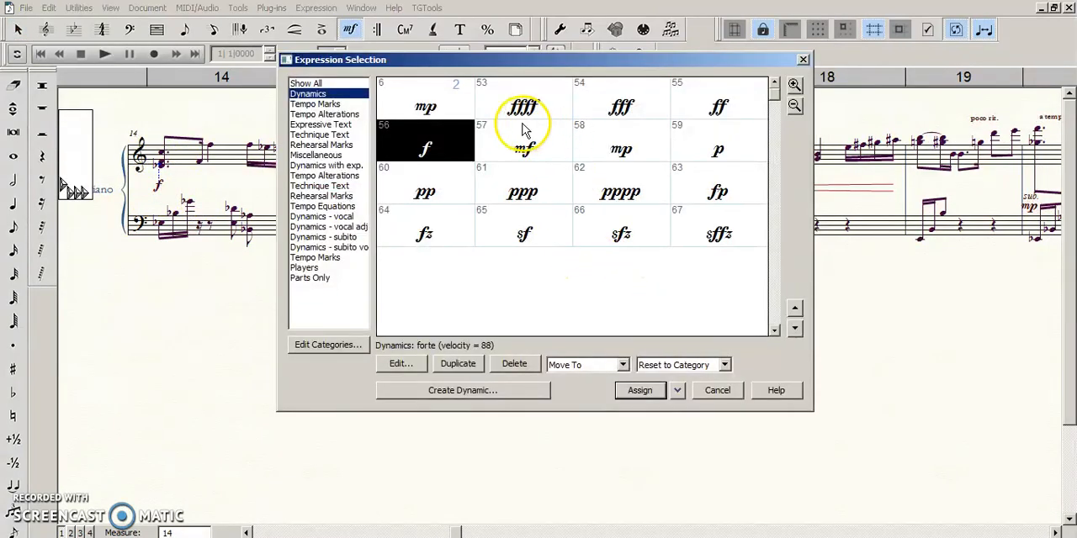
{"action": "left_click", "coordinate": [416, 101]}
{"action": "left_click", "coordinate": [626, 168]}
{"action": "left_click", "coordinate": [612, 268]}
{"action": "key", "text": "Return"}
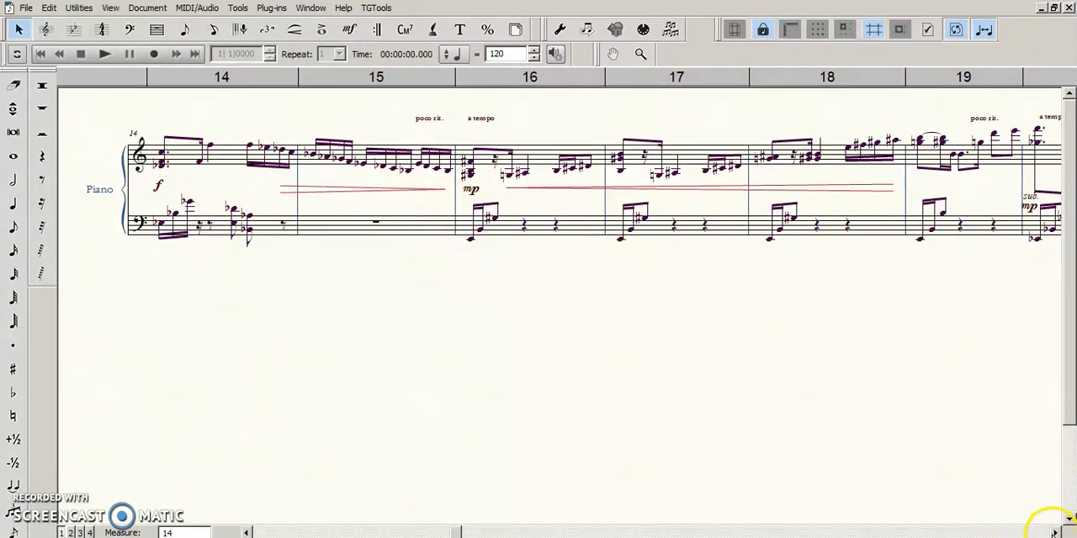
- Move the sub. mp at the start of measure 20 up, closer to the upper piano staff
{"action": "left_click_drag", "start_coordinate": [784, 389], "coordinate": [746, 390]}
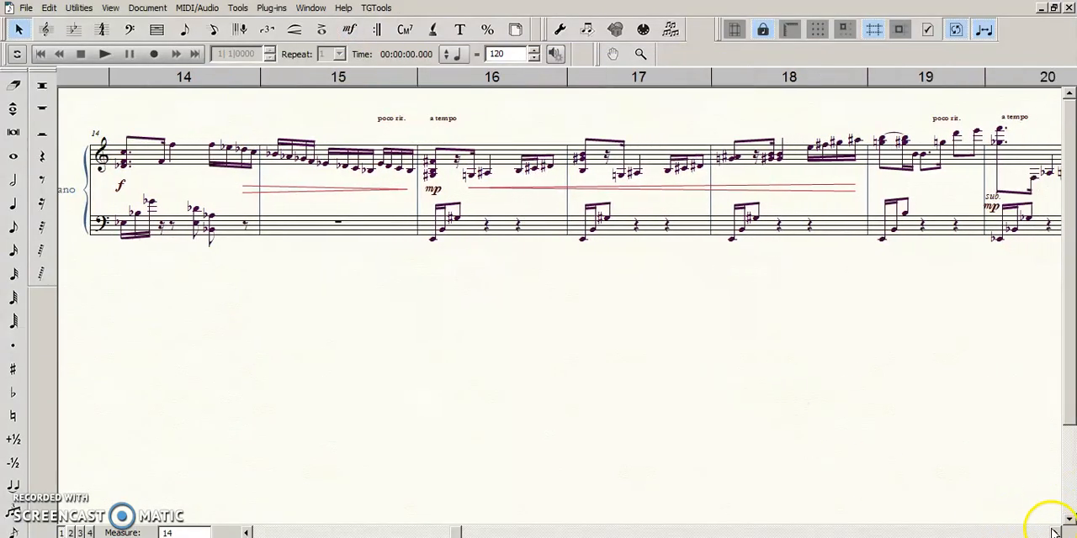
{"action": "left_click", "coordinate": [1057, 532]}
{"action": "left_click", "coordinate": [1057, 532]}
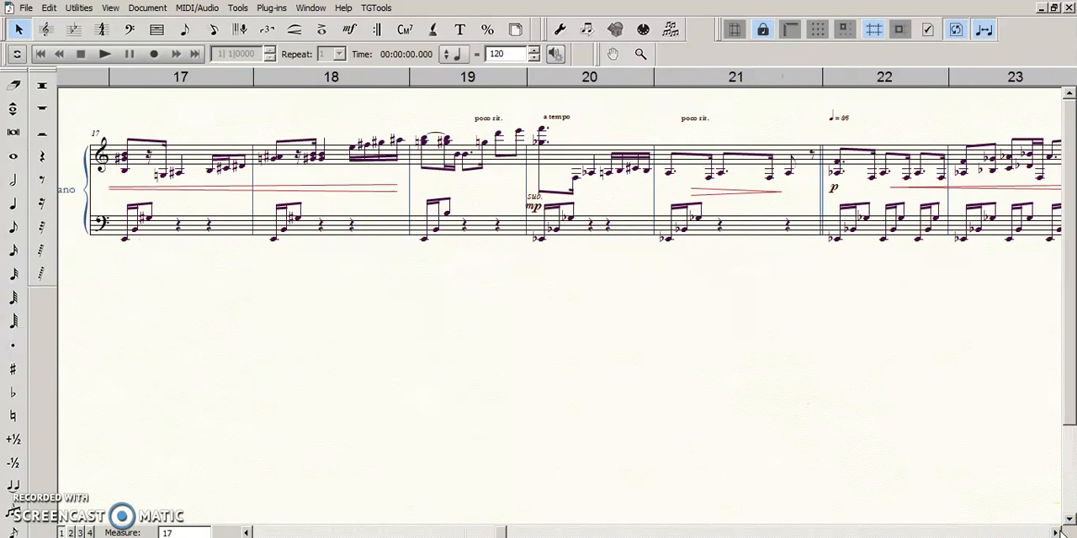
{"action": "left_click", "coordinate": [1058, 533]}
{"action": "left_click", "coordinate": [392, 199]}
{"action": "left_click_drag", "start_coordinate": [387, 197], "coordinate": [397, 193]}
{"action": "left_click", "coordinate": [654, 319]}
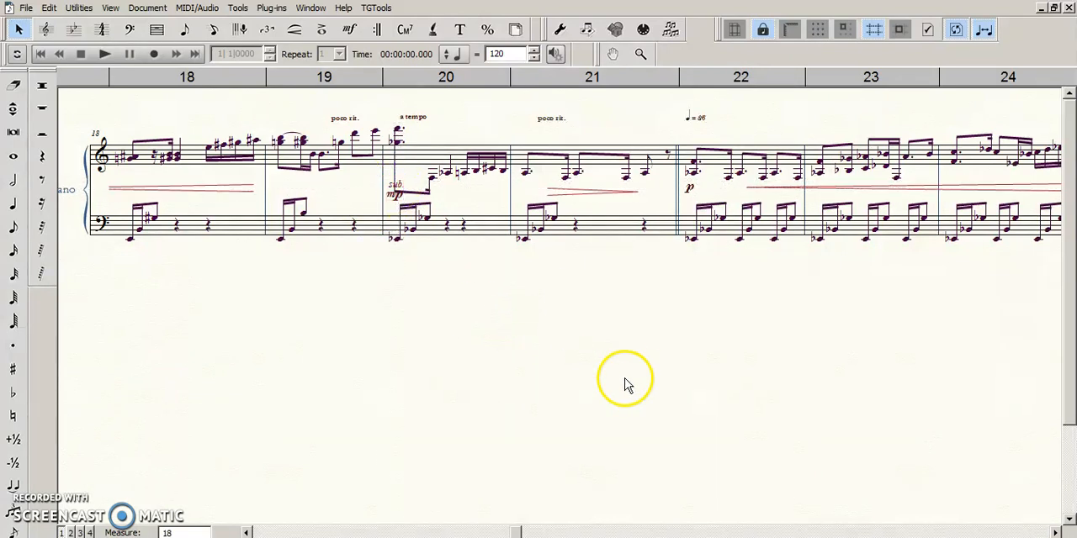
- Break the beam between the first two notes of measure 20 in the upper staff with Speedy Entry and return to the Selection tool
{"action": "left_click", "coordinate": [213, 29]}
{"action": "left_click", "coordinate": [432, 150]}
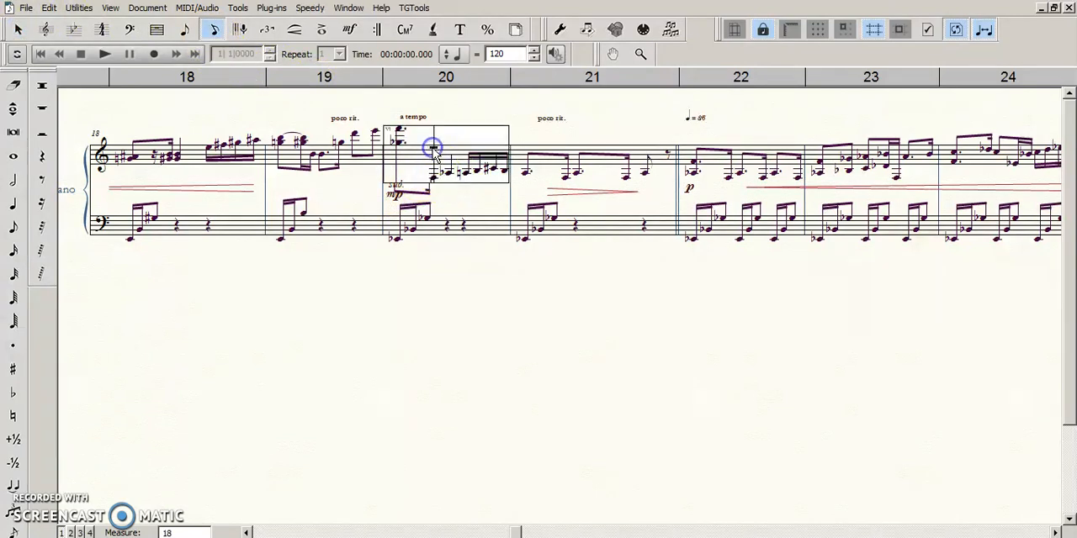
{"action": "left_click", "coordinate": [471, 308]}
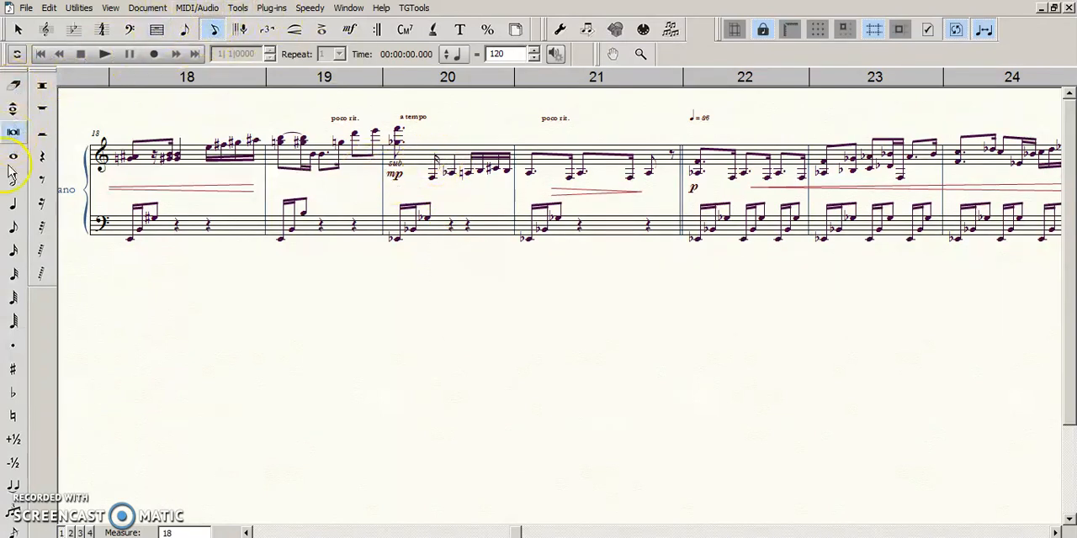
{"action": "left_click", "coordinate": [14, 273]}
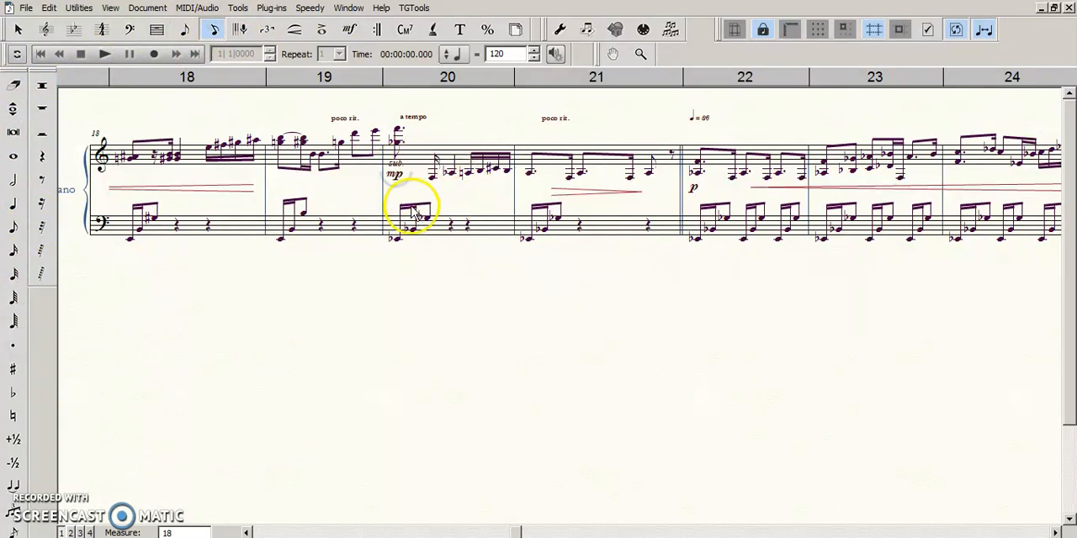
{"action": "key", "text": "Escape"}
- Lower the sub. mp in measure 20 so the mp sits midway between the two piano staves
{"action": "left_click", "coordinate": [392, 169]}
{"action": "key", "text": "Down"}
{"action": "key", "text": "Down"}
{"action": "key", "text": "Down"}
{"action": "key", "text": "Down"}
{"action": "key", "text": "Down"}
{"action": "key", "text": "Down"}
{"action": "key", "text": "Down"}
{"action": "key", "text": "Down"}
{"action": "key", "text": "Down"}
{"action": "key", "text": "Down"}
{"action": "left_click", "coordinate": [399, 187]}
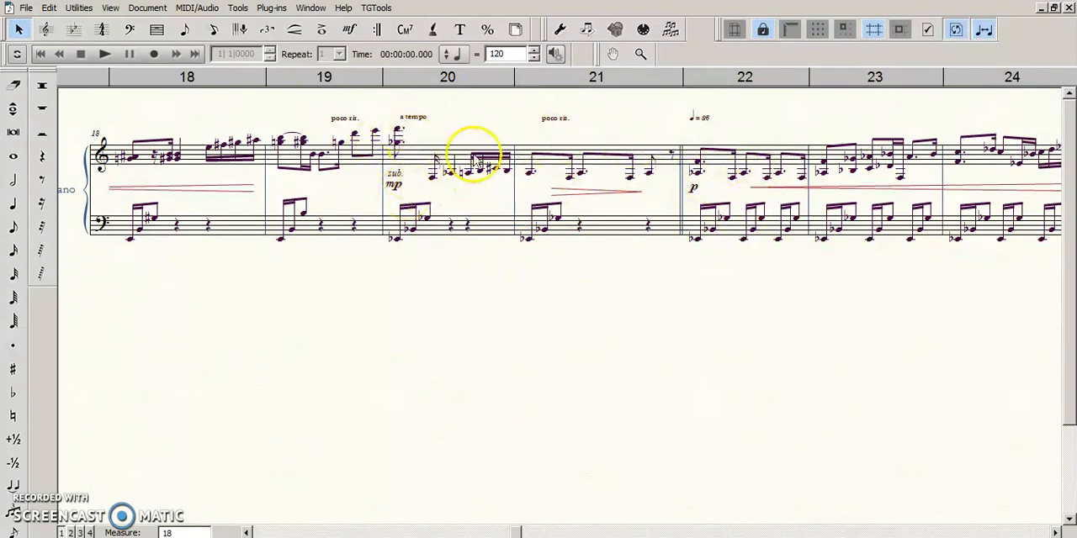
{"action": "right_click", "coordinate": [479, 336]}
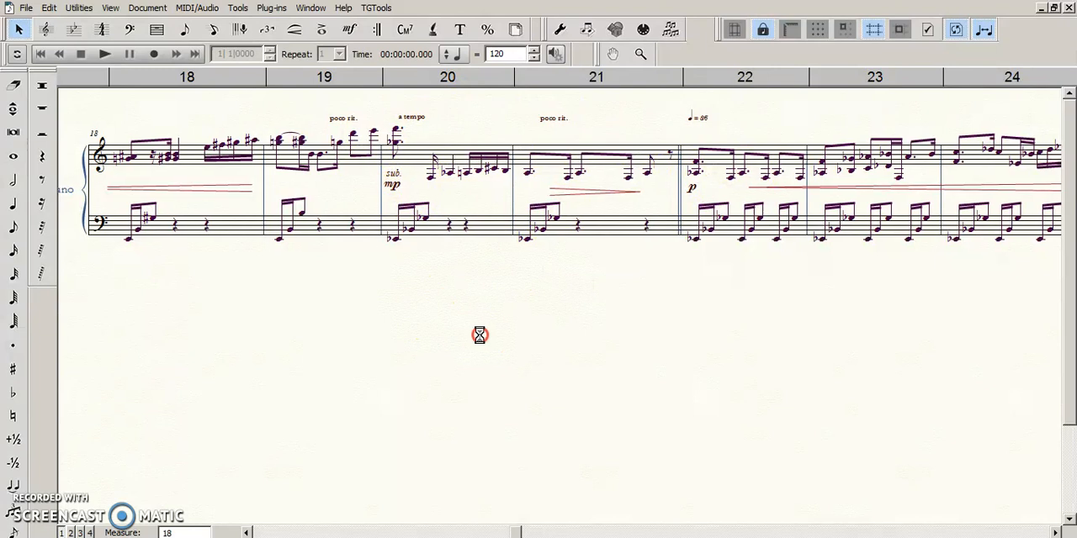
{"action": "left_click", "coordinate": [392, 182]}
{"action": "left_click", "coordinate": [576, 293]}
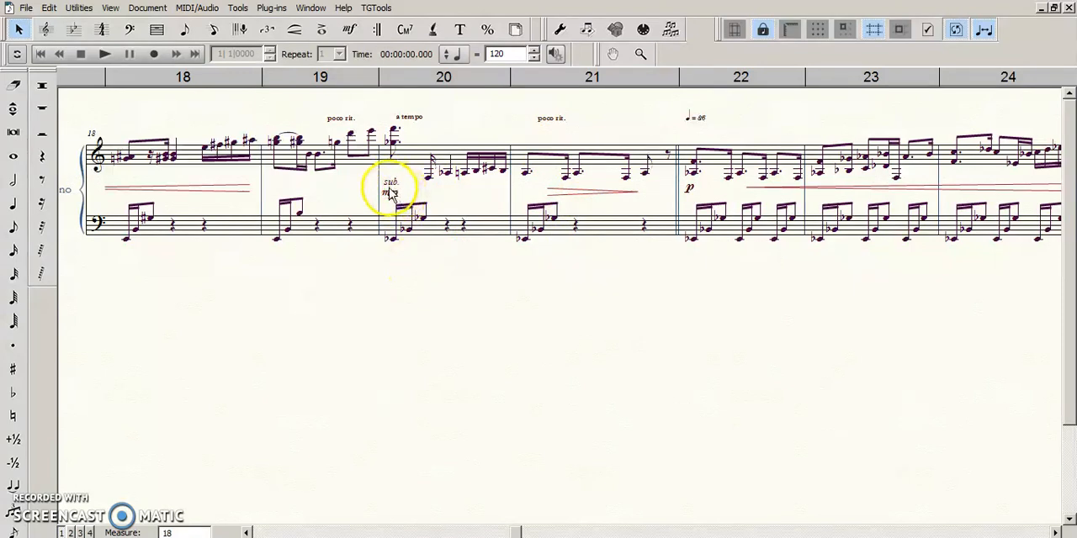
{"action": "left_click", "coordinate": [389, 185]}
{"action": "right_click", "coordinate": [388, 189]}
{"action": "left_click", "coordinate": [883, 515]}
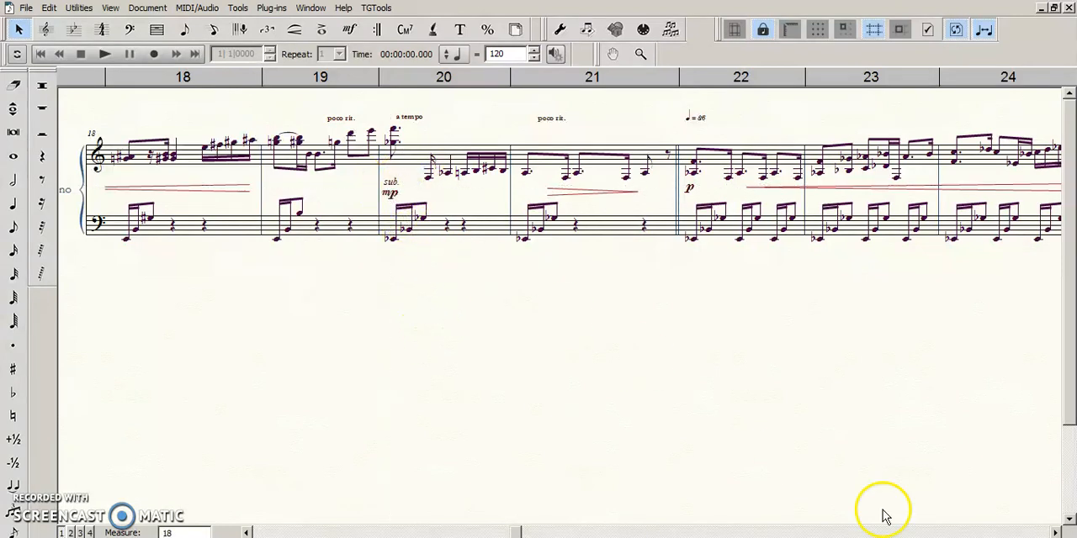
- Fine-tune the height of the sub. mp in measure 20 so the mp lines up with the diminuendo hairpin in measure 21
{"action": "left_click", "coordinate": [1056, 534]}
{"action": "left_click", "coordinate": [1055, 533]}
{"action": "left_click_drag", "start_coordinate": [404, 390], "coordinate": [409, 395]}
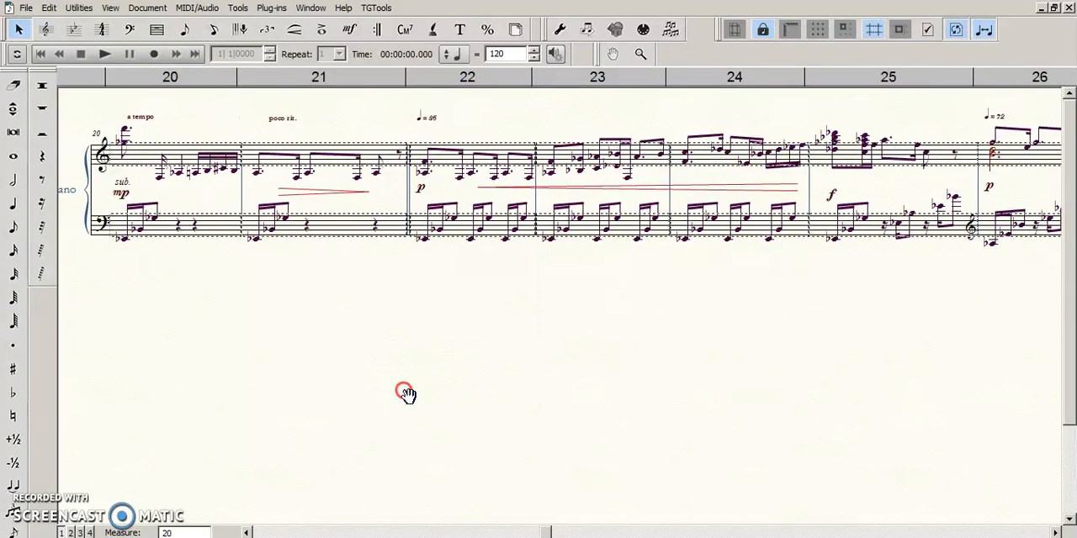
{"action": "left_click", "coordinate": [170, 211]}
{"action": "left_click", "coordinate": [137, 233]}
{"action": "left_click", "coordinate": [122, 193]}
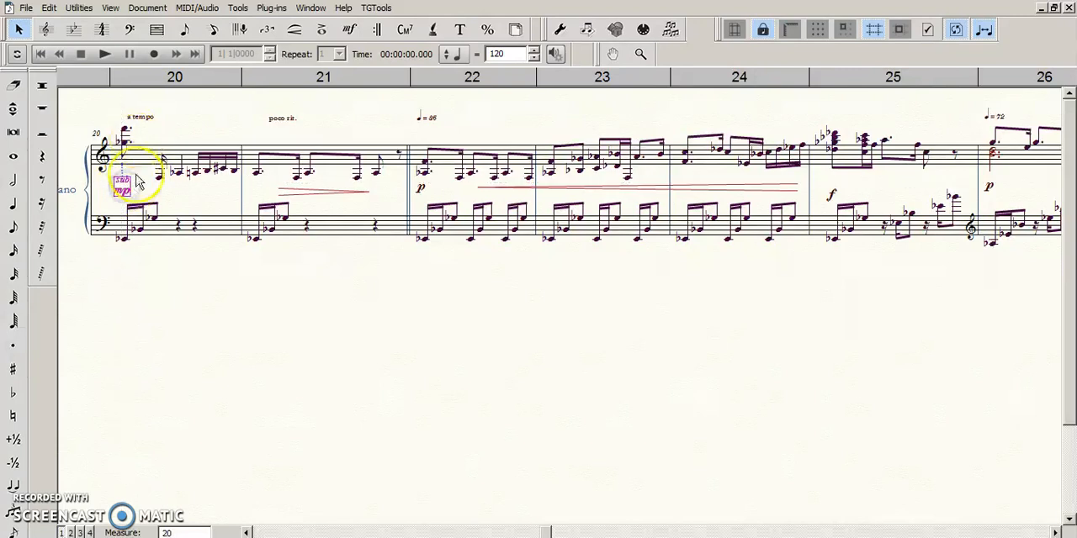
{"action": "left_click_drag", "start_coordinate": [134, 193], "coordinate": [122, 196]}
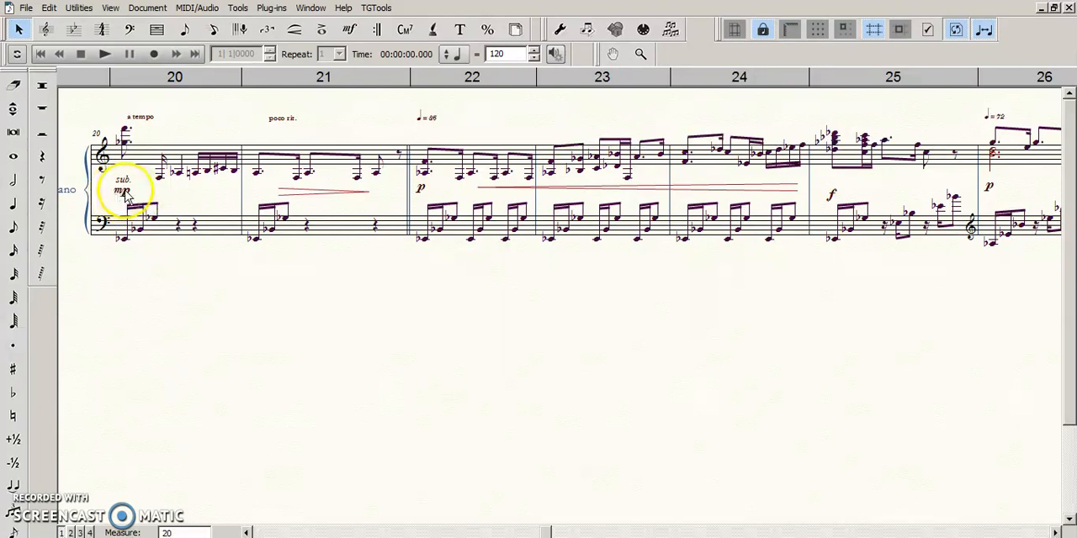
{"action": "left_click_drag", "start_coordinate": [125, 193], "coordinate": [124, 188]}
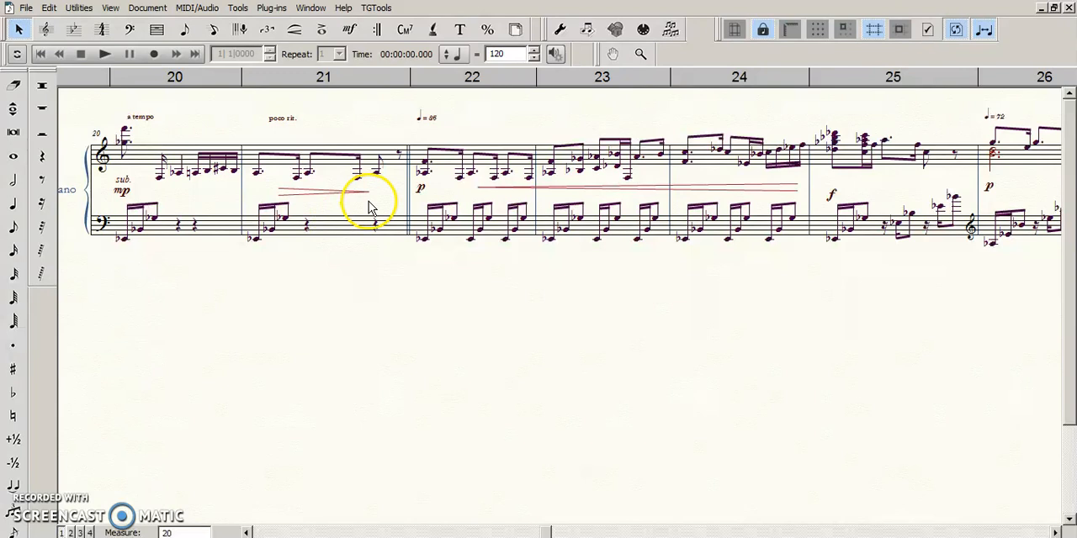
- Check the p in measure 22 and raise the f in measure 25 to the level of the preceding crescendo hairpin
{"action": "left_click", "coordinate": [421, 188]}
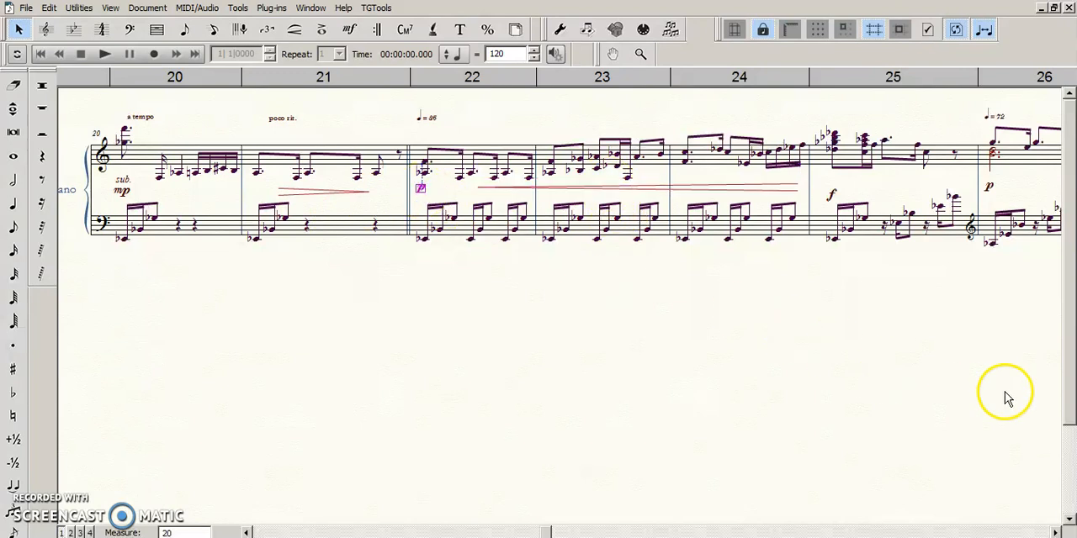
{"action": "left_click", "coordinate": [1056, 533]}
{"action": "left_click", "coordinate": [1057, 532]}
{"action": "left_click", "coordinate": [405, 195]}
{"action": "left_click_drag", "start_coordinate": [405, 195], "coordinate": [409, 188]}
- Check the p in measure 26 and lower the crescendo hairpin across measures 27 and 28 to match it
{"action": "left_click", "coordinate": [562, 186]}
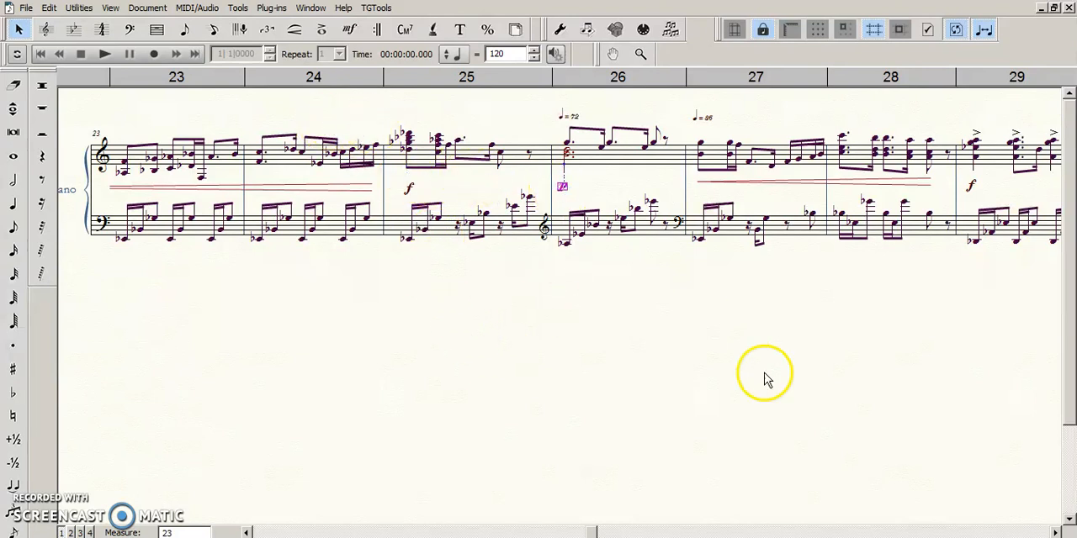
{"action": "left_click_drag", "start_coordinate": [813, 180], "coordinate": [814, 187]}
{"action": "left_click", "coordinate": [775, 332]}
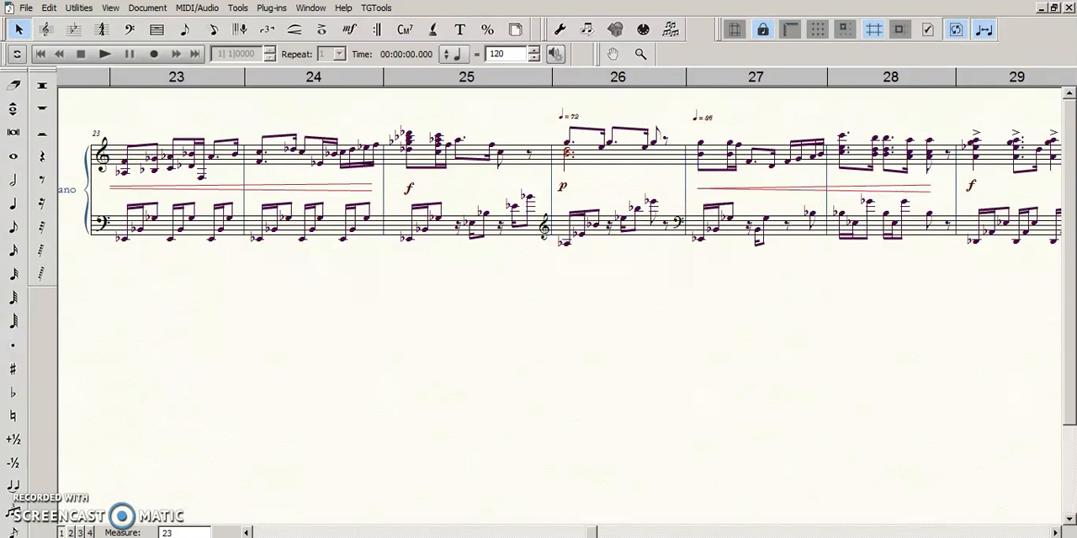
- Examine the dynamics in the measures beyond measure 28 and return to the passage beginning at measure 25
{"action": "left_click", "coordinate": [1057, 533]}
{"action": "left_click", "coordinate": [1057, 532]}
{"action": "left_click", "coordinate": [1057, 532]}
{"action": "left_click", "coordinate": [1057, 533]}
{"action": "left_click", "coordinate": [403, 194]}
{"action": "left_click", "coordinate": [243, 533]}
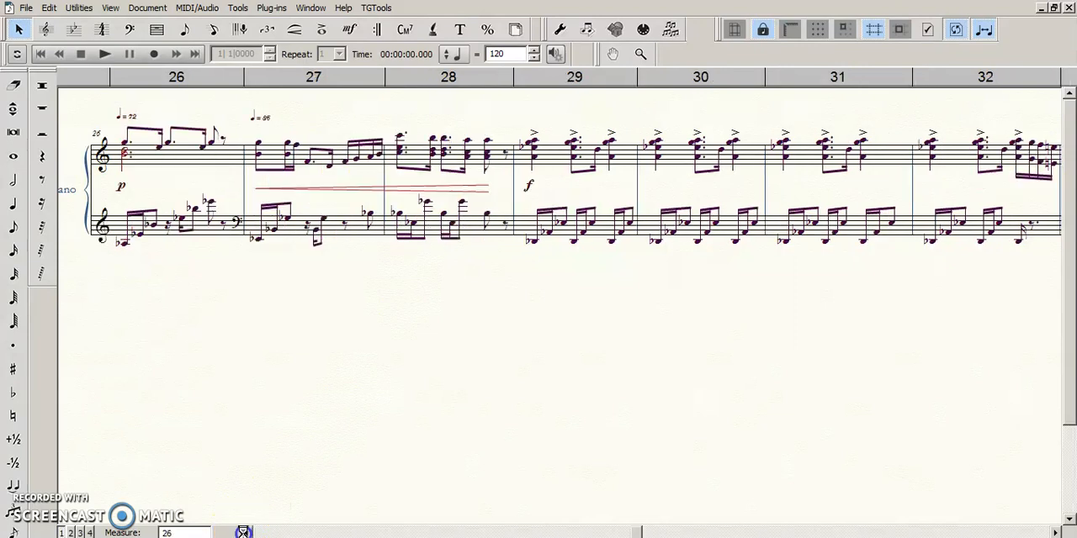
{"action": "left_click", "coordinate": [243, 533]}
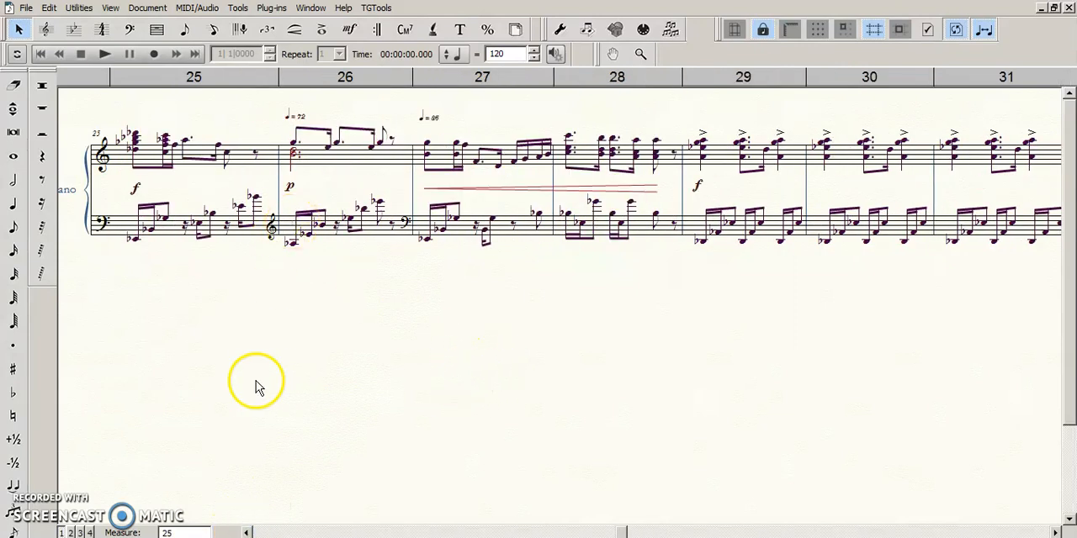
- Change the bass staff's clef at the end of measure 25 to treble for the last notes with the Clef tool
{"action": "left_click", "coordinate": [297, 320]}
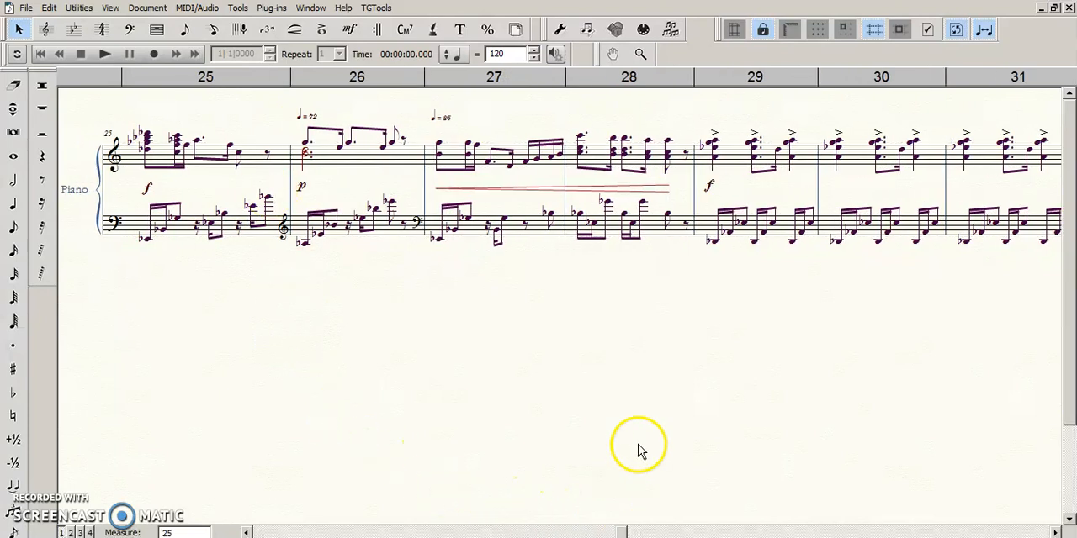
{"action": "left_click", "coordinate": [129, 28]}
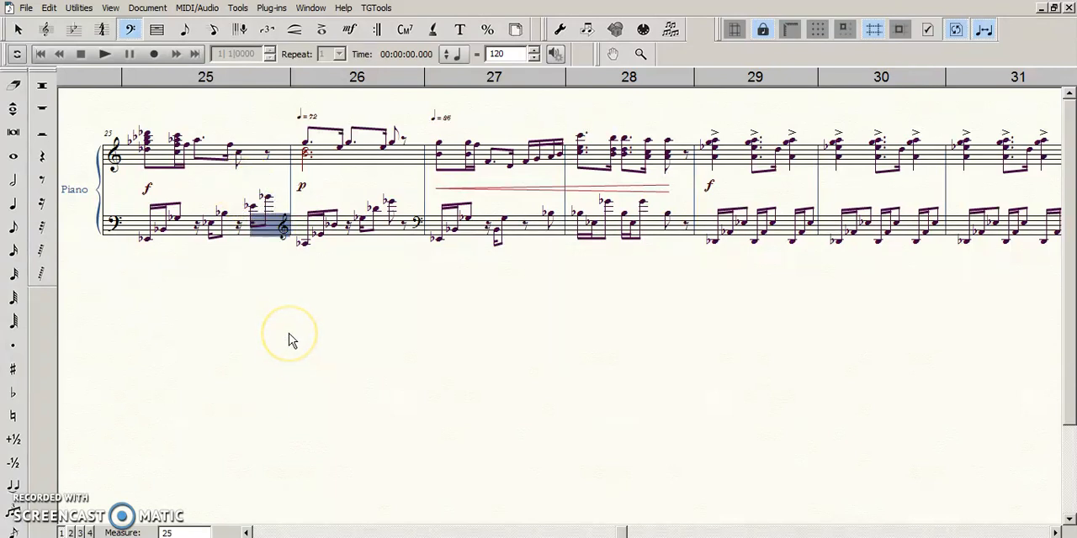
{"action": "key", "text": "4"}
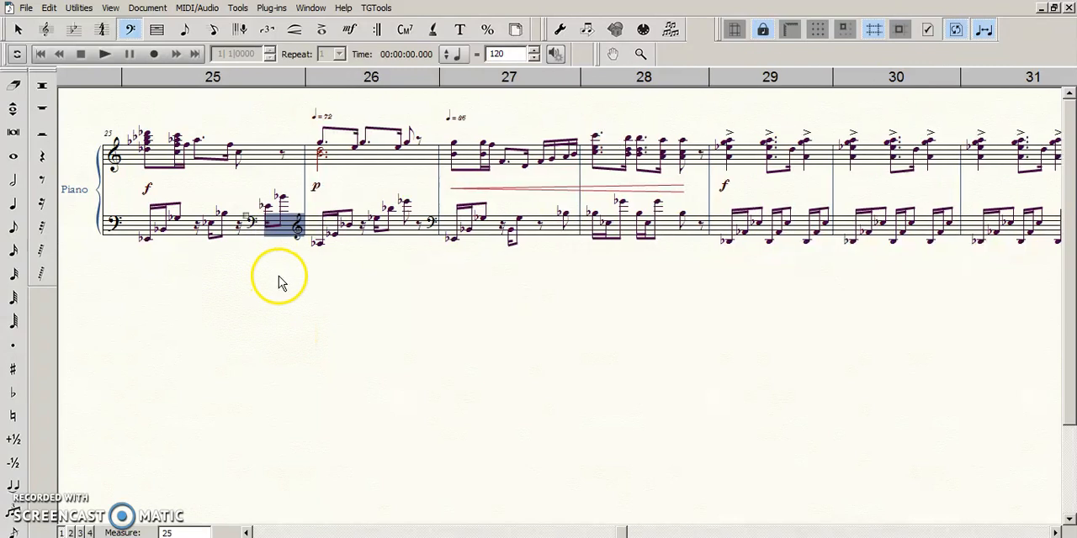
{"action": "key", "text": "1"}
{"action": "left_click", "coordinate": [349, 308]}
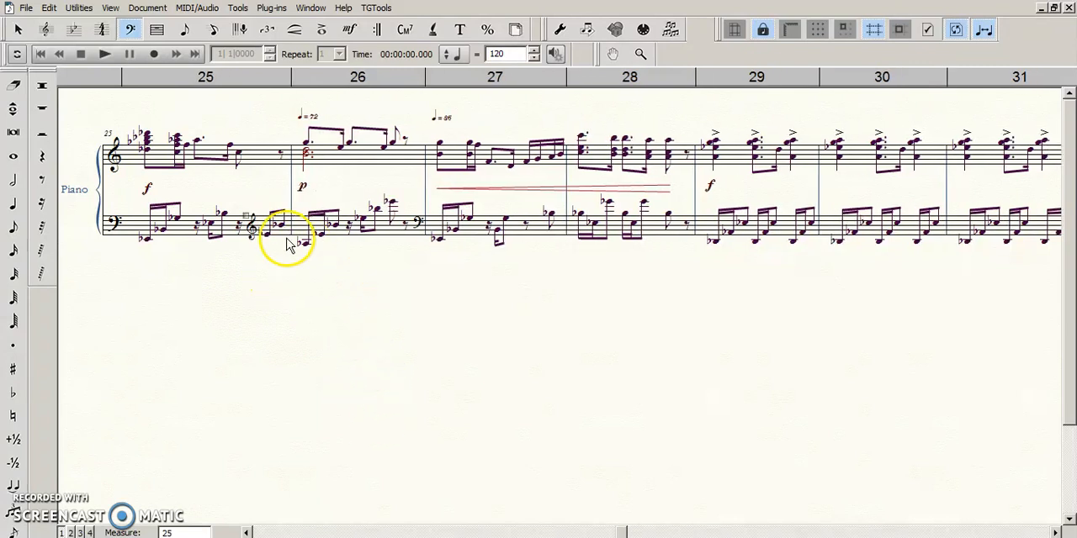
{"action": "key", "text": "Escape"}
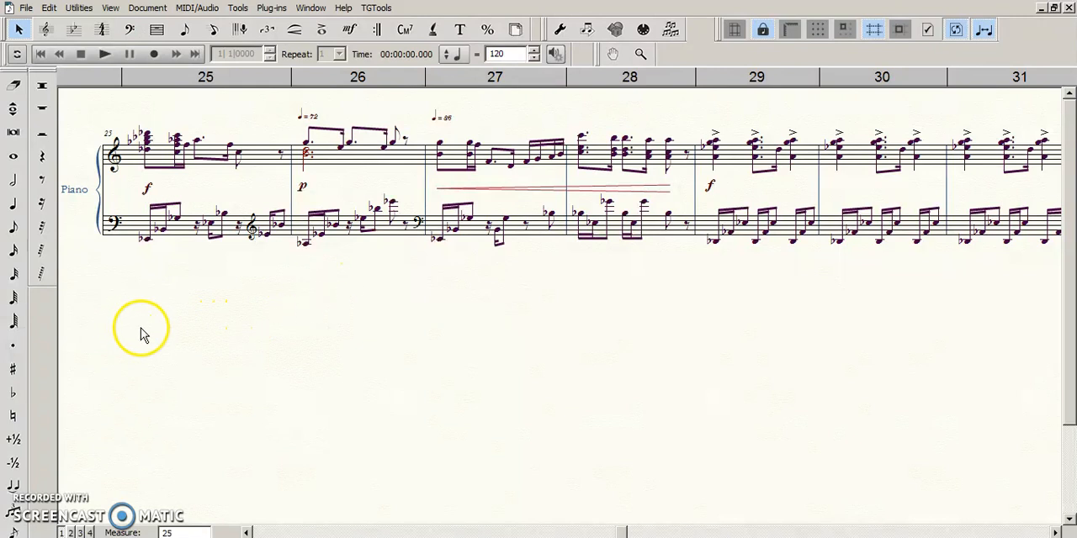
{"action": "left_click", "coordinate": [286, 308]}
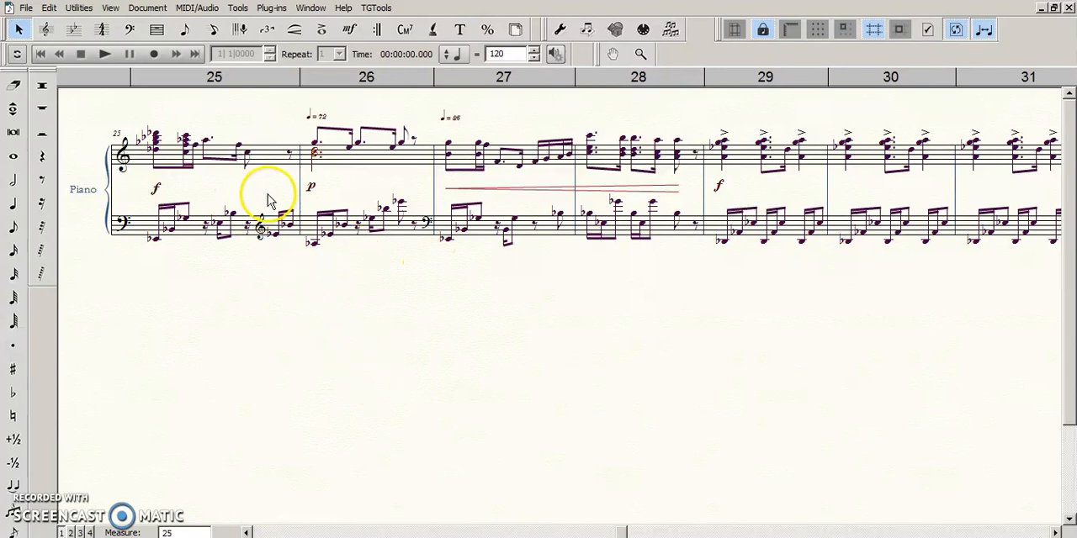
{"action": "left_click", "coordinate": [361, 332]}
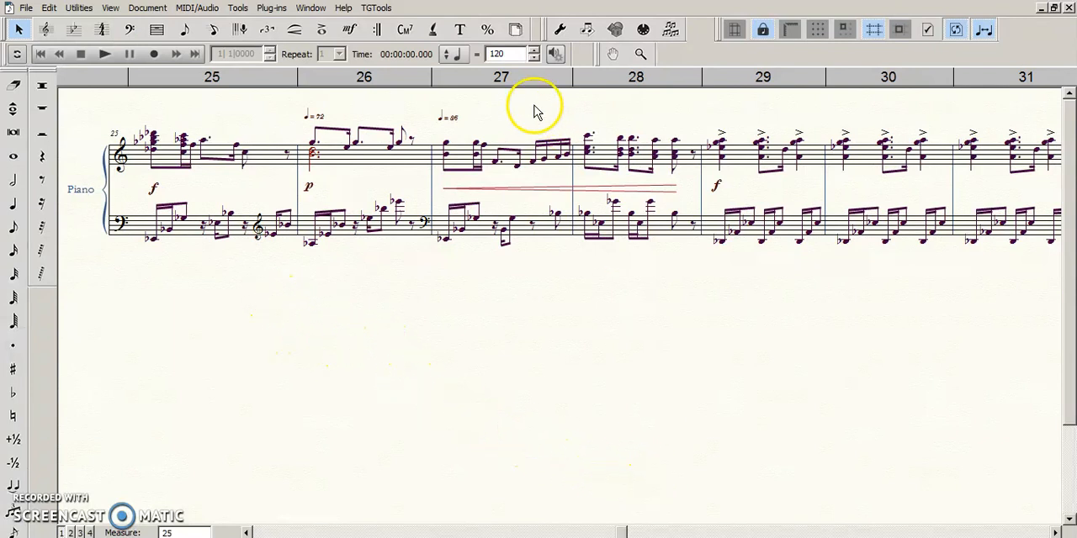
{"action": "left_click", "coordinate": [373, 9]}
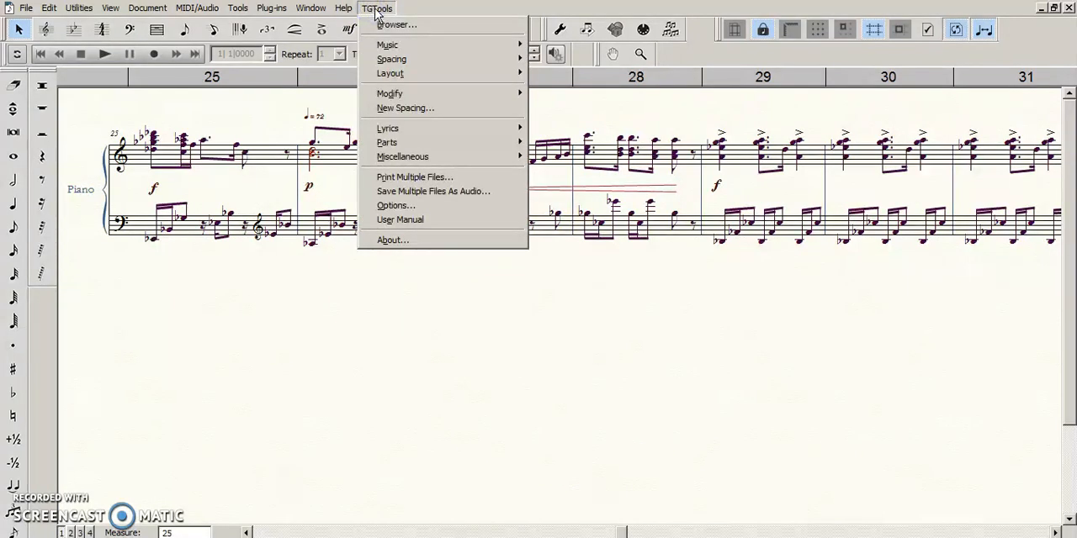
{"action": "left_click", "coordinate": [376, 8]}
{"action": "left_click", "coordinate": [128, 31]}
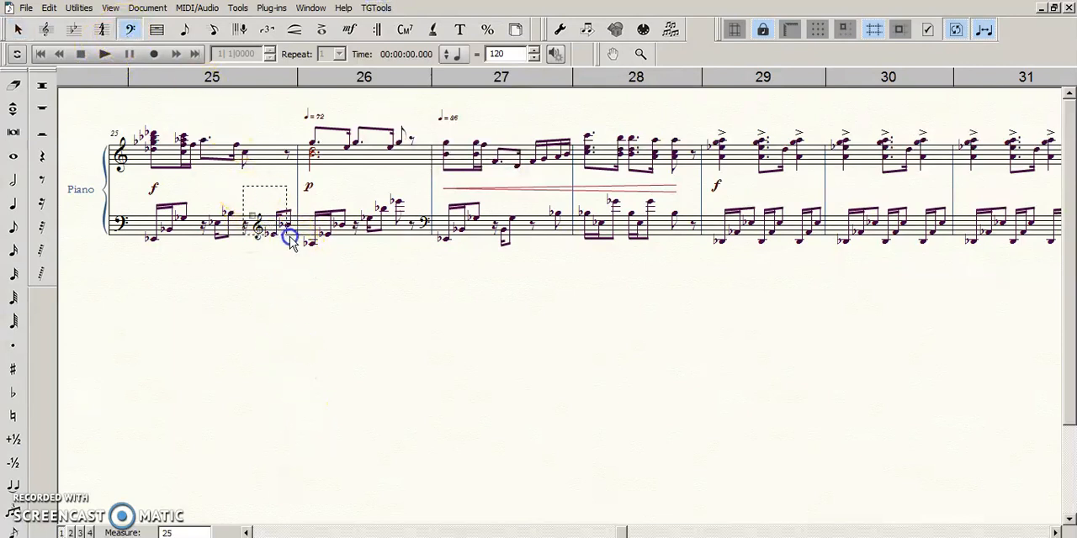
{"action": "left_click_drag", "start_coordinate": [290, 238], "coordinate": [301, 241]}
{"action": "left_click", "coordinate": [287, 307]}
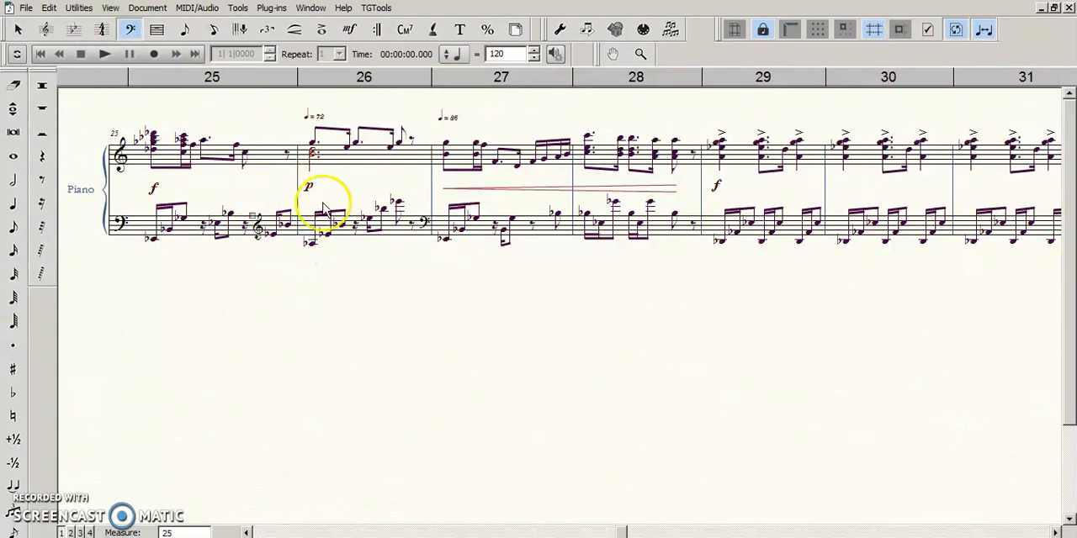
- Check the bass staff's clefs in measures 26 and 27, including the Change Clef settings of measure 26
{"action": "left_click", "coordinate": [323, 207]}
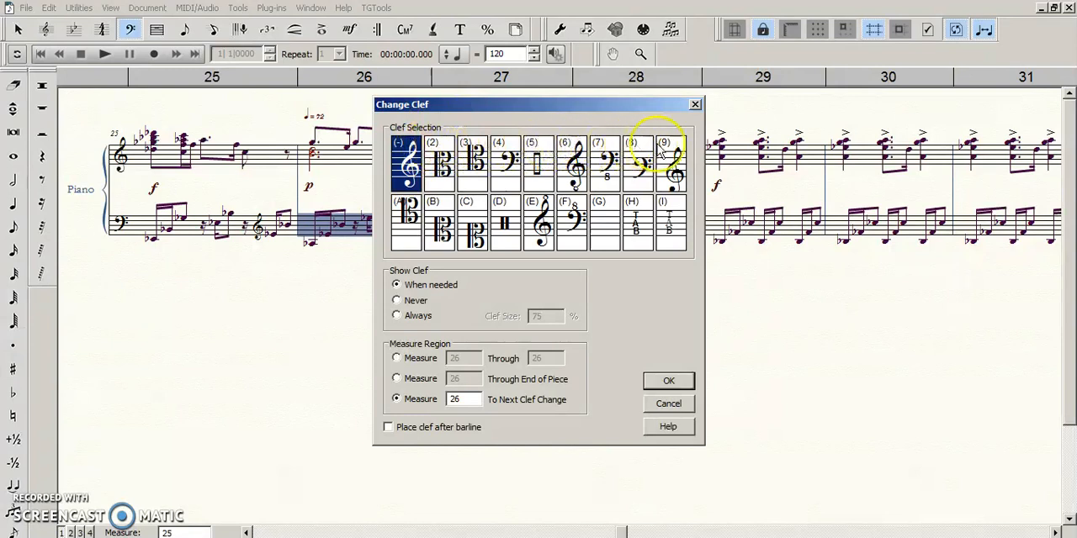
{"action": "left_click", "coordinate": [694, 104]}
{"action": "left_click", "coordinate": [509, 235]}
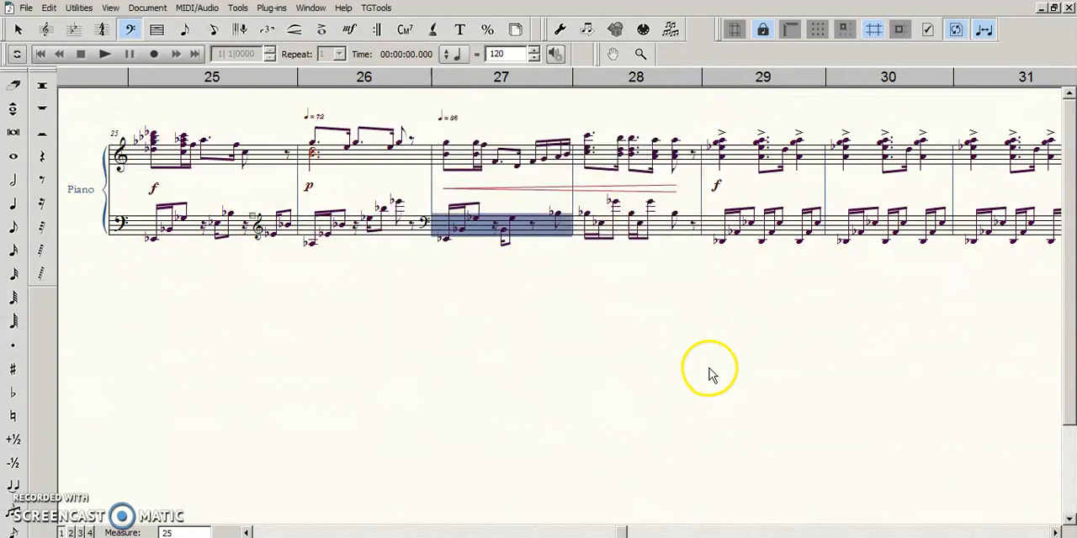
{"action": "key", "text": "1"}
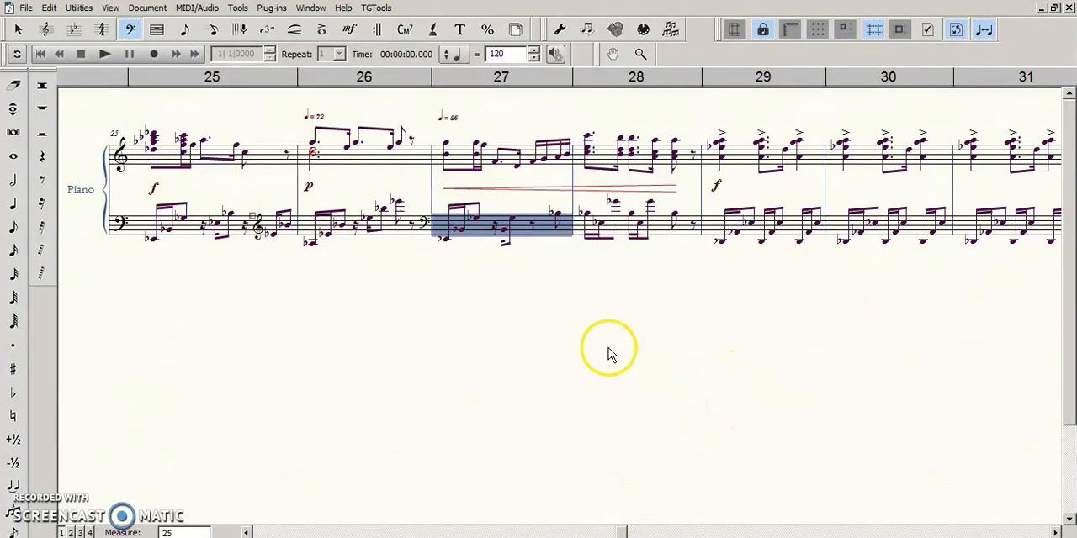
{"action": "left_click", "coordinate": [407, 297]}
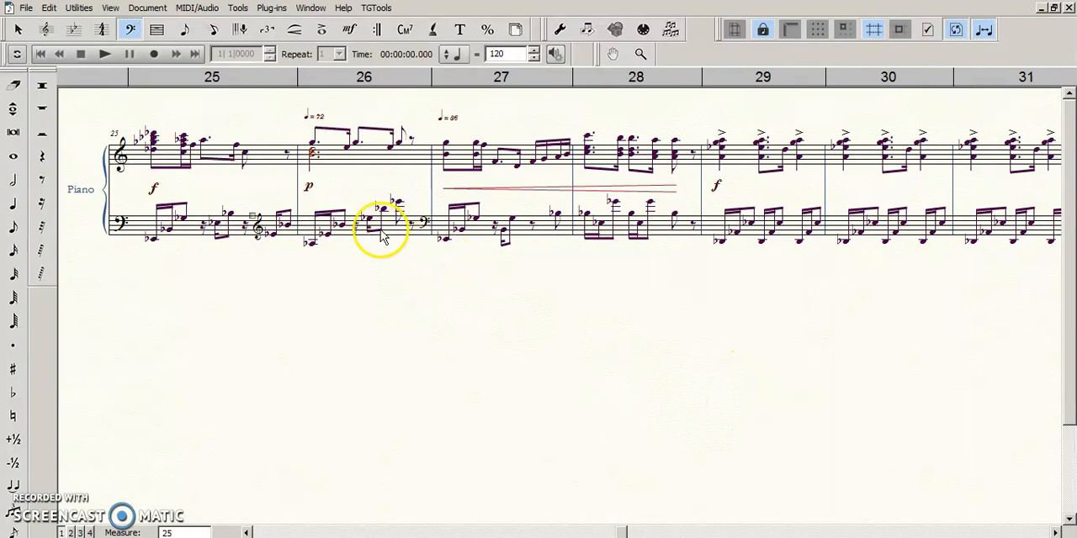
{"action": "left_click", "coordinate": [363, 336]}
{"action": "key", "text": "Escape"}
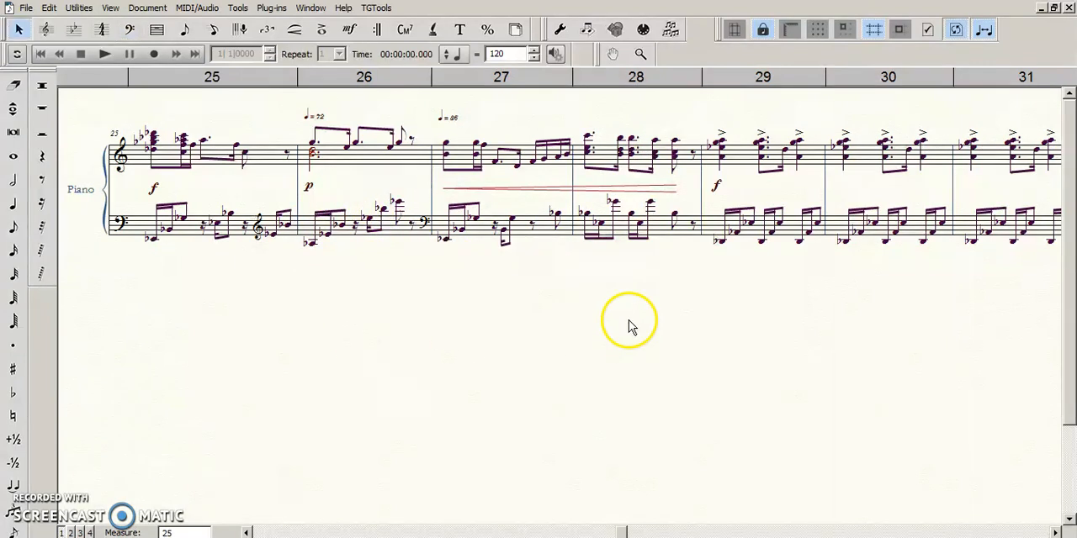
- Fine-tune the height of the crescendo hairpin across measures 27 and 28 to line up with the p in measure 26
{"action": "left_click", "coordinate": [534, 186]}
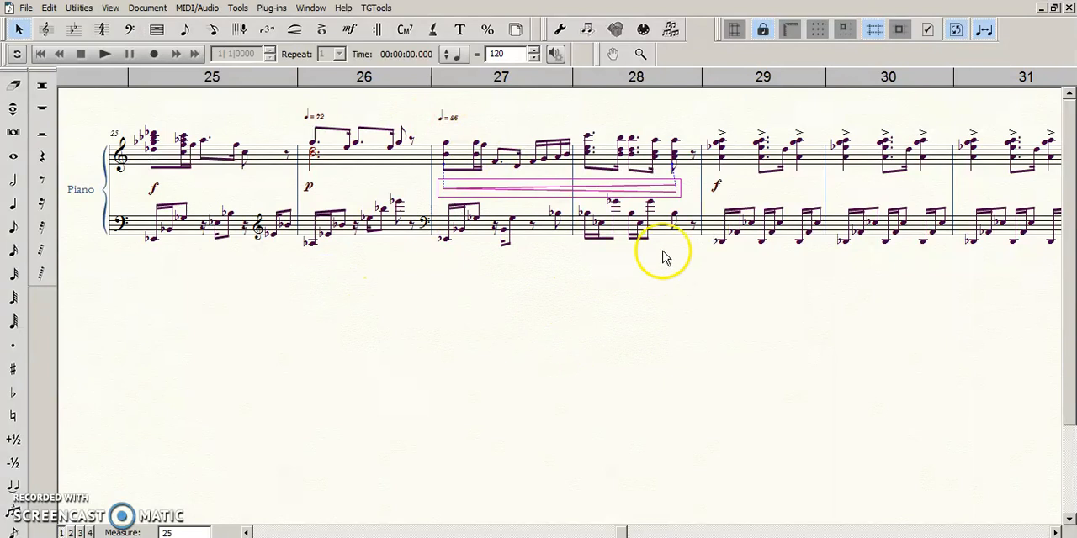
{"action": "left_click", "coordinate": [620, 189]}
{"action": "left_click", "coordinate": [546, 314]}
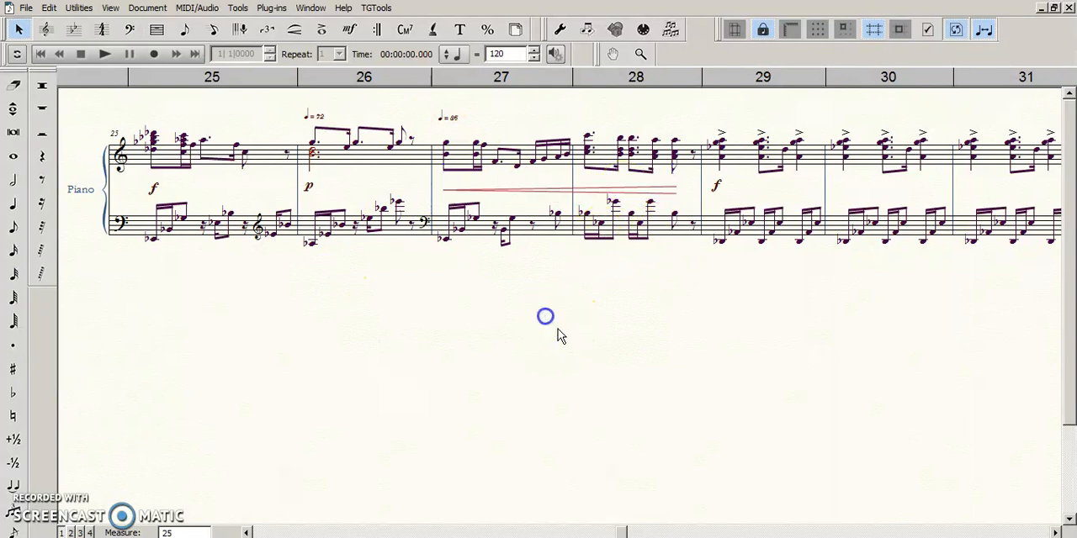
{"action": "left_click", "coordinate": [539, 318]}
{"action": "left_click", "coordinate": [547, 193]}
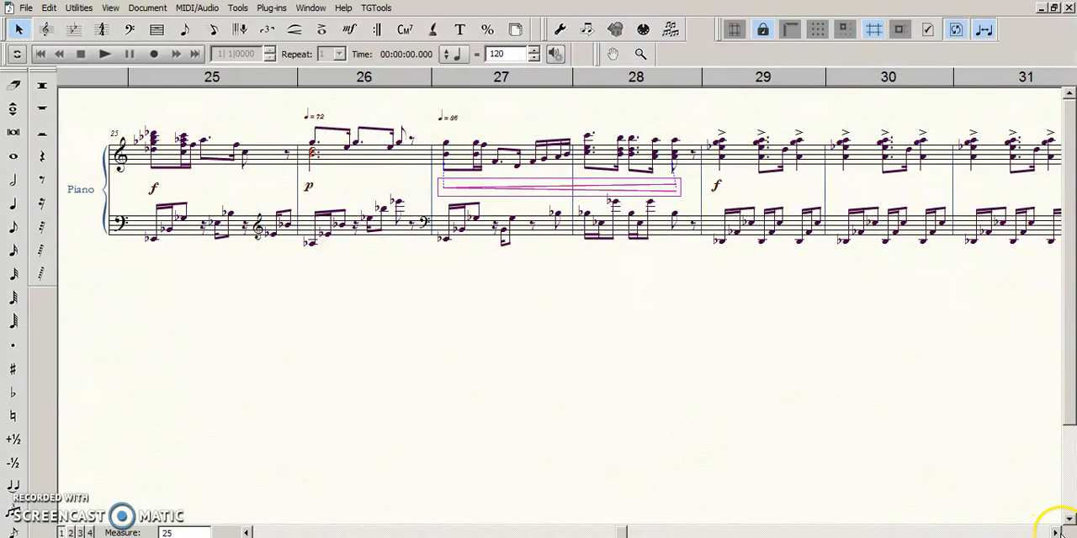
{"action": "left_click", "coordinate": [309, 186]}
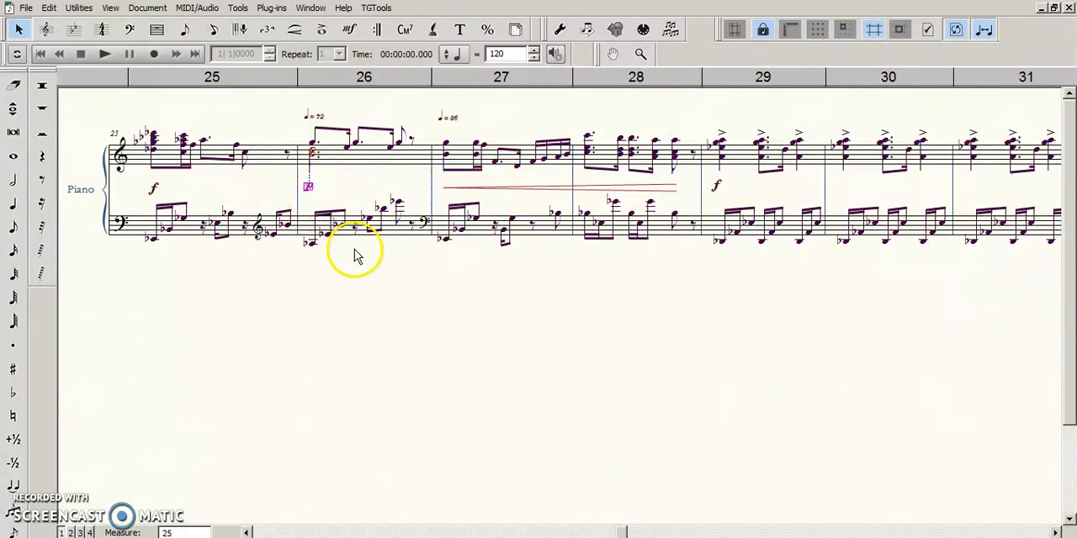
- Try a slightly lower position for the piano's bass staff with the Staff tool and undo the move
{"action": "left_click_drag", "start_coordinate": [93, 108], "coordinate": [656, 170]}
{"action": "left_click", "coordinate": [46, 30]}
{"action": "left_click", "coordinate": [118, 223]}
{"action": "mouse_move", "coordinate": [118, 223]}
{"action": "left_mouse_down"}
{"action": "mouse_move", "coordinate": [117, 272]}
{"action": "mouse_move", "coordinate": [118, 227]}
{"action": "left_mouse_up"}
{"action": "left_click", "coordinate": [532, 249]}
{"action": "key", "text": "Escape"}
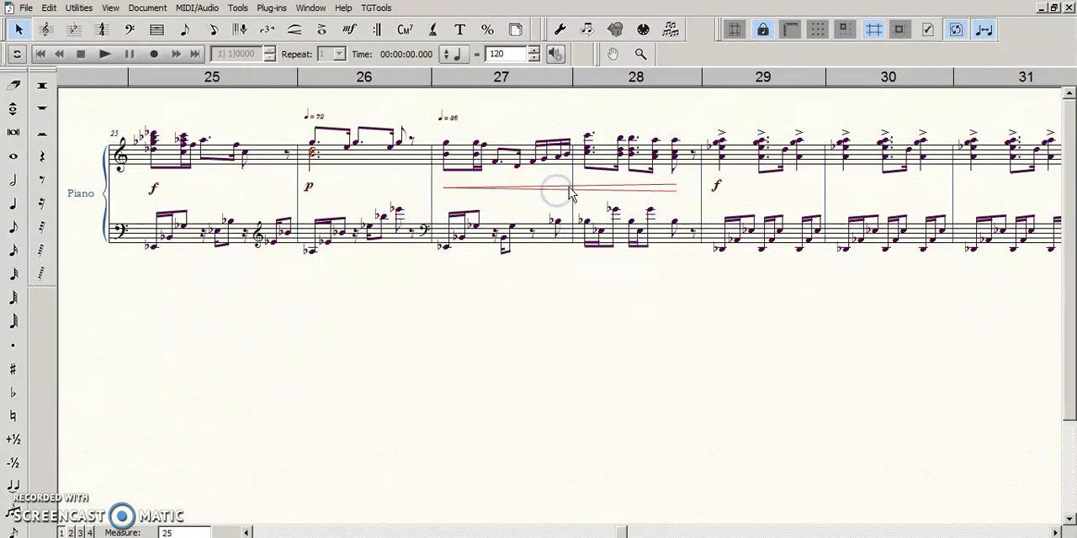
{"action": "mouse_move", "coordinate": [569, 199]}
{"action": "left_mouse_down"}
{"action": "mouse_move", "coordinate": [572, 208]}
{"action": "mouse_move", "coordinate": [571, 199]}
{"action": "left_mouse_up"}
{"action": "key", "text": "ctrl+z"}
{"action": "key", "text": "ctrl+z"}
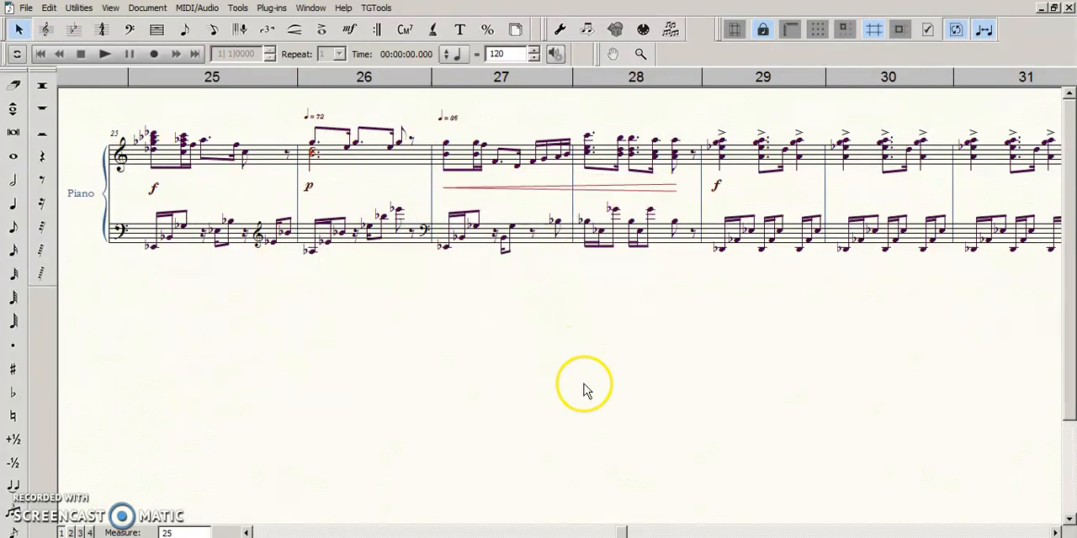
- Check the f in measure 29 against the crescendo hairpin across measures 27 and 28
{"action": "left_click", "coordinate": [717, 184]}
{"action": "left_click", "coordinate": [906, 471]}
{"action": "left_click", "coordinate": [1056, 533]}
{"action": "left_click", "coordinate": [1055, 532]}
{"action": "left_click", "coordinate": [350, 188]}
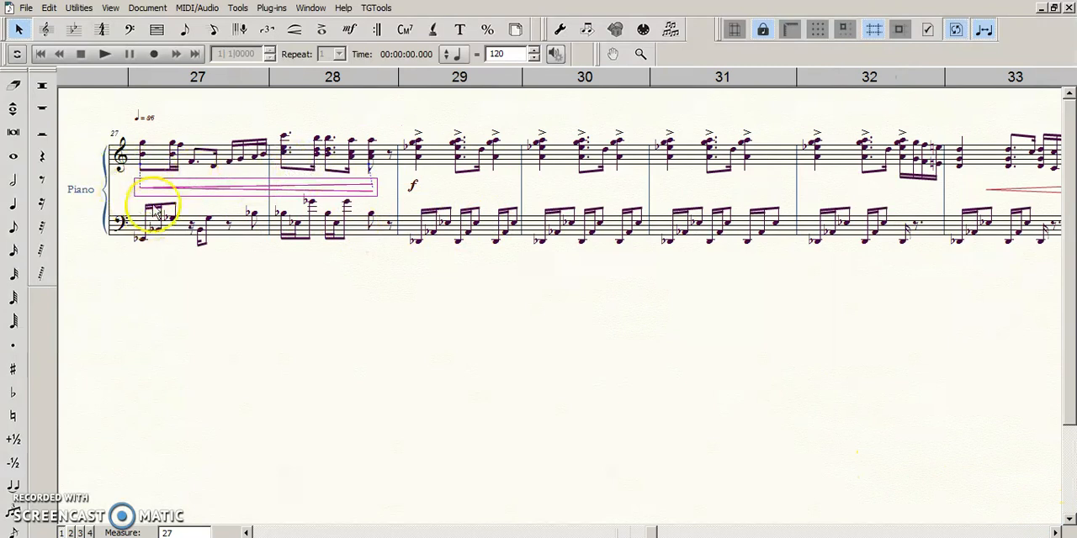
{"action": "left_click", "coordinate": [305, 356]}
{"action": "left_click", "coordinate": [268, 187]}
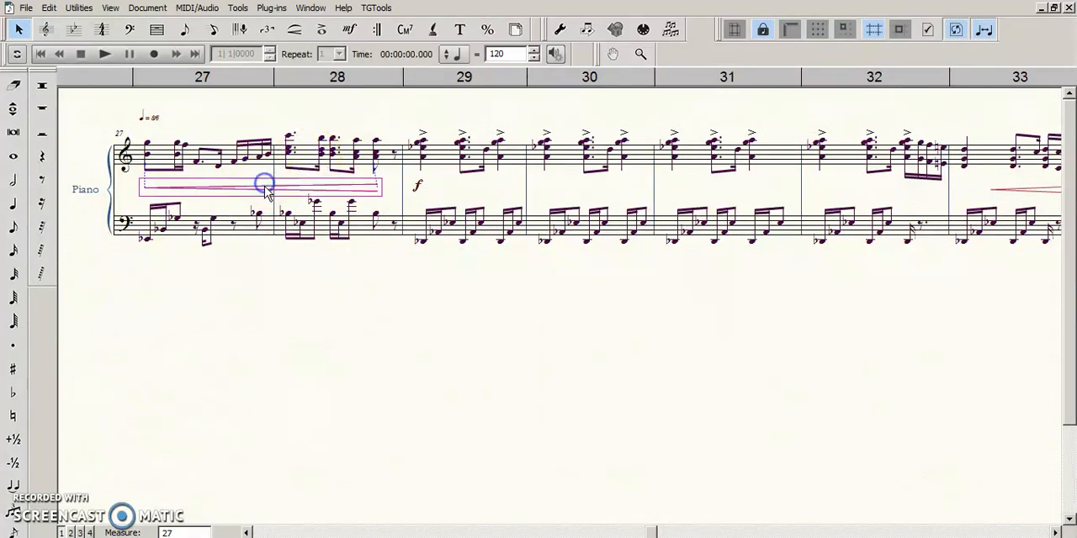
- Try widening the gap between the two piano staves by moving the bass staff down, and undo the move
{"action": "left_click", "coordinate": [295, 30]}
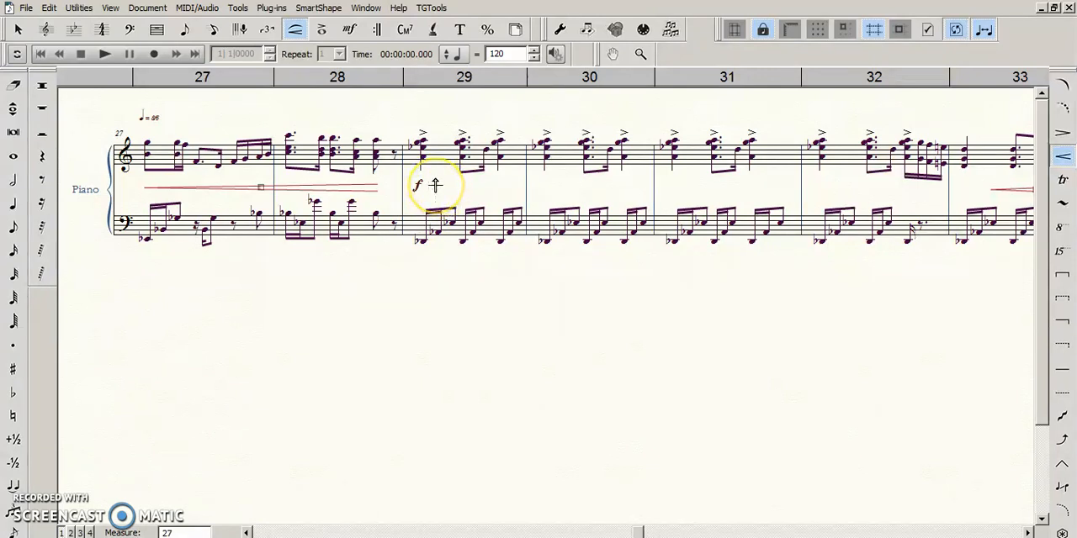
{"action": "left_click", "coordinate": [431, 192]}
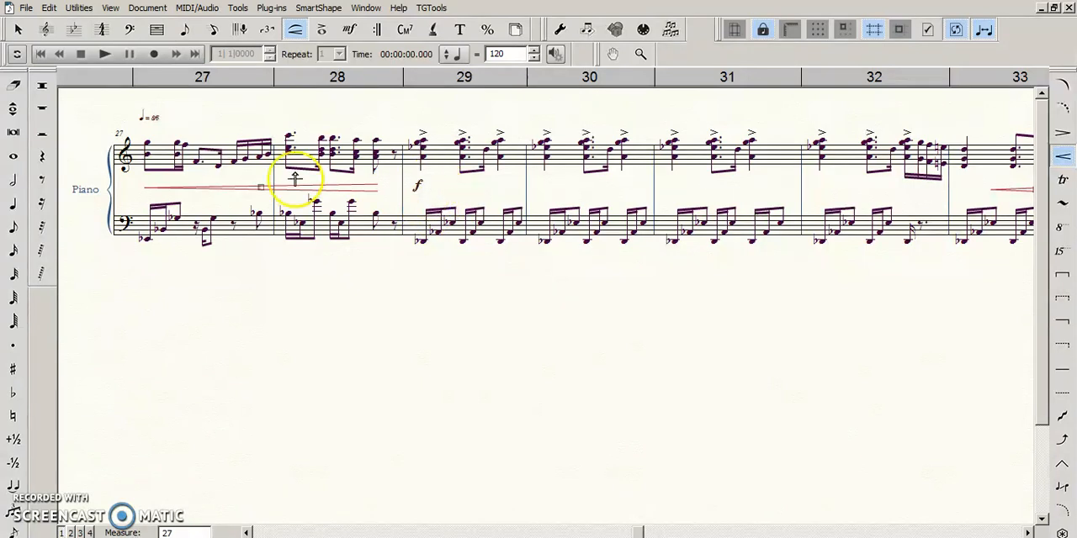
{"action": "left_click", "coordinate": [45, 29]}
{"action": "left_click_drag", "start_coordinate": [115, 224], "coordinate": [123, 283]}
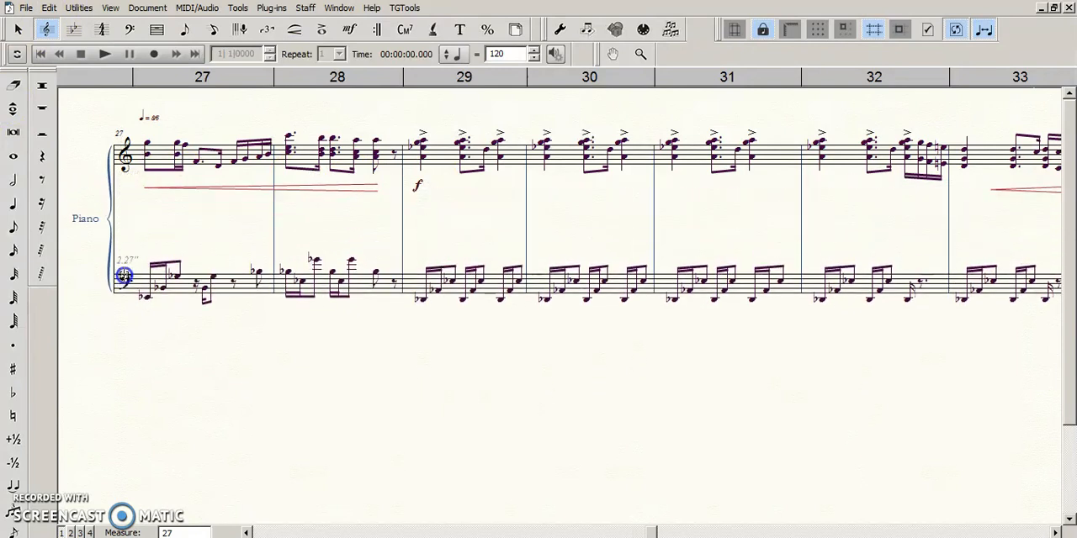
{"action": "left_click", "coordinate": [343, 35]}
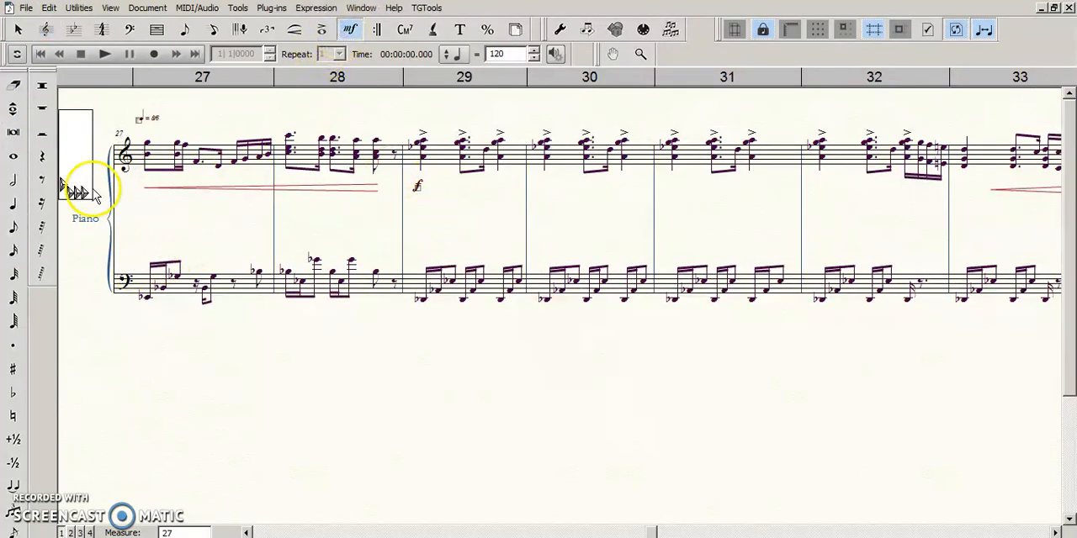
{"action": "key", "text": "ctrl+z"}
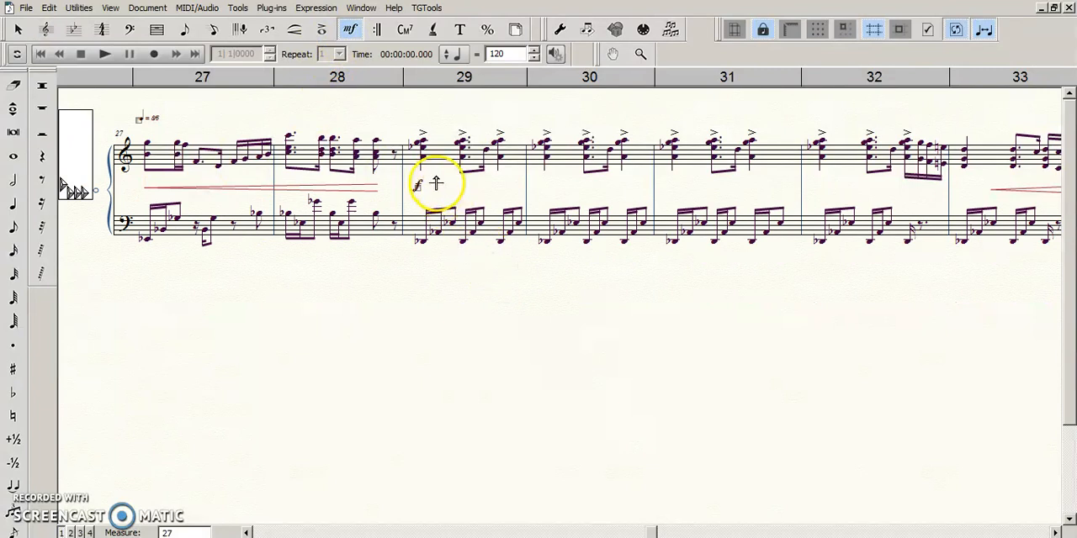
- Try a crescendo hairpin across measures 29 and 30 above the f with the Smart Shape tool, and undo it
{"action": "left_click_drag", "start_coordinate": [435, 180], "coordinate": [577, 186]}
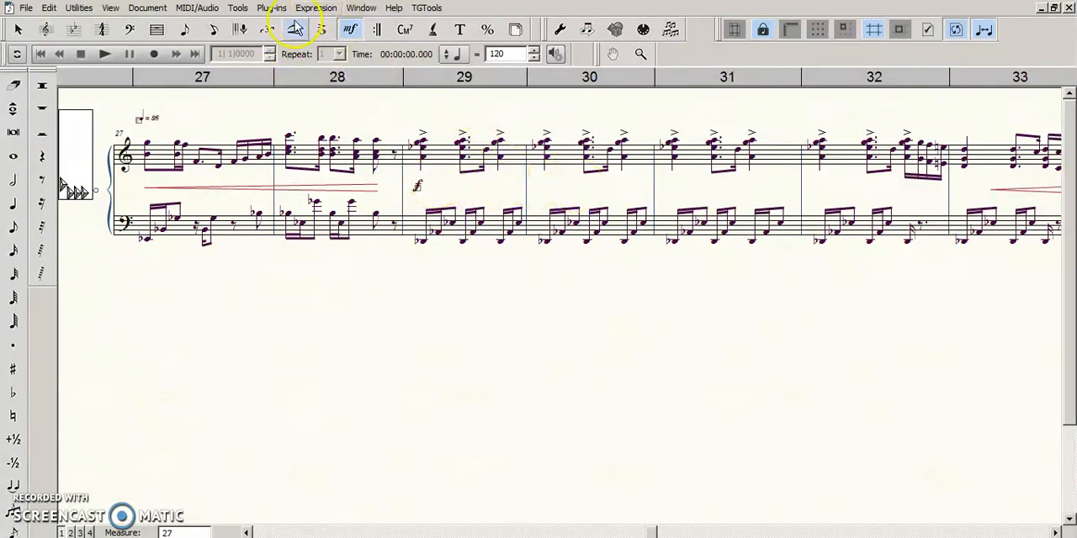
{"action": "left_click", "coordinate": [295, 29]}
{"action": "left_click", "coordinate": [1071, 152]}
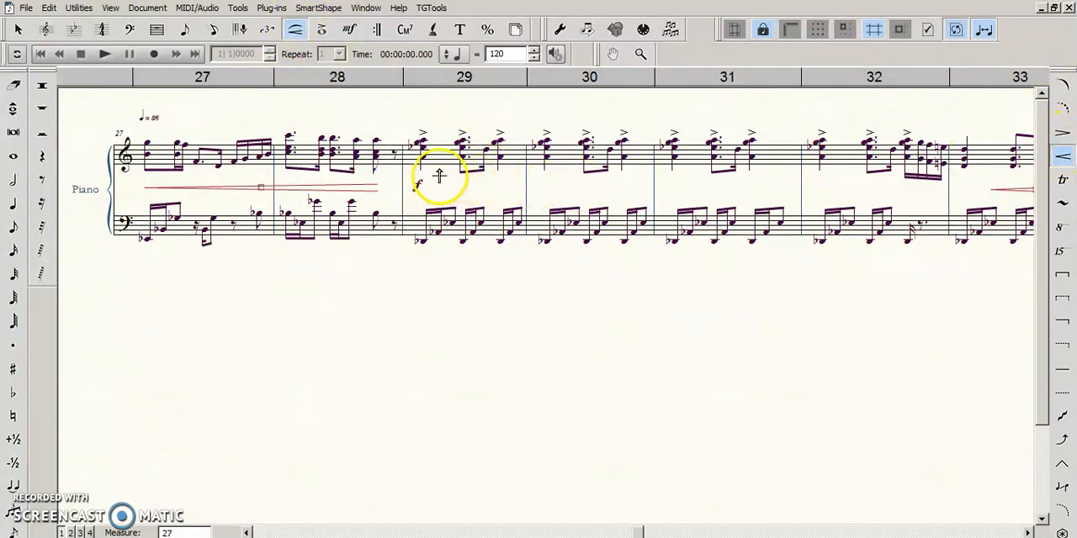
{"action": "left_click_drag", "start_coordinate": [440, 171], "coordinate": [631, 252]}
{"action": "mouse_move", "coordinate": [511, 171]}
{"action": "left_mouse_down"}
{"action": "mouse_move", "coordinate": [516, 205]}
{"action": "mouse_move", "coordinate": [529, 179]}
{"action": "mouse_move", "coordinate": [534, 188]}
{"action": "mouse_move", "coordinate": [526, 180]}
{"action": "left_mouse_up"}
{"action": "key", "text": "ctrl+z"}
{"action": "key", "text": "ctrl+z"}
{"action": "key", "text": "ctrl+z"}
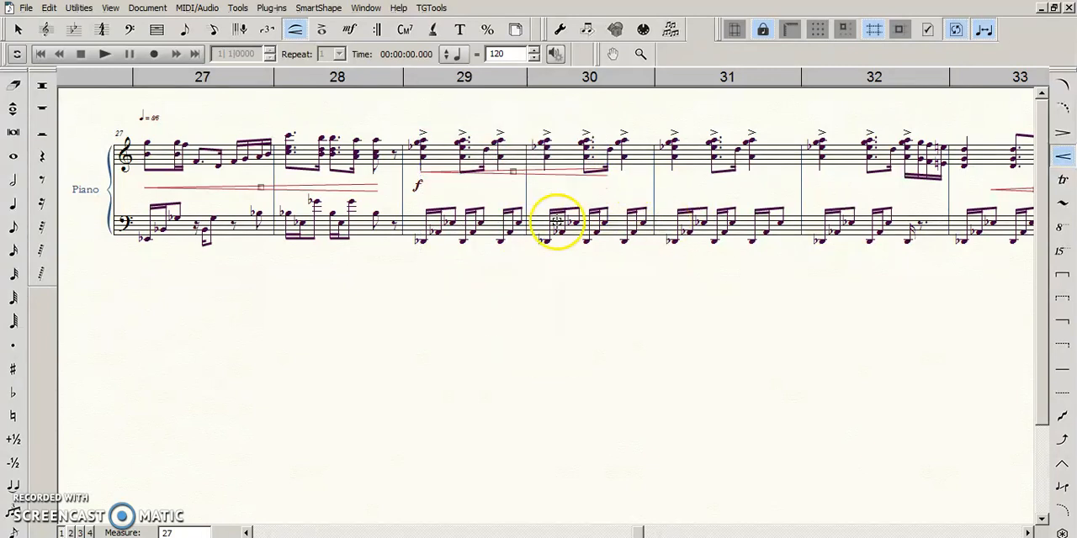
{"action": "key", "text": "Escape"}
- Check the height of the f in measure 29 against the crescendo hairpin across measures 27 and 28
{"action": "left_click", "coordinate": [364, 184]}
{"action": "left_click", "coordinate": [617, 282]}
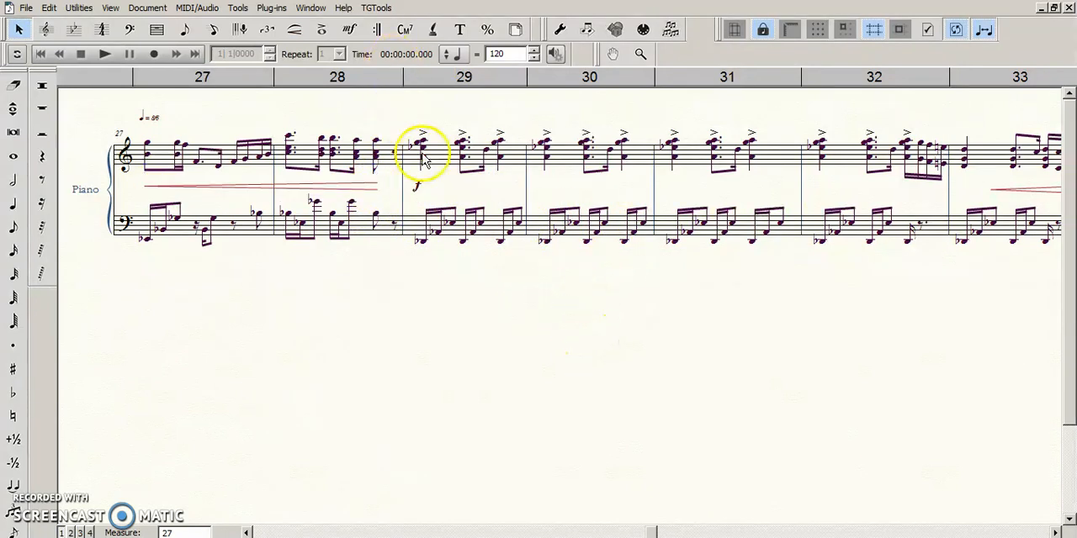
{"action": "left_click_drag", "start_coordinate": [559, 337], "coordinate": [530, 333]}
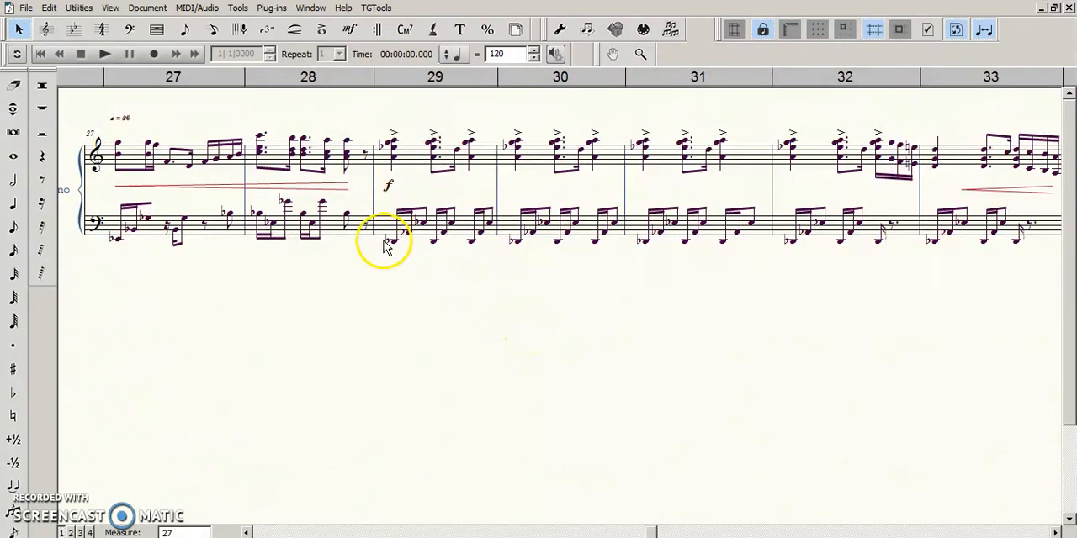
{"action": "left_click", "coordinate": [390, 188]}
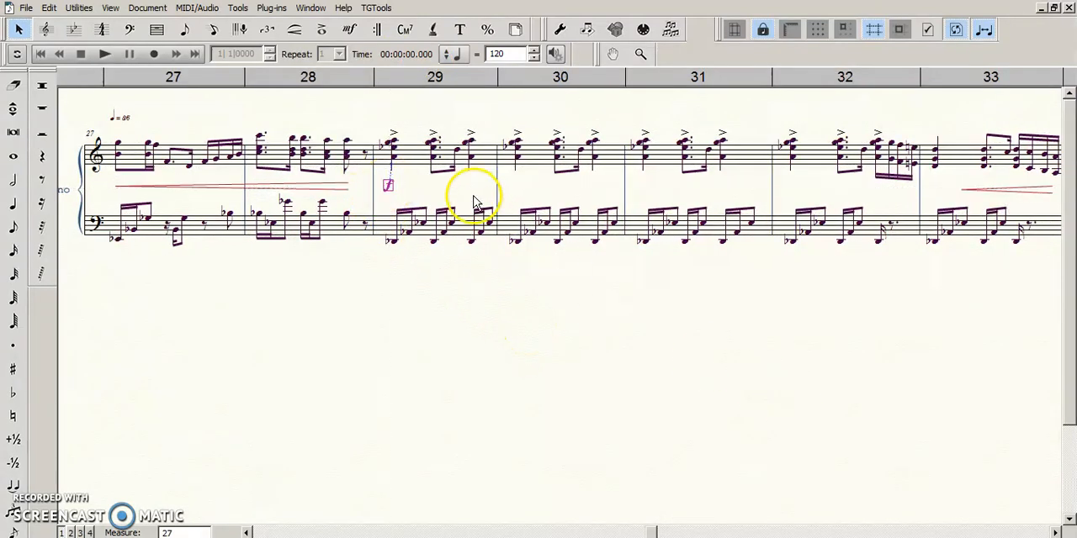
{"action": "left_click_drag", "start_coordinate": [393, 193], "coordinate": [395, 307]}
{"action": "left_click", "coordinate": [438, 326]}
{"action": "left_click", "coordinate": [347, 188]}
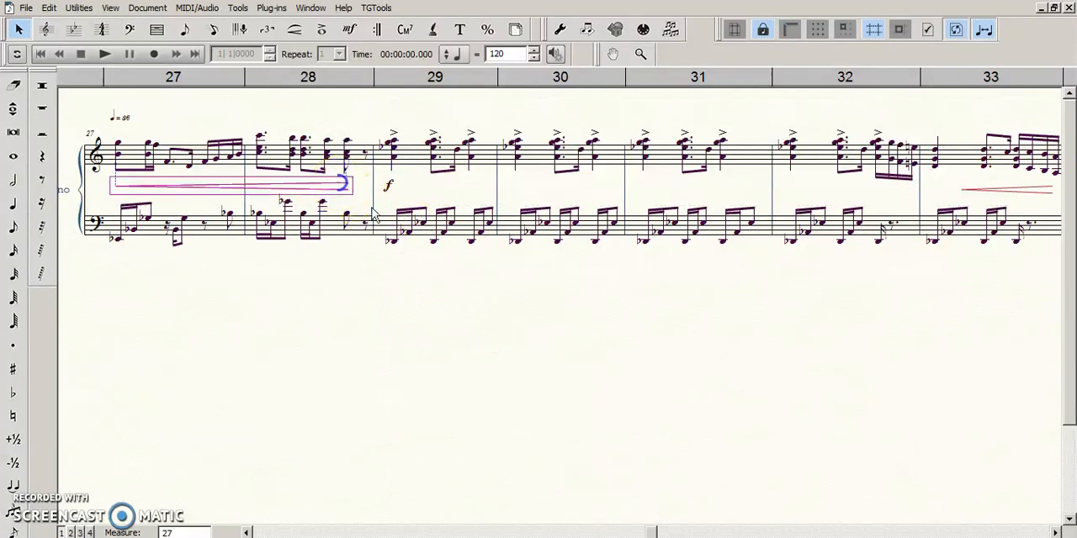
{"action": "left_click", "coordinate": [515, 363]}
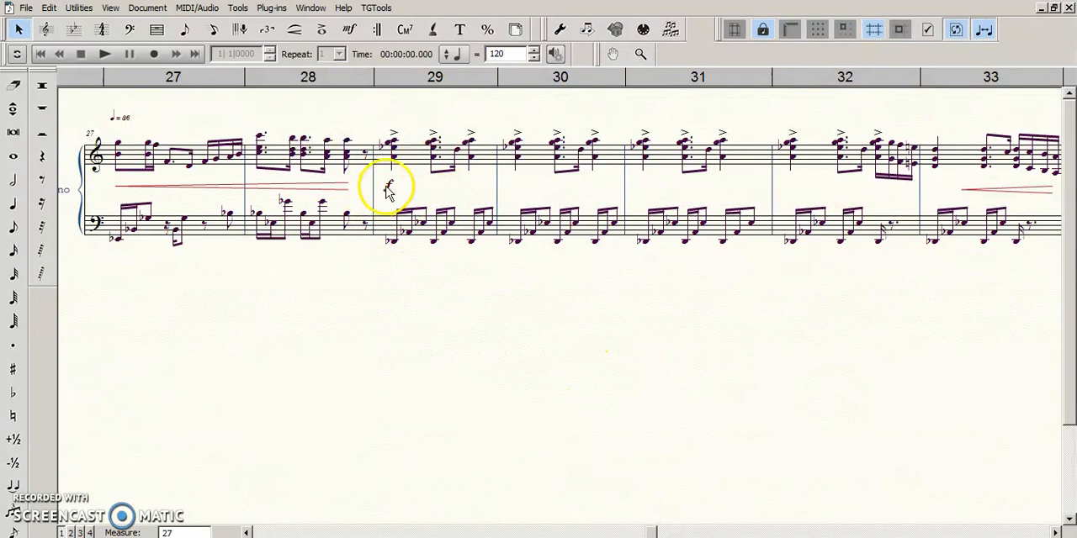
- Open the expression assignment settings of the f in measure 29 and cancel them
{"action": "left_click", "coordinate": [322, 187]}
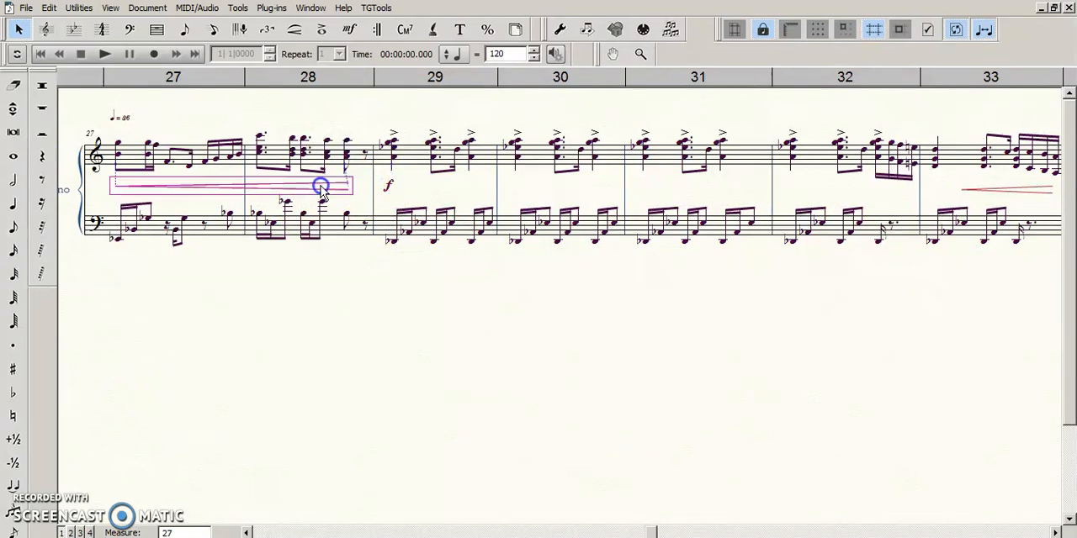
{"action": "left_click", "coordinate": [388, 185]}
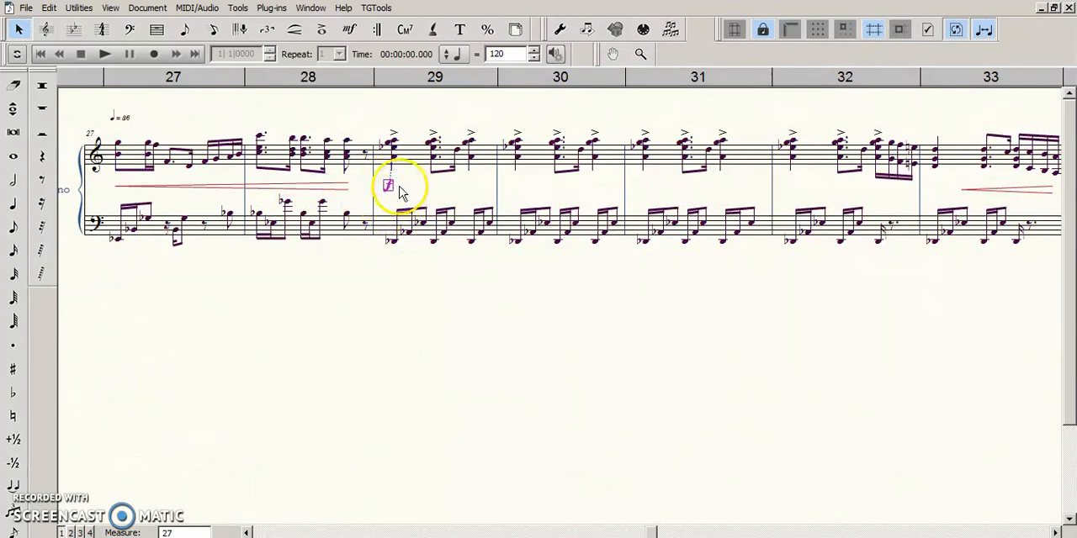
{"action": "right_click", "coordinate": [388, 186]}
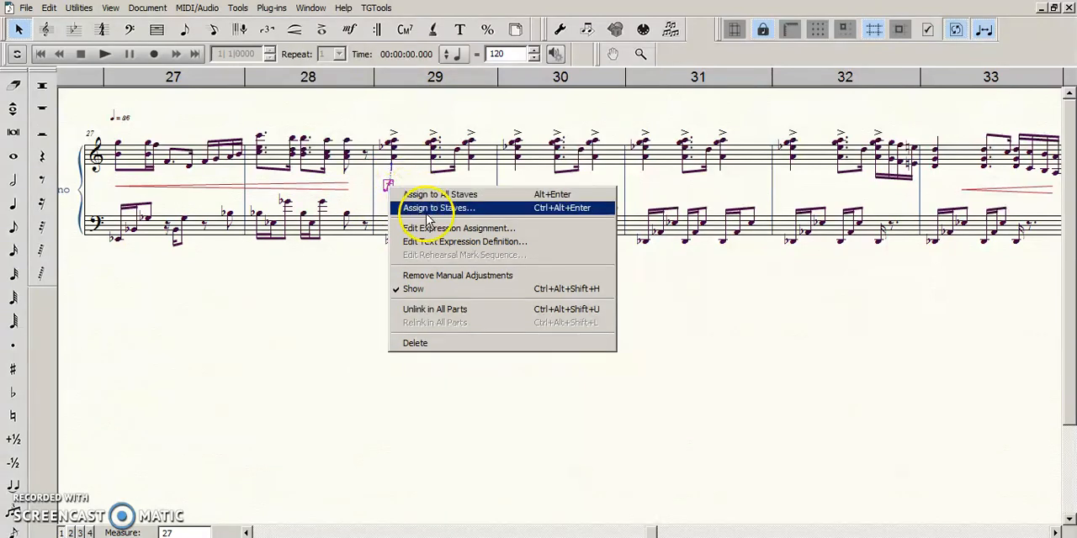
{"action": "left_click", "coordinate": [437, 228]}
{"action": "key", "text": "Escape"}
{"action": "left_click", "coordinate": [502, 357]}
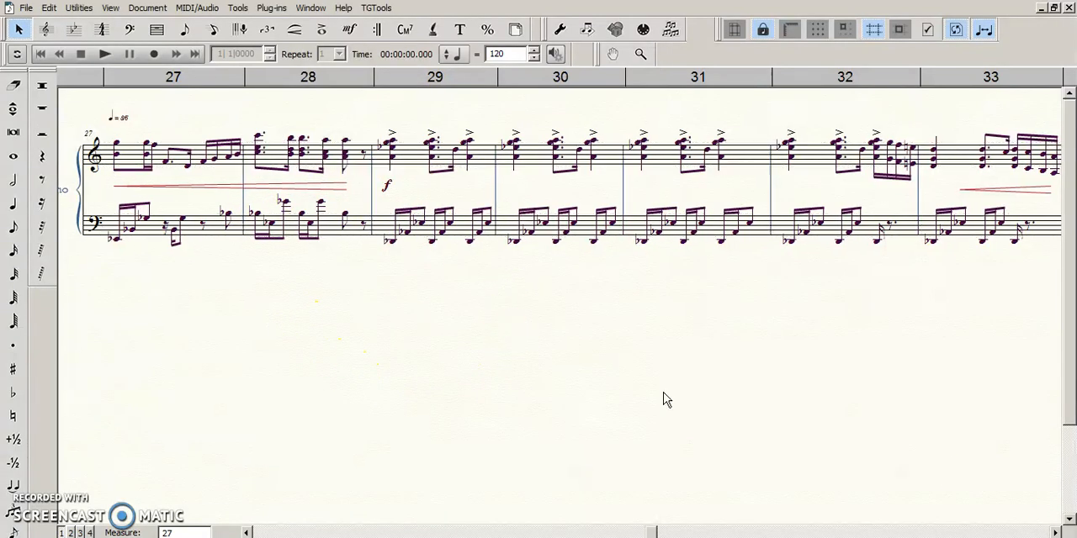
- Reapply note spacing to the entire piano score and update the layout
{"action": "left_click", "coordinate": [1056, 533]}
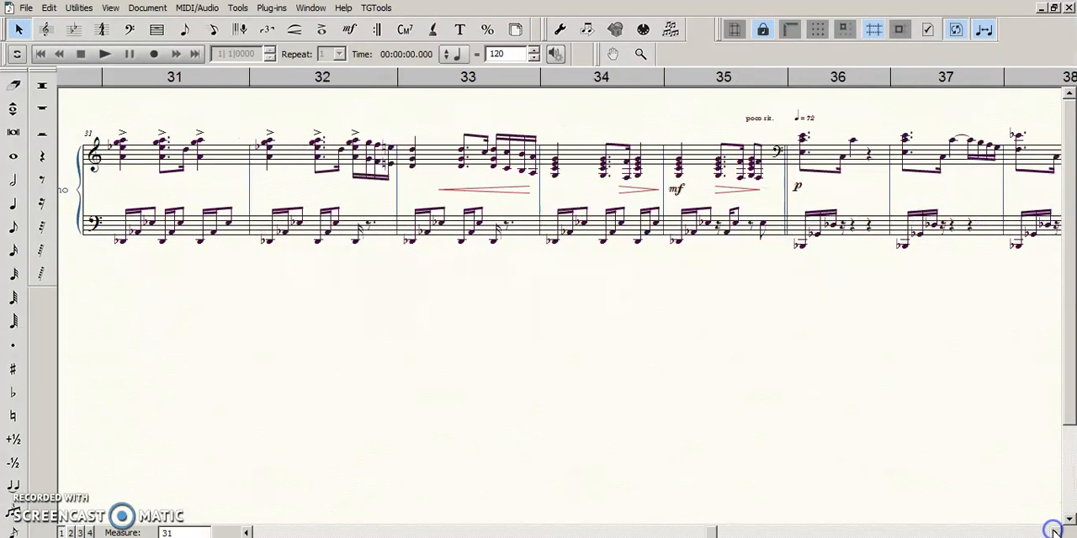
{"action": "left_click", "coordinate": [612, 158]}
{"action": "left_click", "coordinate": [623, 162]}
{"action": "left_click", "coordinate": [709, 425]}
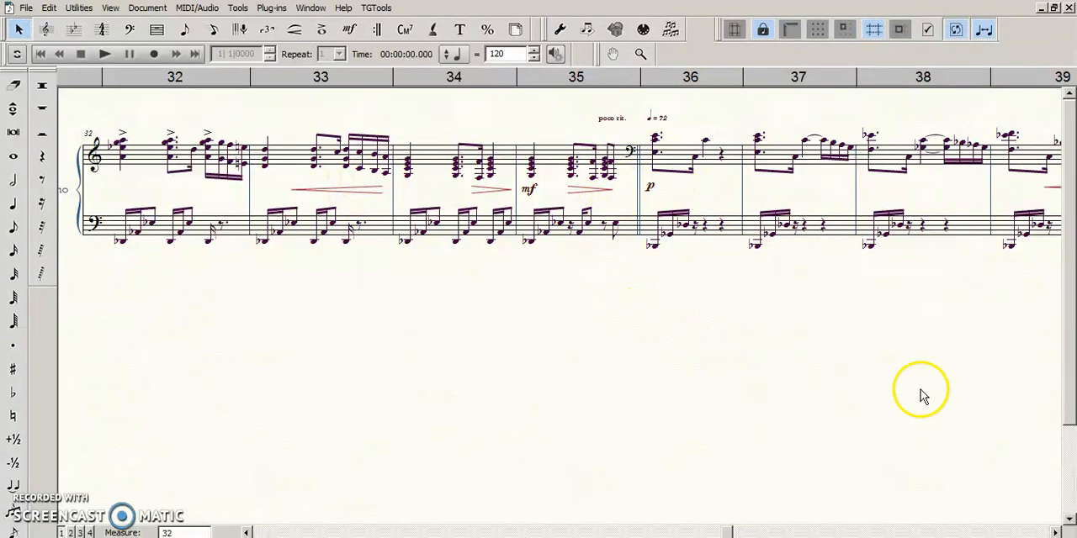
{"action": "key", "text": "ctrl+a"}
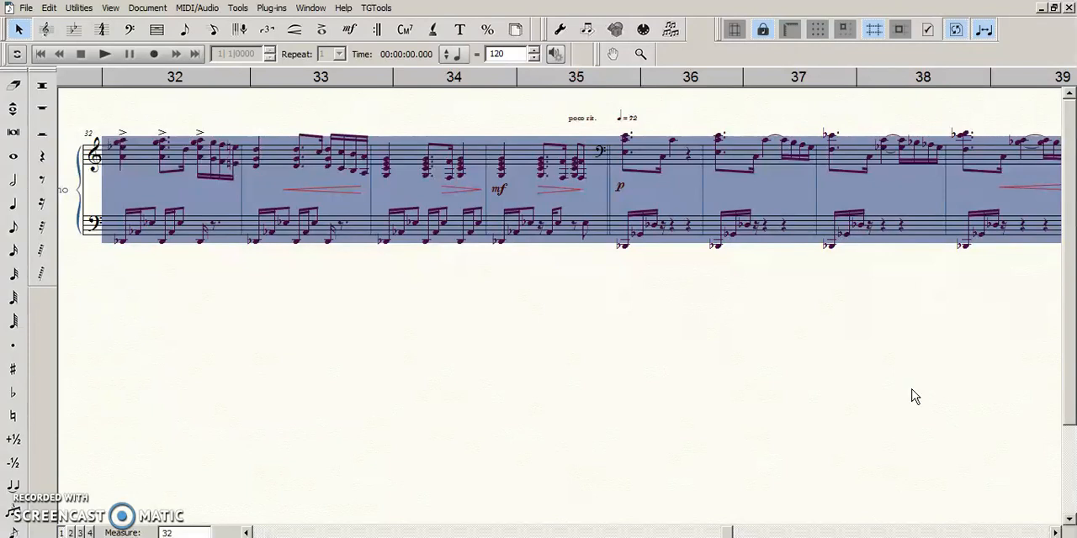
{"action": "left_click", "coordinate": [913, 393]}
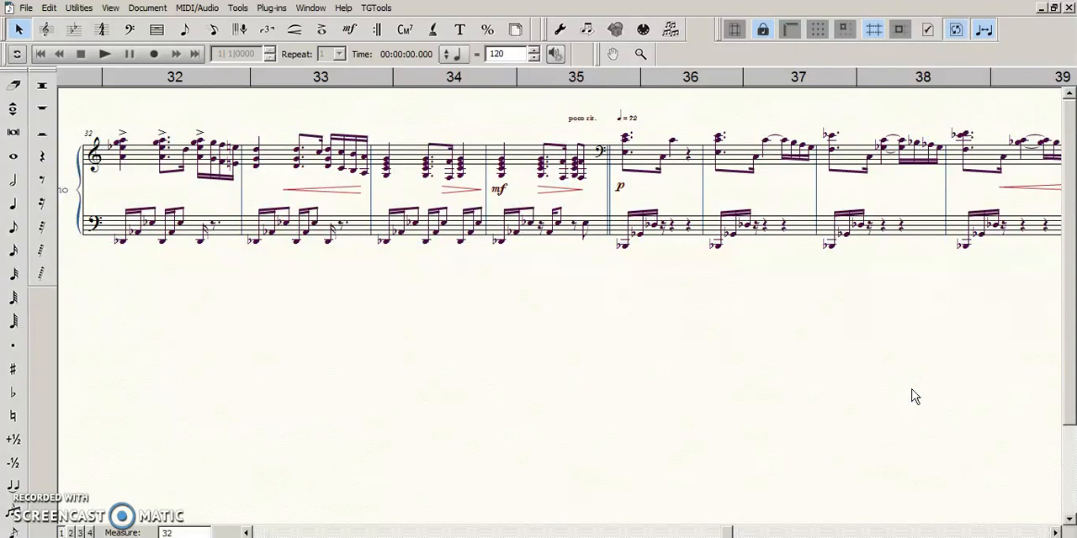
{"action": "key", "text": "ctrl+u"}
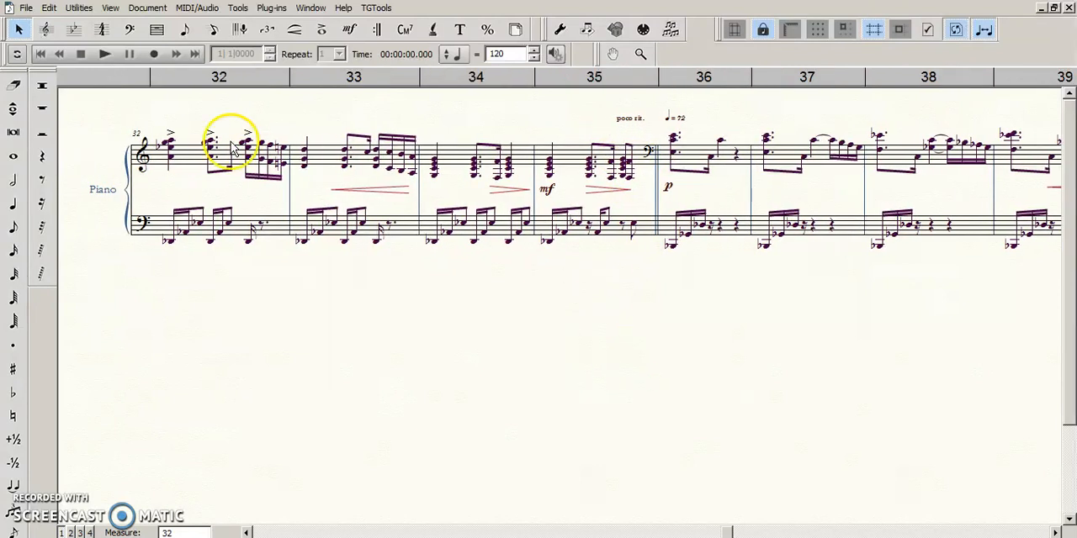
- Apply note spacing to both piano staves in measures 32 through 35
{"action": "left_click", "coordinate": [632, 249], "text": "shift"}
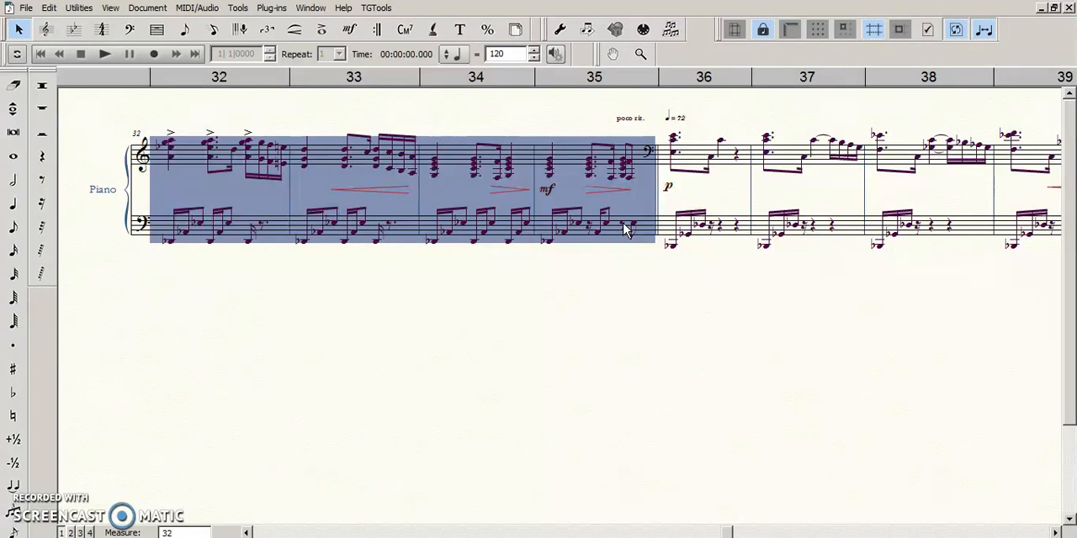
{"action": "left_click", "coordinate": [78, 8]}
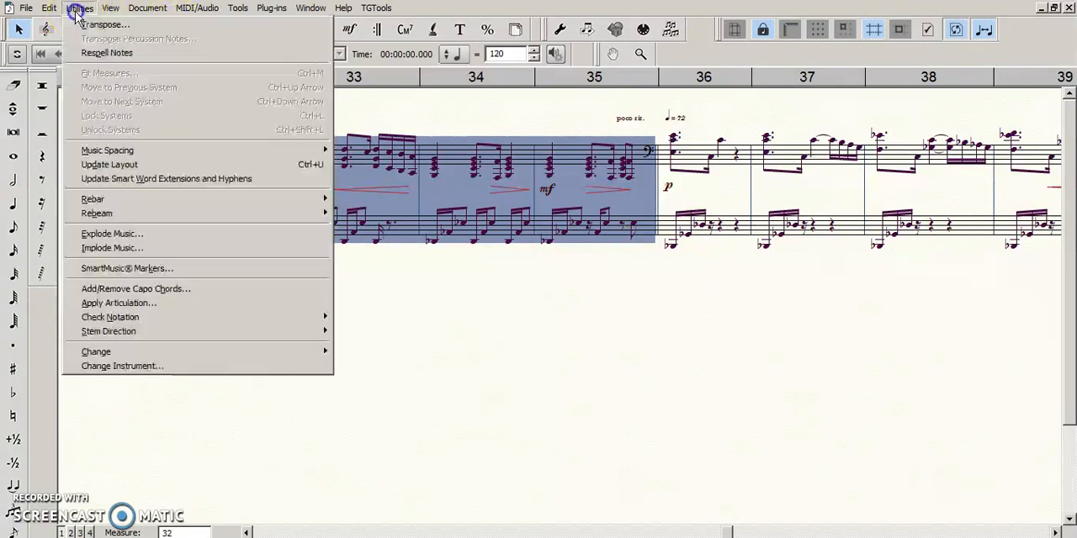
{"action": "left_click", "coordinate": [51, 8]}
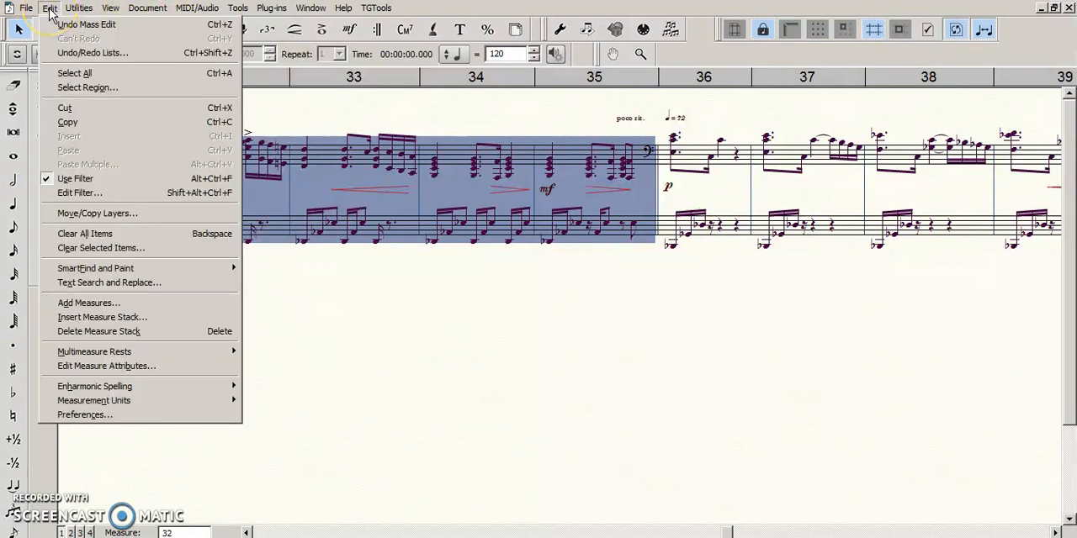
{"action": "left_click", "coordinate": [80, 8]}
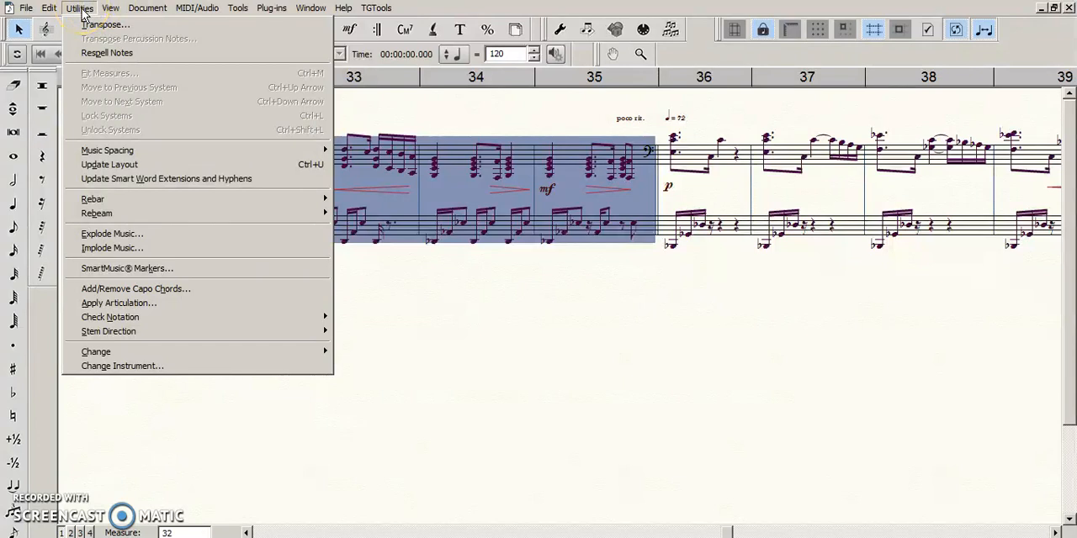
{"action": "mouse_move", "coordinate": [244, 151]}
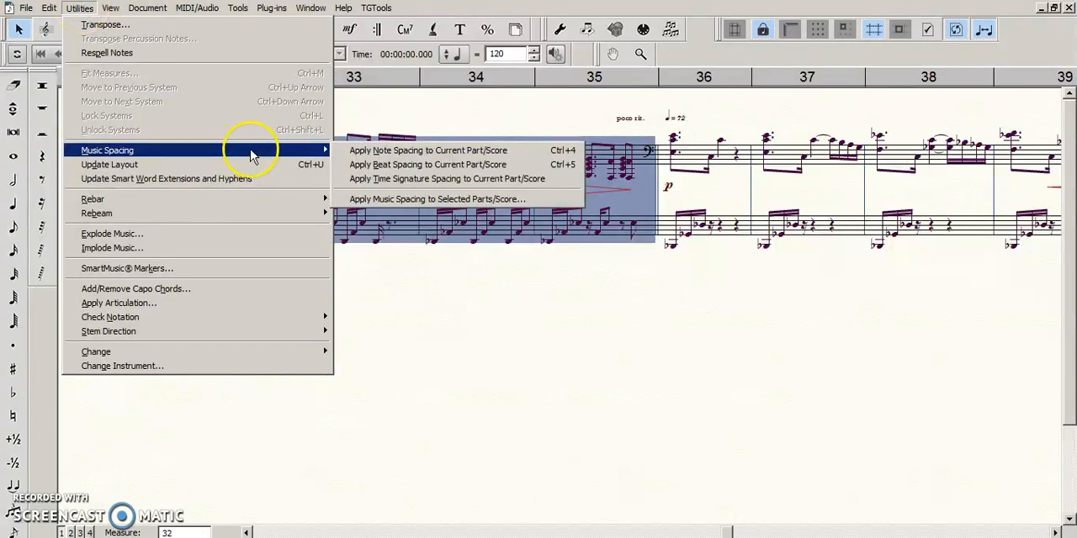
{"action": "left_click", "coordinate": [404, 151]}
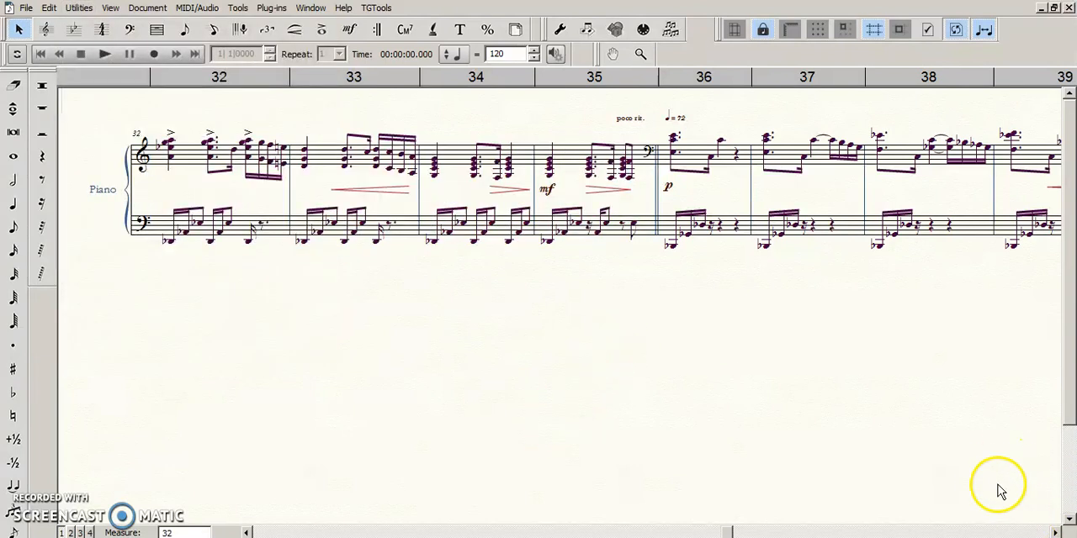
- Display the beat chart above measure 35 with the Measure tool to examine the spacing around the bass clef change
{"action": "key", "text": "ctrl+="}
{"action": "left_click_drag", "start_coordinate": [863, 387], "coordinate": [825, 390]}
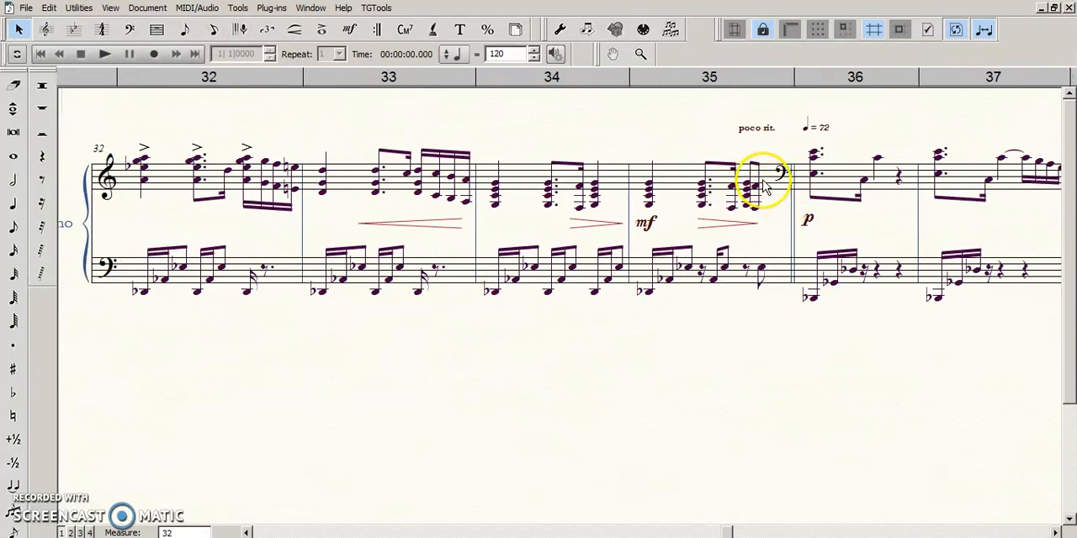
{"action": "left_click", "coordinate": [156, 30]}
{"action": "left_click", "coordinate": [654, 180]}
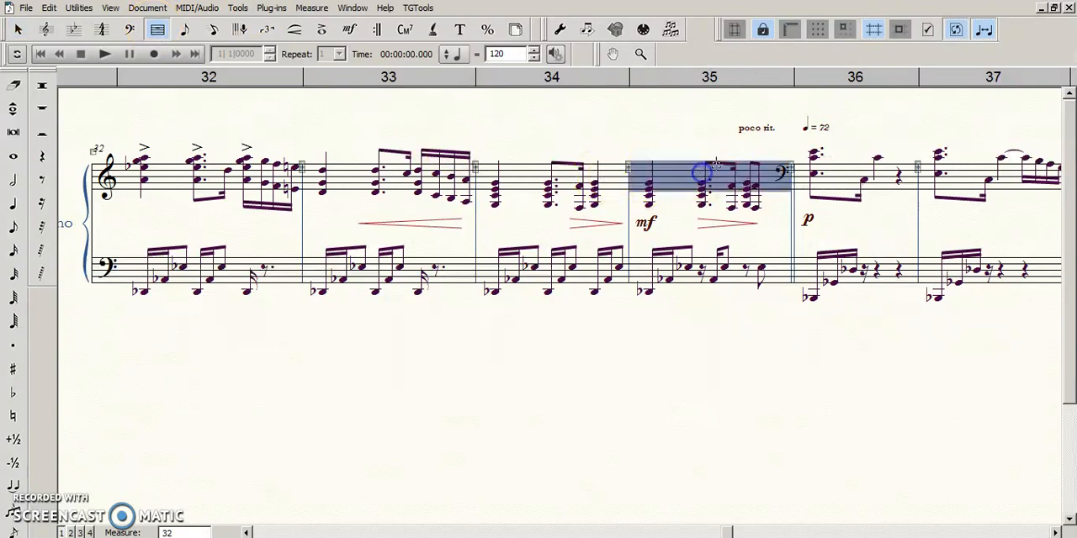
{"action": "left_click", "coordinate": [793, 167]}
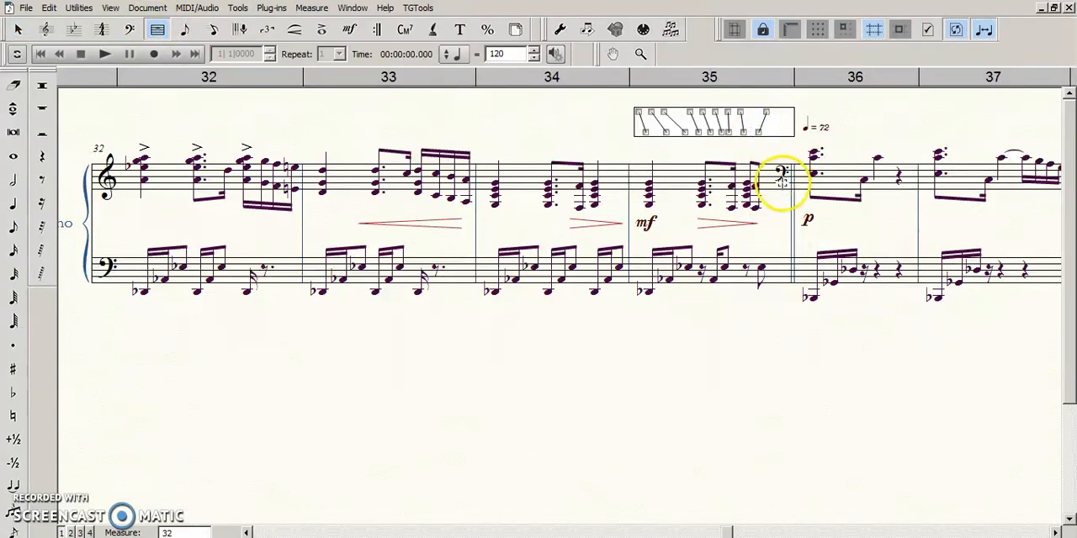
{"action": "key", "text": "Escape"}
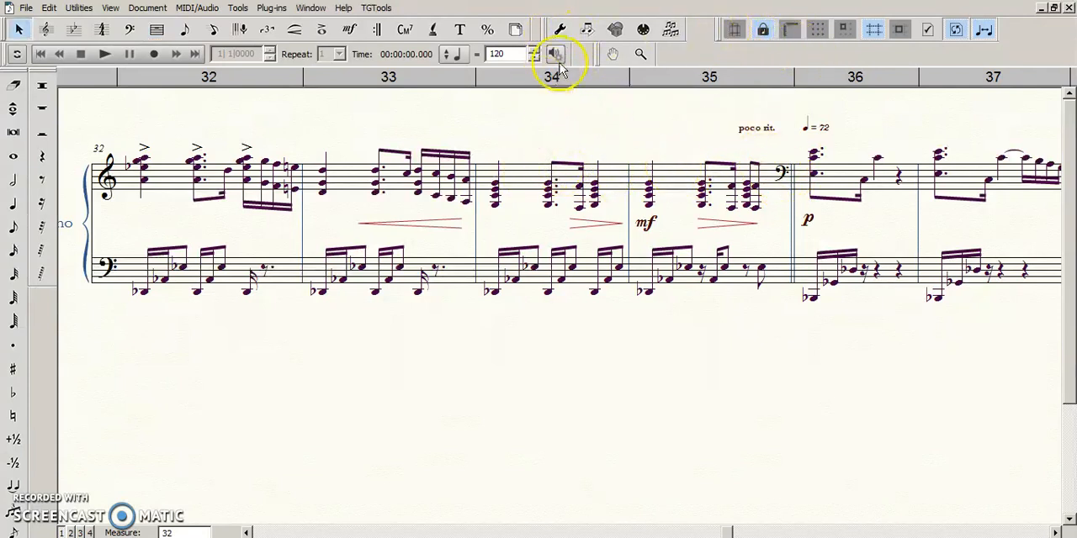
- Activate the Special Tools to work with the Note Position tool
{"action": "left_click", "coordinate": [559, 29]}
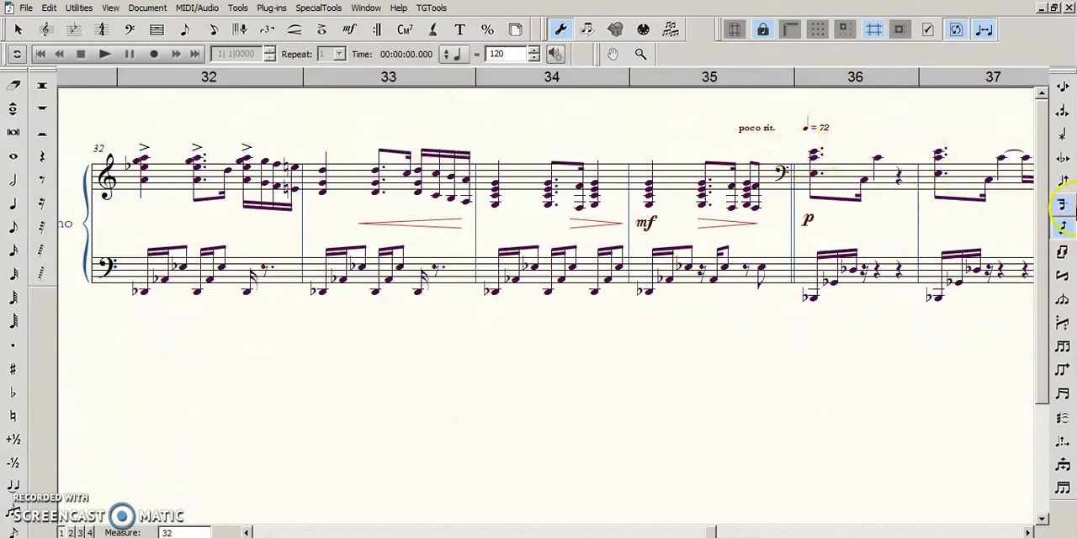
{"action": "left_click", "coordinate": [735, 127]}
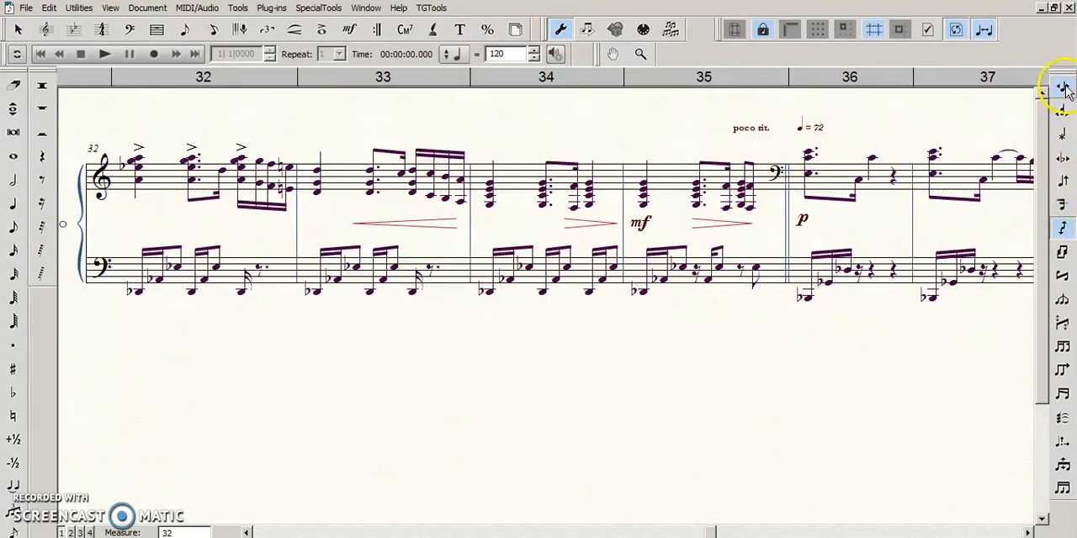